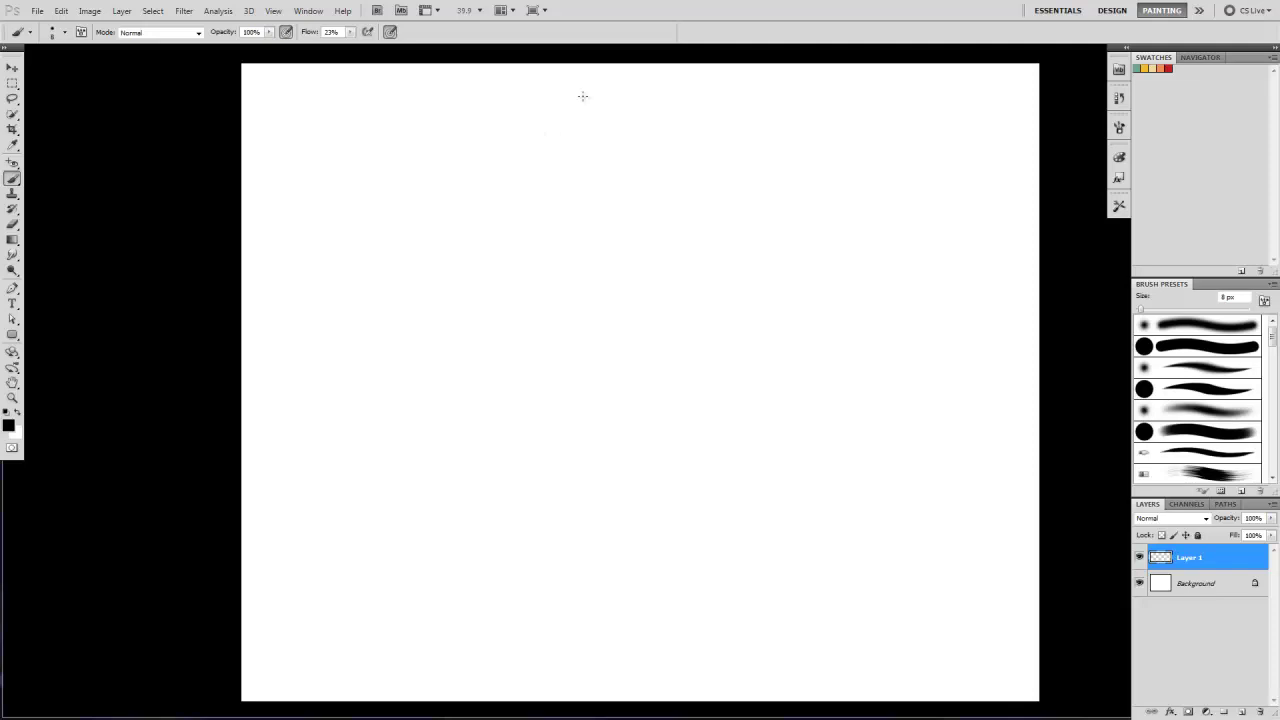
Sketch the neck, shoulders, hair and eye lines, including the right eye's lids.
left_click_drag(825, 495, 830, 615)
left_click_drag(795, 540, 940, 690)
left_click_drag(390, 200, 460, 430)
left_click_drag(490, 215, 580, 228)
mouse_move(515, 258)
left_mouse_down()
mouse_move(720, 233)
mouse_move(800, 240)
left_mouse_up()
left_click_drag(725, 252, 818, 252)
Sketch the hair lines and both eyebrows.
left_click_drag(885, 282, 888, 152)
left_click_drag(830, 66, 852, 144)
left_click_drag(782, 172, 708, 184)
left_click_drag(462, 184, 546, 176)
Sketch the nose bridge, nostrils, and the upper and lower lip contours.
mouse_move(608, 426)
left_mouse_down()
mouse_move(582, 420)
mouse_move(702, 434)
left_mouse_up()
left_click_drag(608, 352, 578, 410)
left_click_drag(608, 489, 655, 494)
left_click_drag(636, 494, 556, 496)
mouse_move(706, 516)
left_mouse_down()
mouse_move(558, 510)
mouse_move(654, 542)
mouse_move(707, 511)
mouse_move(690, 538)
left_mouse_up()
left_click_drag(556, 512, 700, 540)
Sketch the jawline and chin, then erase faint stray lines near the left jaw.
mouse_move(656, 656)
left_mouse_down()
mouse_move(598, 648)
mouse_move(462, 490)
left_mouse_up()
left_click_drag(612, 645, 796, 540)
left_click_drag(536, 602, 760, 590)
key("e")
key("b")
mouse_move(716, 636)
left_mouse_down()
mouse_move(614, 658)
mouse_move(684, 634)
left_mouse_up()
key("e")
left_click_drag(586, 568, 472, 488)
Darken the chin, the left jaw line and the right jaw line.
key("b")
mouse_move(500, 545)
left_mouse_down()
mouse_move(630, 640)
mouse_move(420, 340)
left_mouse_up()
left_click_drag(436, 430, 402, 275)
left_click_drag(700, 635, 792, 571)
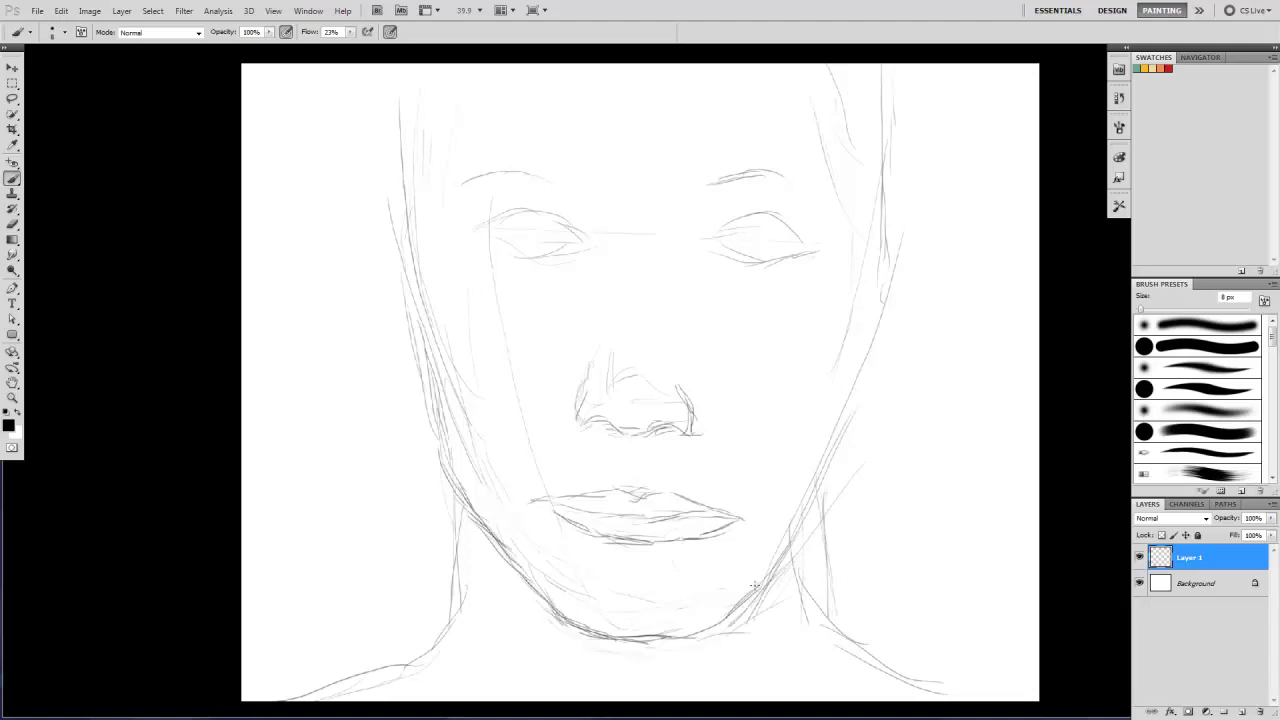
mouse_move(530, 588)
left_mouse_down()
mouse_move(452, 476)
mouse_move(462, 485)
left_mouse_up()
key("e")
key("b")
key("e")
mouse_move(758, 594)
left_mouse_down()
mouse_move(822, 495)
mouse_move(873, 369)
mouse_move(871, 226)
mouse_move(886, 318)
left_mouse_up()
Darken the right cheek contour and the left hair and cheek contour, briefly checking brush presets.
key("b")
key("e")
key("b")
key("e")
key("b")
key("e")
key("b")
left_click_drag(877, 344, 880, 70)
left_click_drag(406, 178, 418, 278)
left_click_drag(396, 66, 416, 362)
right_click(492, 404)
key("Escape")
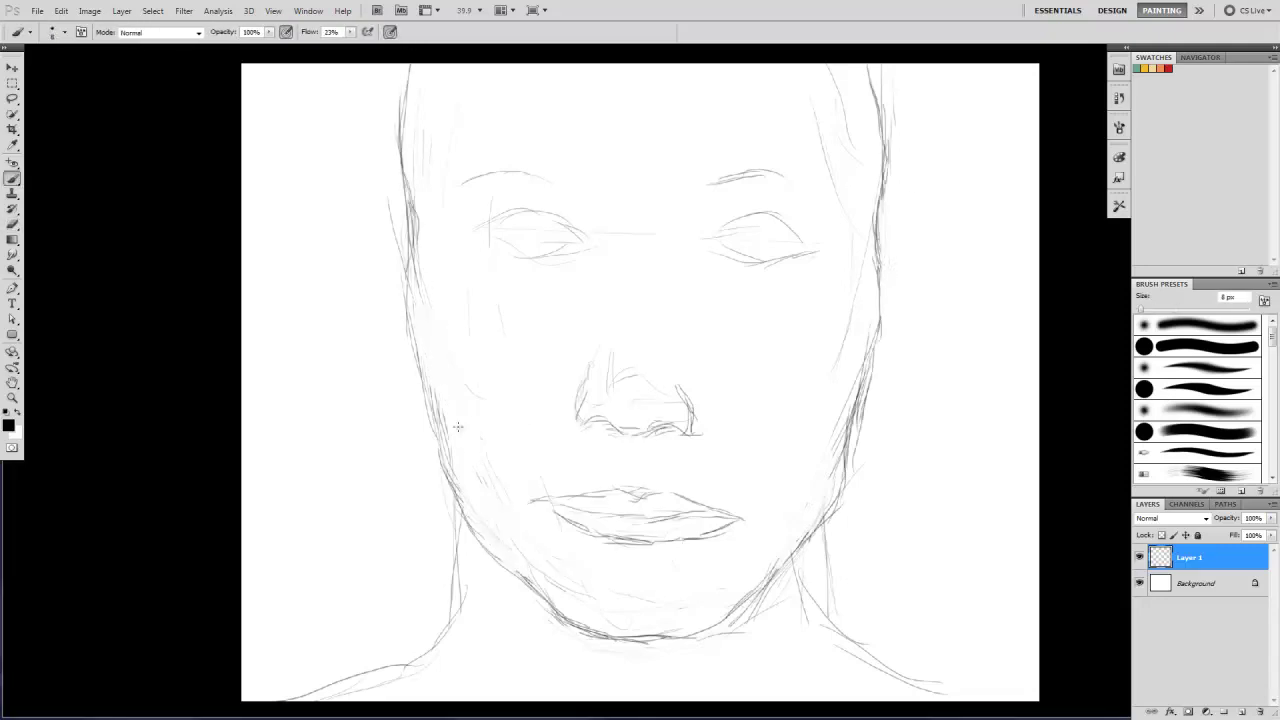
Sketch the left and right ears beside the face.
mouse_move(410, 236)
left_mouse_down()
mouse_move(352, 245)
mouse_move(425, 425)
left_mouse_up()
left_click_drag(372, 345, 388, 243)
mouse_move(880, 244)
left_mouse_down()
mouse_move(905, 300)
mouse_move(862, 420)
left_mouse_up()
left_click_drag(894, 316, 874, 414)
Add hair strokes at the top of the head and darken the hair contours.
mouse_move(410, 192)
left_mouse_down()
mouse_move(456, 72)
mouse_move(400, 96)
mouse_move(410, 264)
left_mouse_up()
mouse_move(880, 68)
left_mouse_down()
mouse_move(844, 78)
mouse_move(884, 84)
mouse_move(874, 268)
left_mouse_up()
left_click_drag(896, 140, 884, 264)
left_click_drag(890, 66, 878, 128)
left_click_drag(412, 125, 440, 66)
Draw the left eyebrow, extend the right eyebrow, and darken the lips and neck.
left_click_drag(472, 184, 568, 187)
left_click_drag(766, 179, 830, 200)
left_click_drag(630, 518, 660, 552)
left_click_drag(462, 638, 420, 664)
left_click_drag(486, 558, 496, 568)
Erase faint stray strokes around the neck.
key("e")
left_click_drag(814, 614, 940, 690)
key("b")
left_click_drag(796, 562, 796, 670)
left_click_drag(484, 556, 478, 668)
key("e")
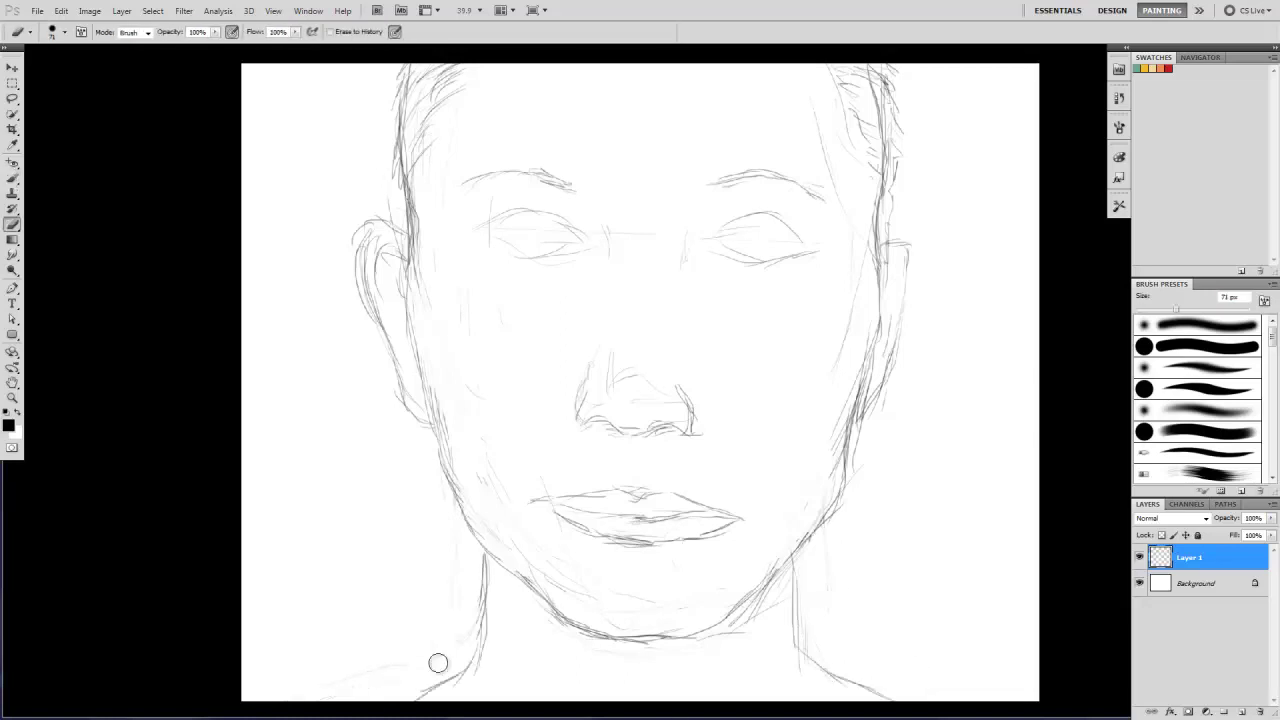
key("b")
Re-stroke both eye outlines darker and refine the nose bridge and nostrils.
left_click_drag(484, 232, 576, 224)
left_click_drag(500, 252, 594, 244)
mouse_move(710, 242)
left_mouse_down()
mouse_move(790, 216)
mouse_move(716, 240)
mouse_move(812, 246)
left_mouse_up()
key("e")
key("b")
mouse_move(586, 424)
left_mouse_down()
mouse_move(630, 432)
mouse_move(600, 430)
left_mouse_up()
left_click_drag(594, 362, 586, 396)
left_click_drag(690, 400, 644, 422)
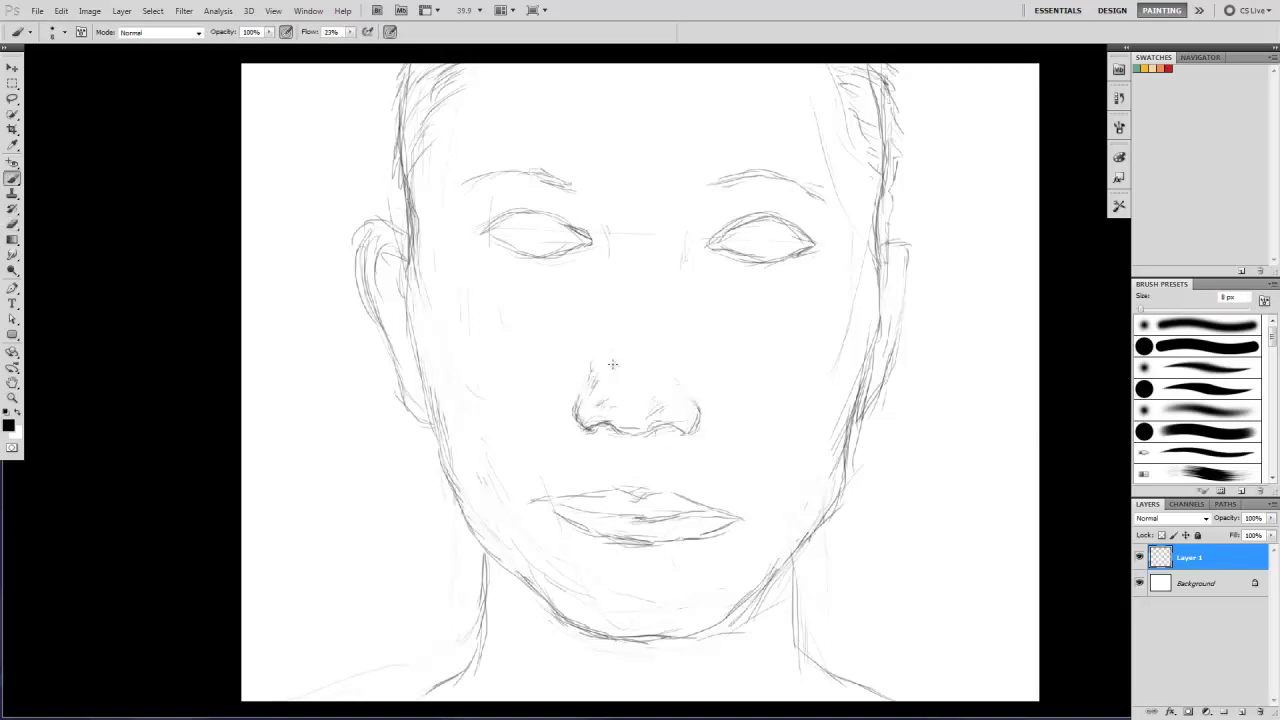
Erase and redraw the upper lip, lower lip, lip corners and lip line darker.
left_click_drag(562, 505, 526, 497)
key("e")
key("b")
mouse_move(740, 517)
left_mouse_down()
mouse_move(694, 496)
mouse_move(556, 496)
mouse_move(560, 512)
mouse_move(735, 515)
left_mouse_up()
key("e")
key("b")
key("e")
mouse_move(531, 494)
left_mouse_down()
mouse_move(578, 512)
mouse_move(602, 540)
left_mouse_up()
key("e")
key("b")
left_click_drag(706, 520, 742, 512)
left_click_drag(660, 518, 586, 516)
Darken the left eyebrow and re-stroke the right eye outline.
left_click_drag(602, 197, 554, 171)
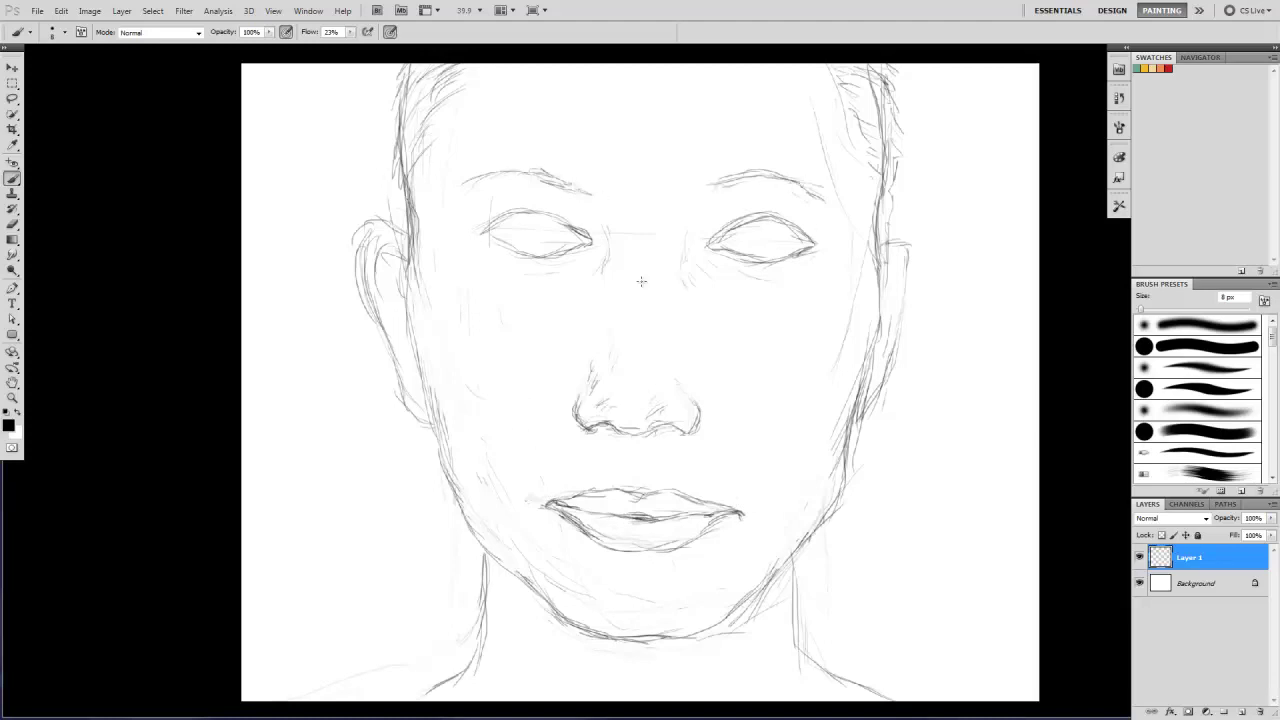
mouse_move(728, 236)
left_mouse_down()
mouse_move(814, 240)
mouse_move(777, 208)
left_mouse_up()
key("e")
key("b")
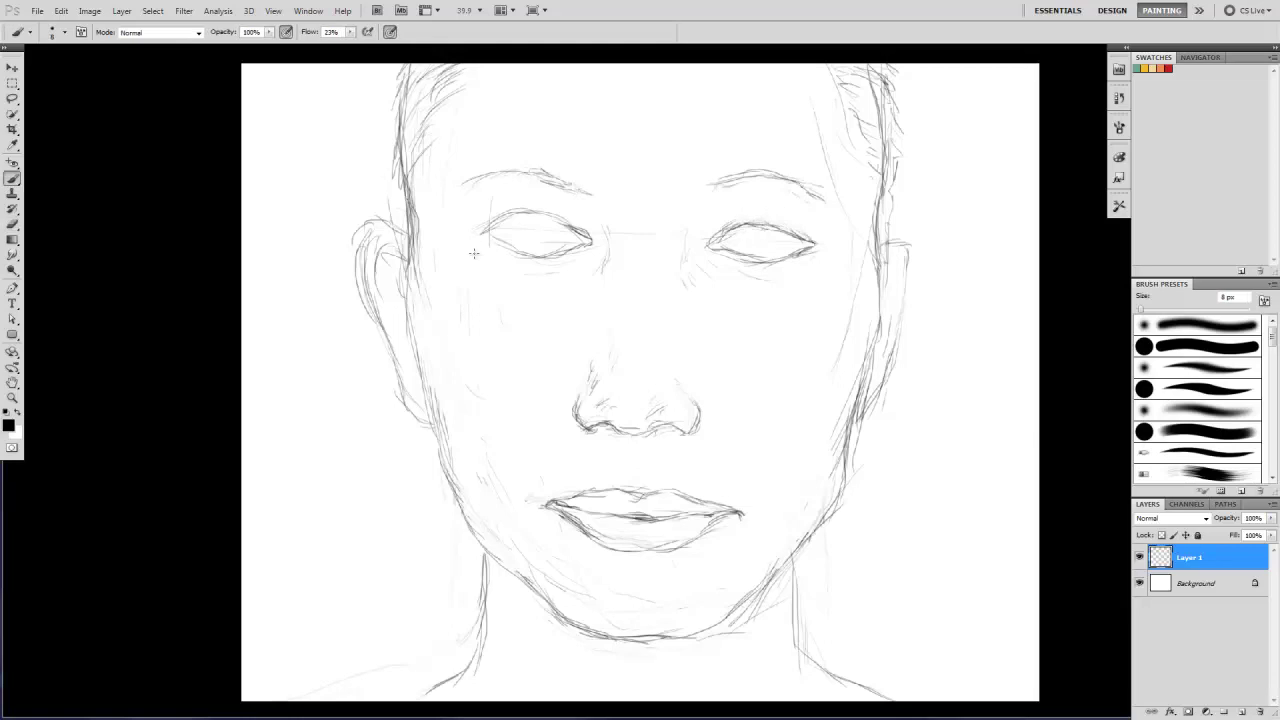
Draw iris circles in both eyes and begin lassoing the lower face.
key("e")
mouse_move(492, 227)
left_mouse_down()
mouse_move(560, 220)
mouse_move(510, 235)
mouse_move(565, 245)
mouse_move(538, 226)
left_mouse_up()
key("b")
mouse_move(744, 252)
left_mouse_down()
mouse_move(760, 232)
mouse_move(786, 240)
mouse_move(764, 226)
left_mouse_up()
key("e")
key("b")
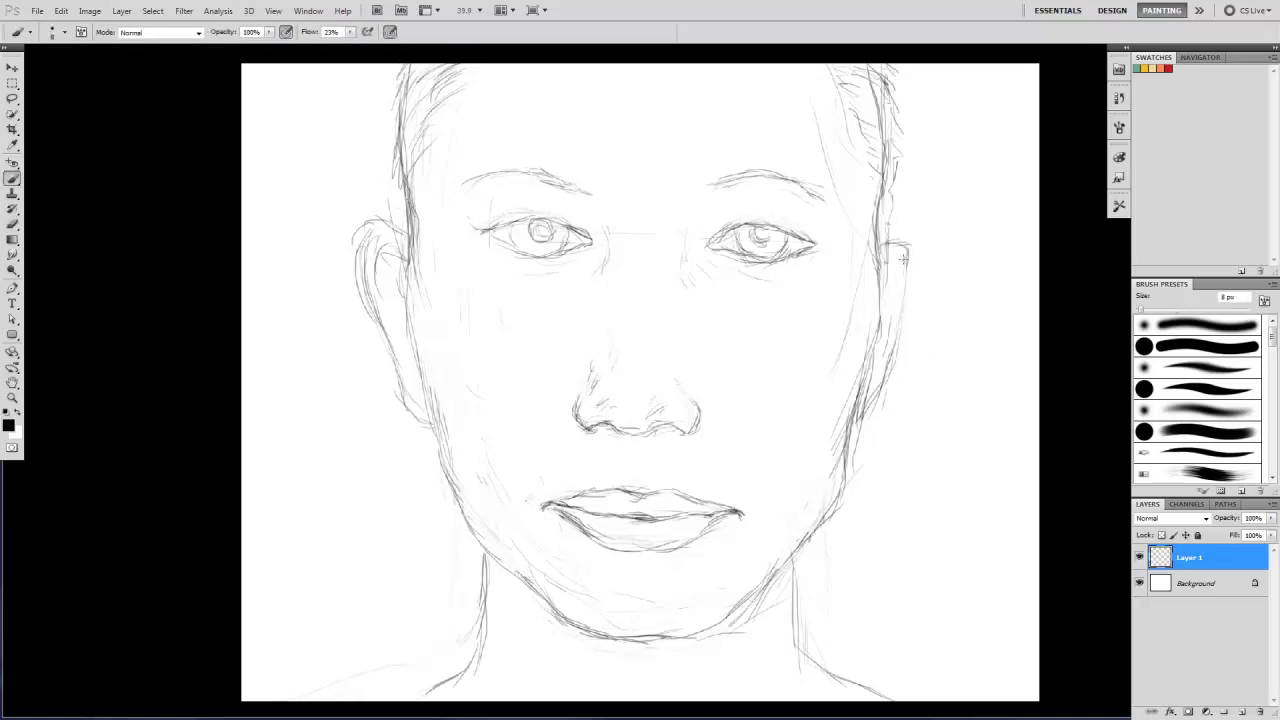
left_click_drag(903, 258, 809, 242)
Lasso the lower face, move it up slightly, and deselect.
key("l")
left_click_drag(343, 686, 830, 686)
key("v")
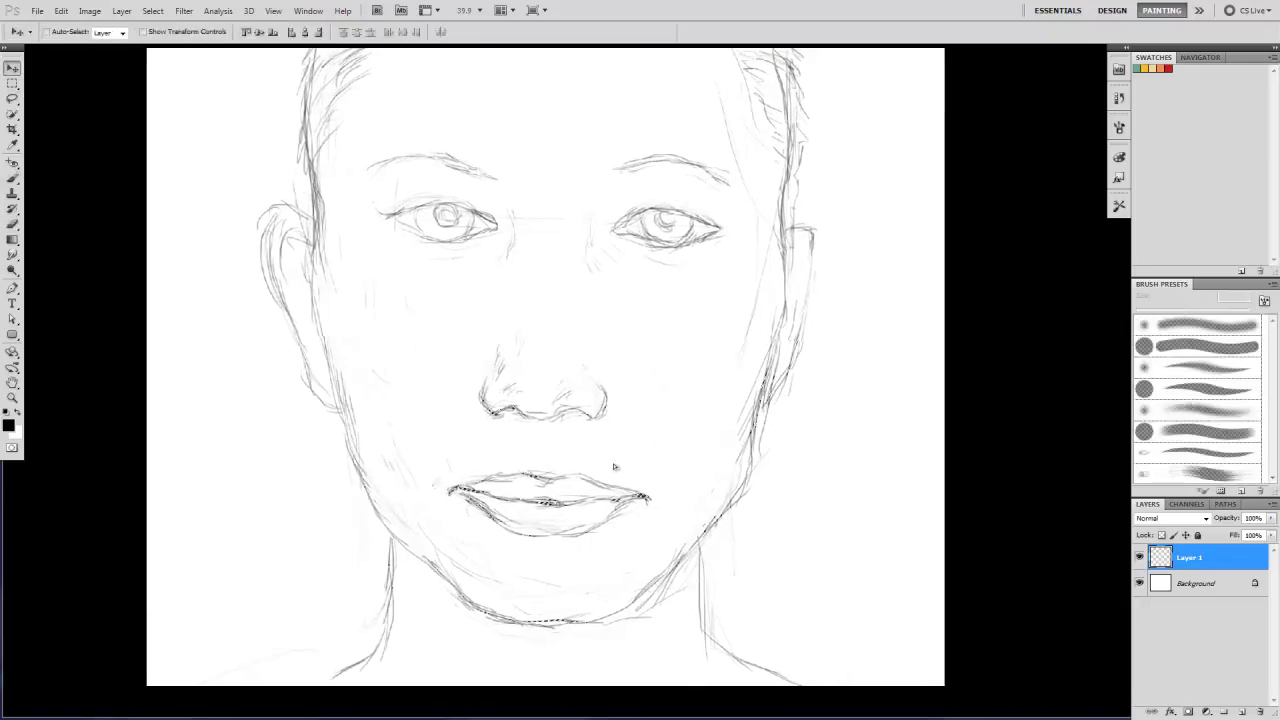
left_click_drag(614, 466, 617, 446)
key("ctrl+d")
Add right cheek lines, erase parts of the chin, and draw a darker chin-to-jaw contour.
key("b")
left_click_drag(786, 236, 760, 424)
left_click_drag(810, 270, 770, 388)
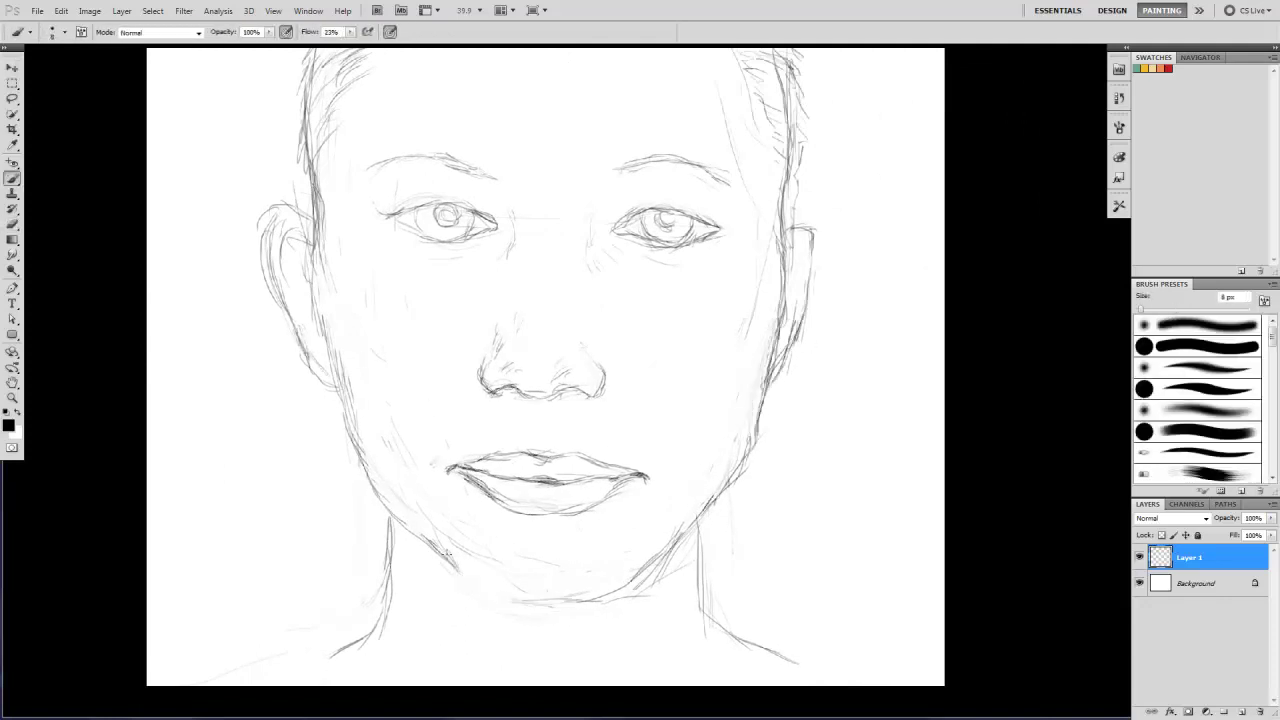
key("e")
mouse_move(677, 560)
left_mouse_down()
mouse_move(536, 592)
mouse_move(705, 518)
left_mouse_up()
key("b")
key("e")
key("b")
left_click_drag(765, 418, 712, 504)
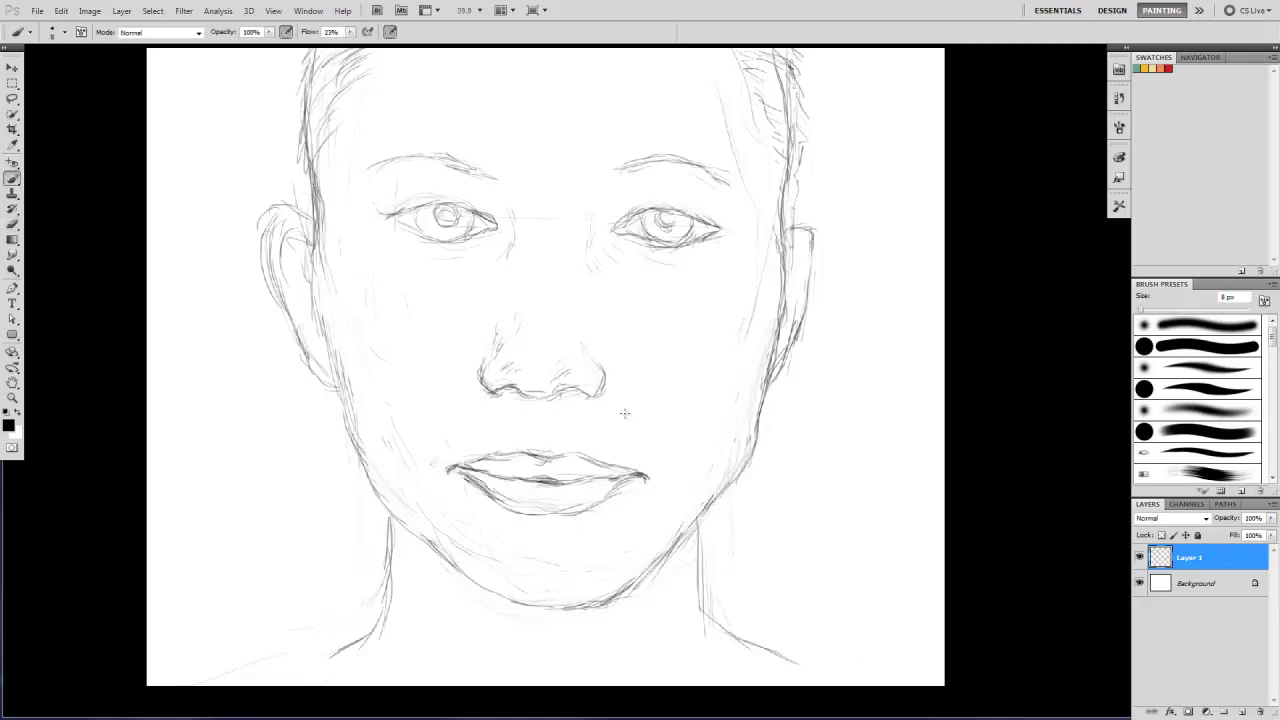
Show rulers and place two horizontal guides to check face symmetry, then hide them.
key("ctrl+r")
left_click_drag(12, 531, 452, 531)
left_click_drag(12, 506, 640, 506)
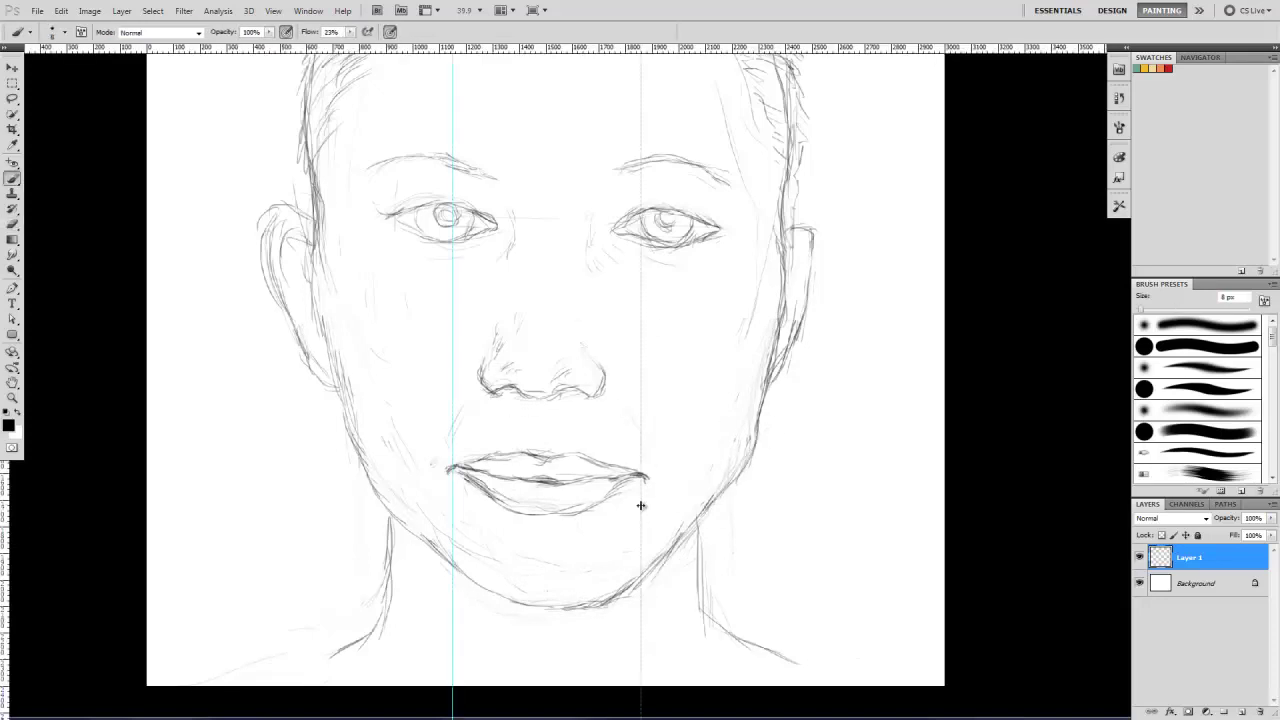
key("ctrl+semicolon")
Redraw the jaw and chin, erasing old lines and darkening the chin line to the right jaw.
left_click_drag(360, 488, 614, 620)
key("e")
mouse_move(394, 480)
left_mouse_down()
mouse_move(531, 543)
mouse_move(710, 500)
left_mouse_up()
key("b")
left_click_drag(358, 445, 388, 530)
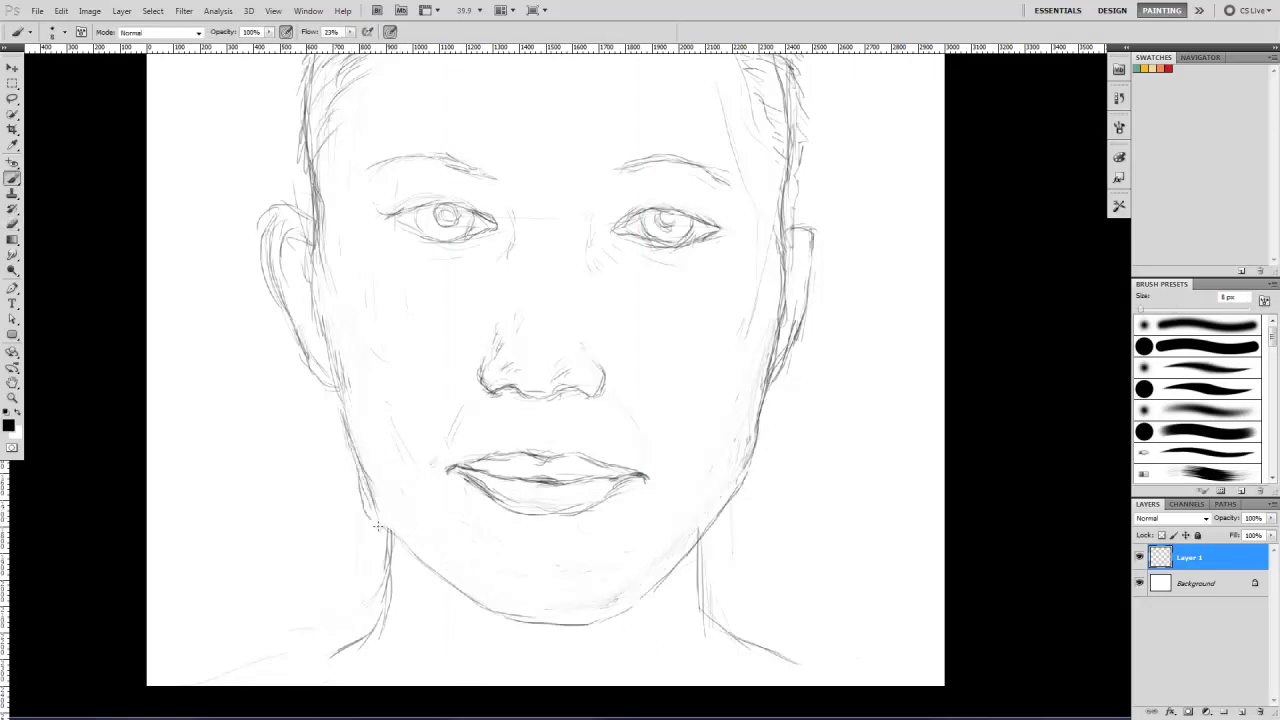
key("e")
key("b")
key("e")
left_click_drag(515, 615, 443, 586)
key("b")
mouse_move(405, 540)
left_mouse_down()
mouse_move(530, 622)
mouse_move(733, 530)
left_mouse_up()
left_click_drag(340, 400, 324, 316)
Rename Layer 1 to 'Gesture', duplicate it as a working copy, and hide the original.
double_click(1190, 557)
type("Gesture")
key("Return")
left_click_drag(1190, 557, 1221, 712)
left_click(1139, 583)
Erase the old left eye iris and redraw its lower lid, upper lid and round iris.
key("e")
key("b")
mouse_move(447, 215)
left_mouse_down()
mouse_move(398, 212)
mouse_move(466, 206)
mouse_move(403, 226)
mouse_move(466, 240)
left_mouse_up()
key("e")
key("b")
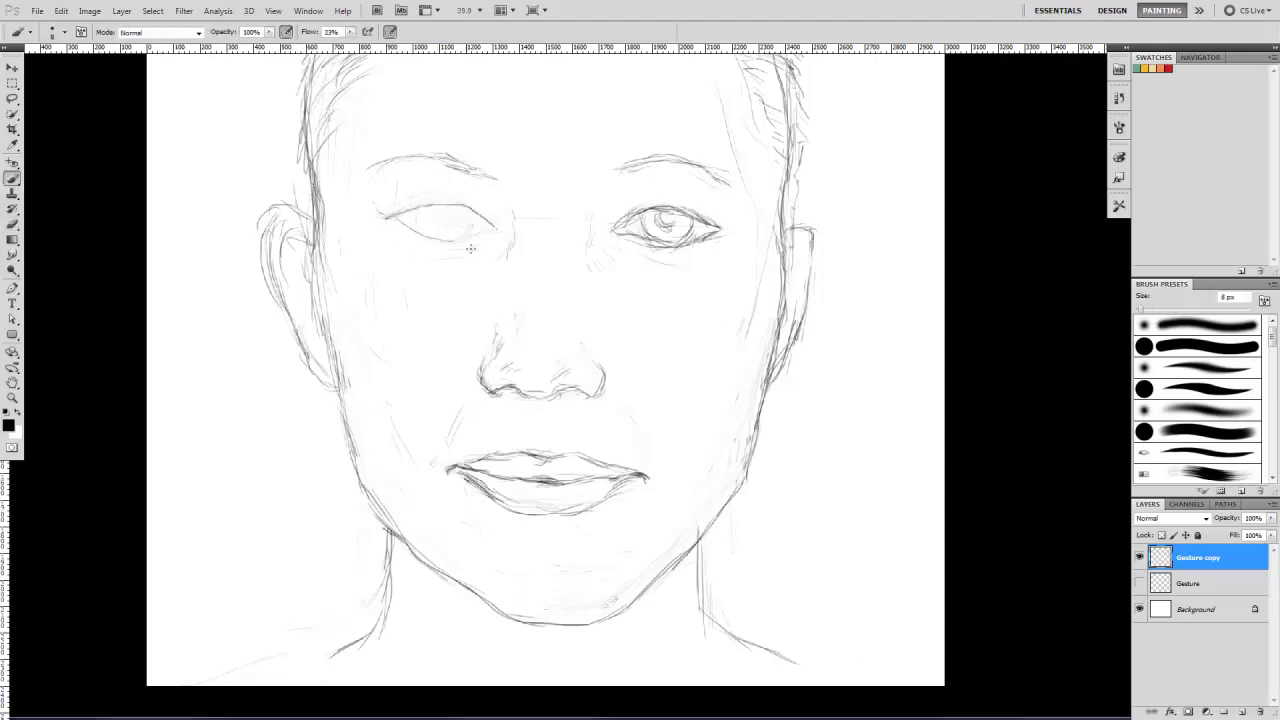
left_click_drag(392, 219, 427, 238)
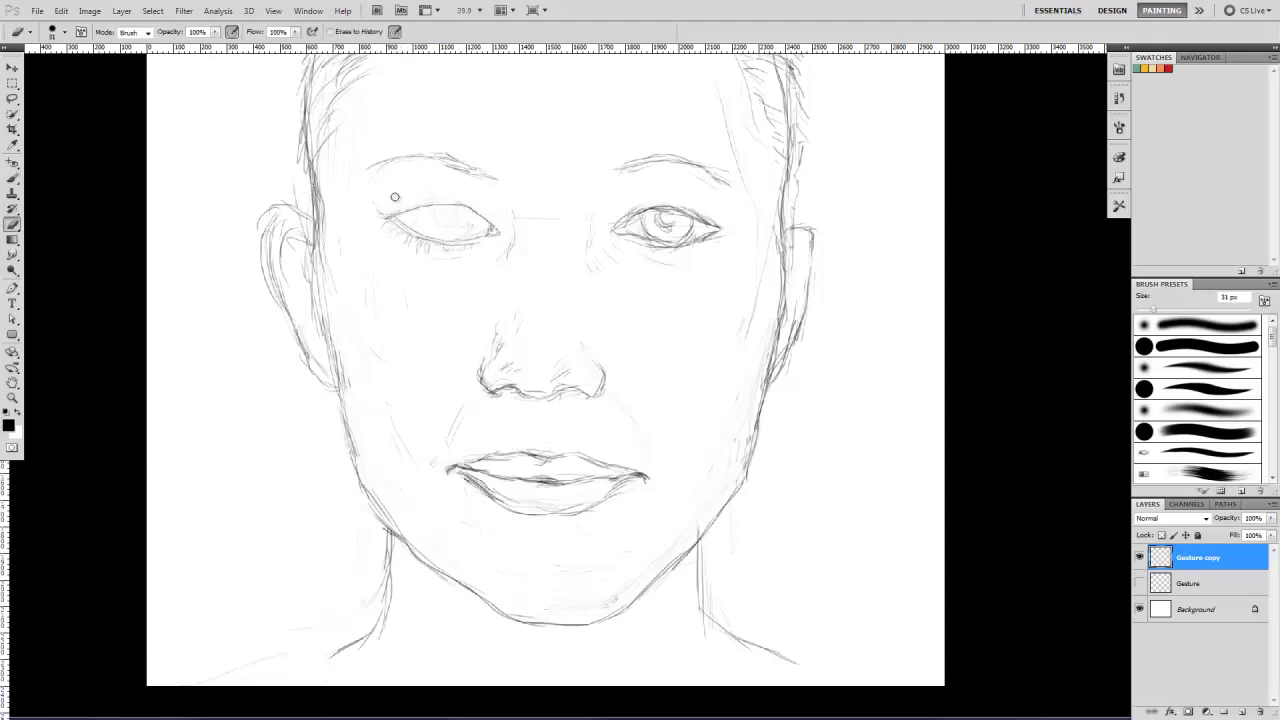
mouse_move(378, 220)
left_mouse_down()
mouse_move(456, 196)
mouse_move(388, 210)
mouse_move(432, 190)
left_mouse_up()
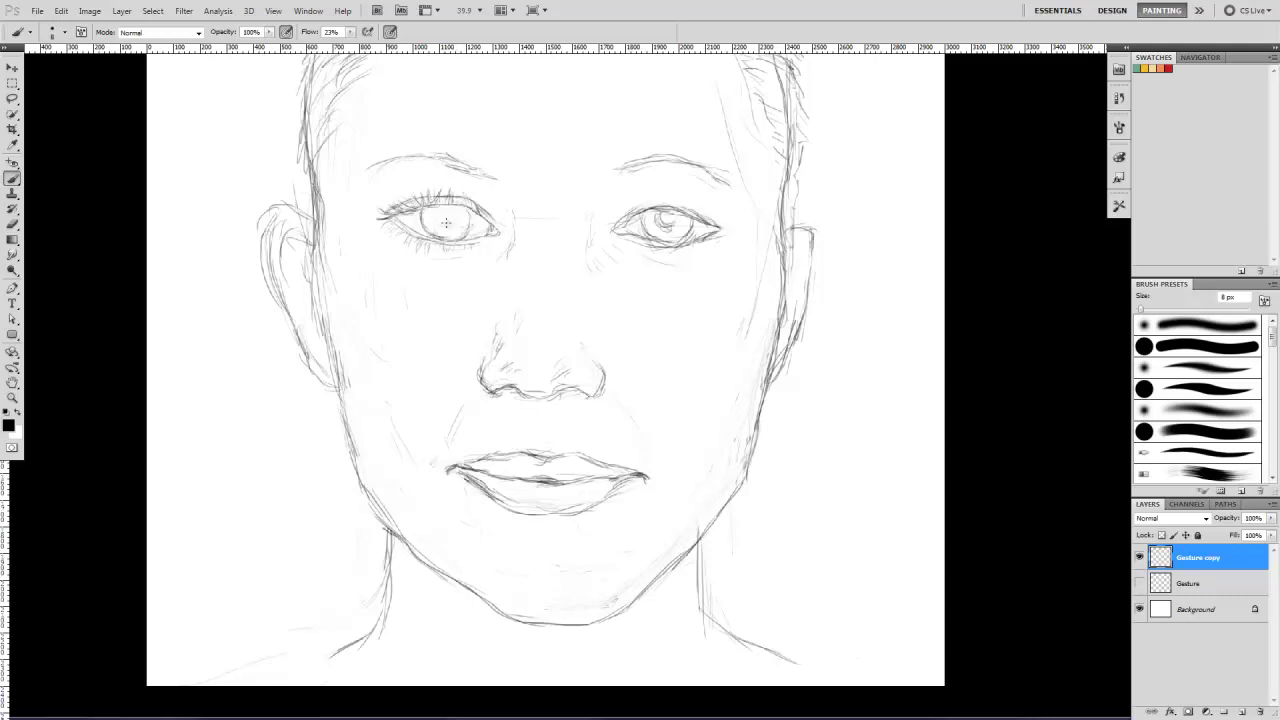
mouse_move(437, 222)
left_mouse_down()
mouse_move(454, 206)
mouse_move(454, 238)
left_mouse_up()
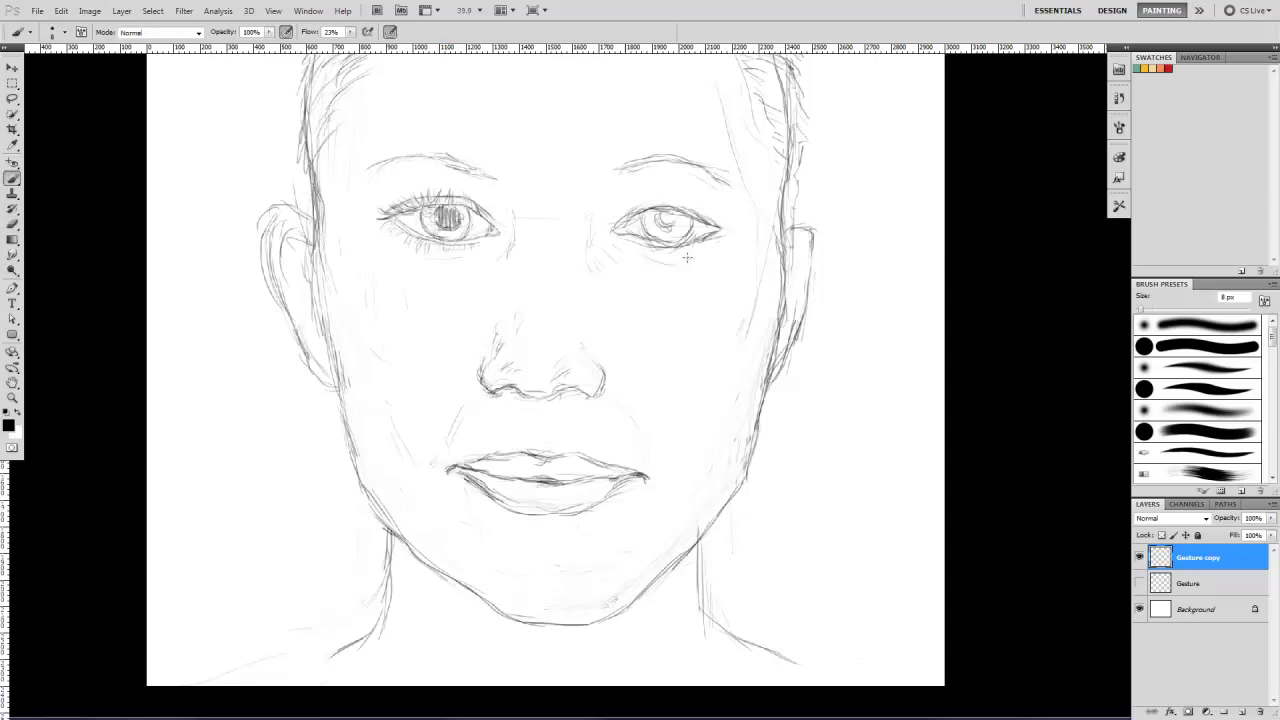
Lighten the right eye's lines with the eraser, undoing the last change.
key("e")
mouse_move(616, 225)
left_mouse_down()
mouse_move(726, 215)
mouse_move(611, 235)
left_mouse_up()
key("b")
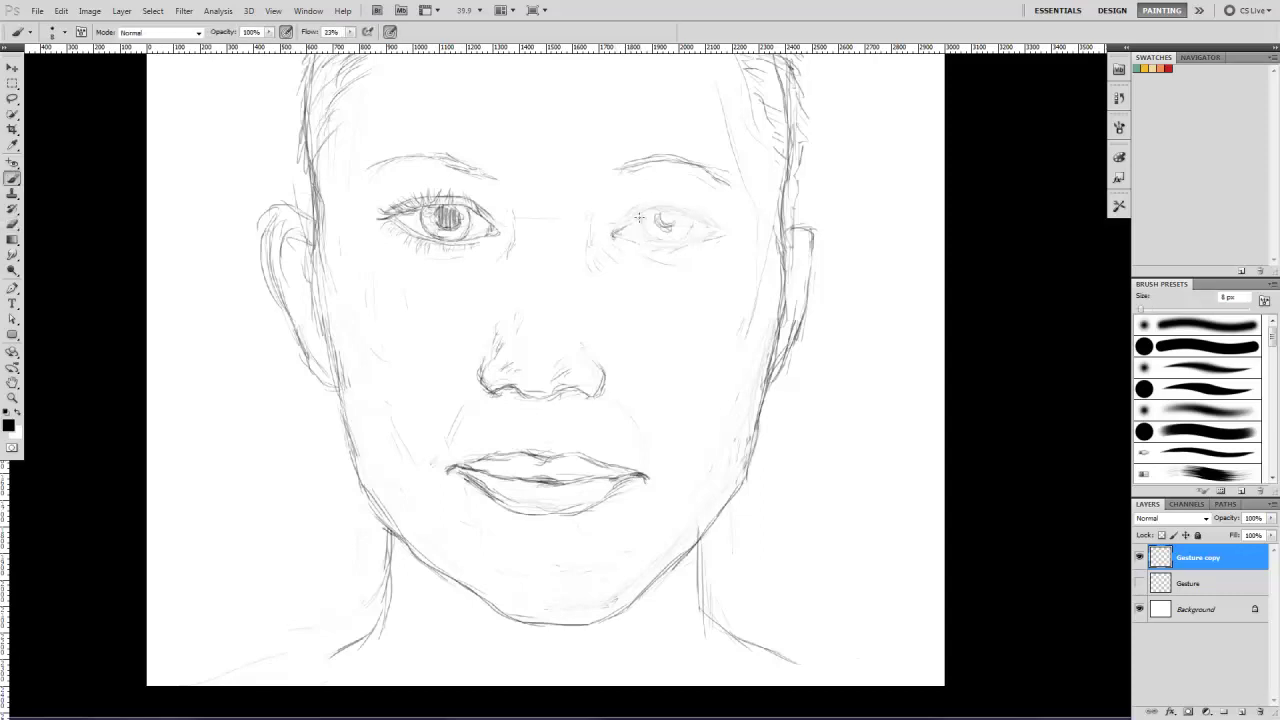
key("ctrl+z")
With symmetry guides shown, draw the right eye's lower lid to the outer corner and darken its upper lid.
key("ctrl+semicolon")
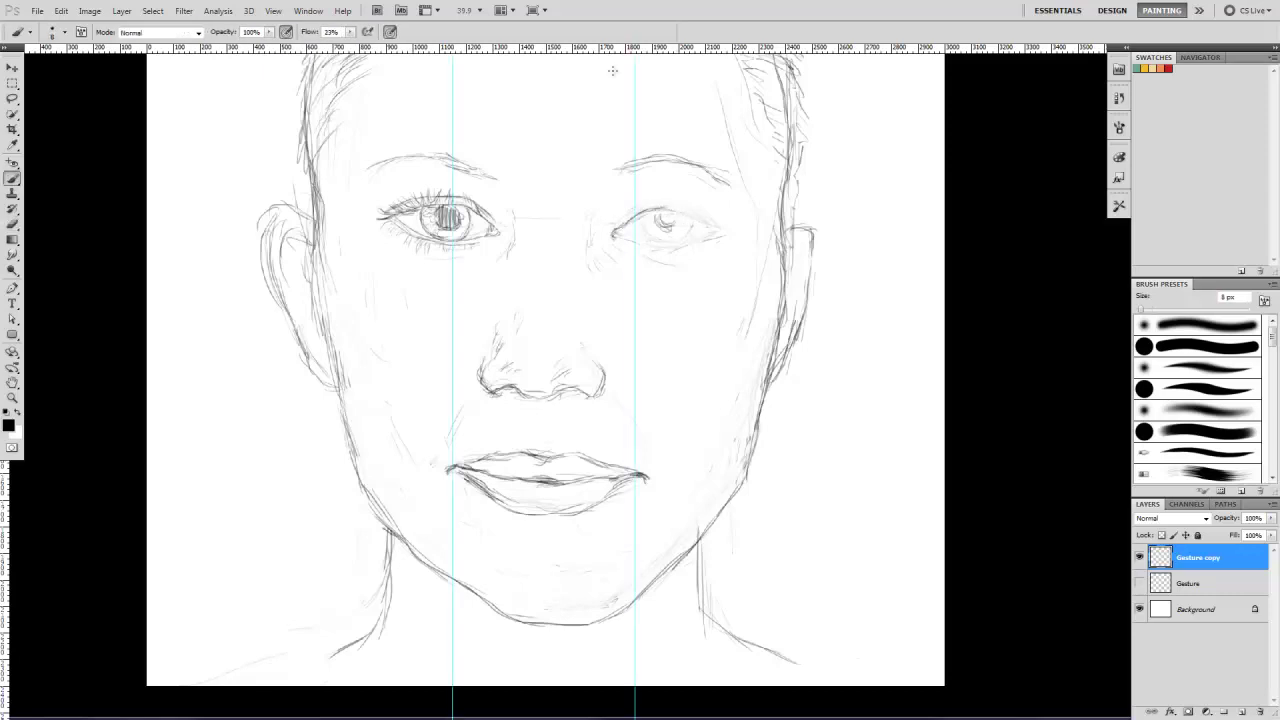
key("ctrl+semicolon")
left_click_drag(612, 234, 691, 258)
key("ctrl+z")
key("ctrl+semicolon")
key("ctrl+semicolon")
mouse_move(662, 250)
left_mouse_down()
mouse_move(726, 236)
mouse_move(620, 237)
mouse_move(722, 236)
left_mouse_up()
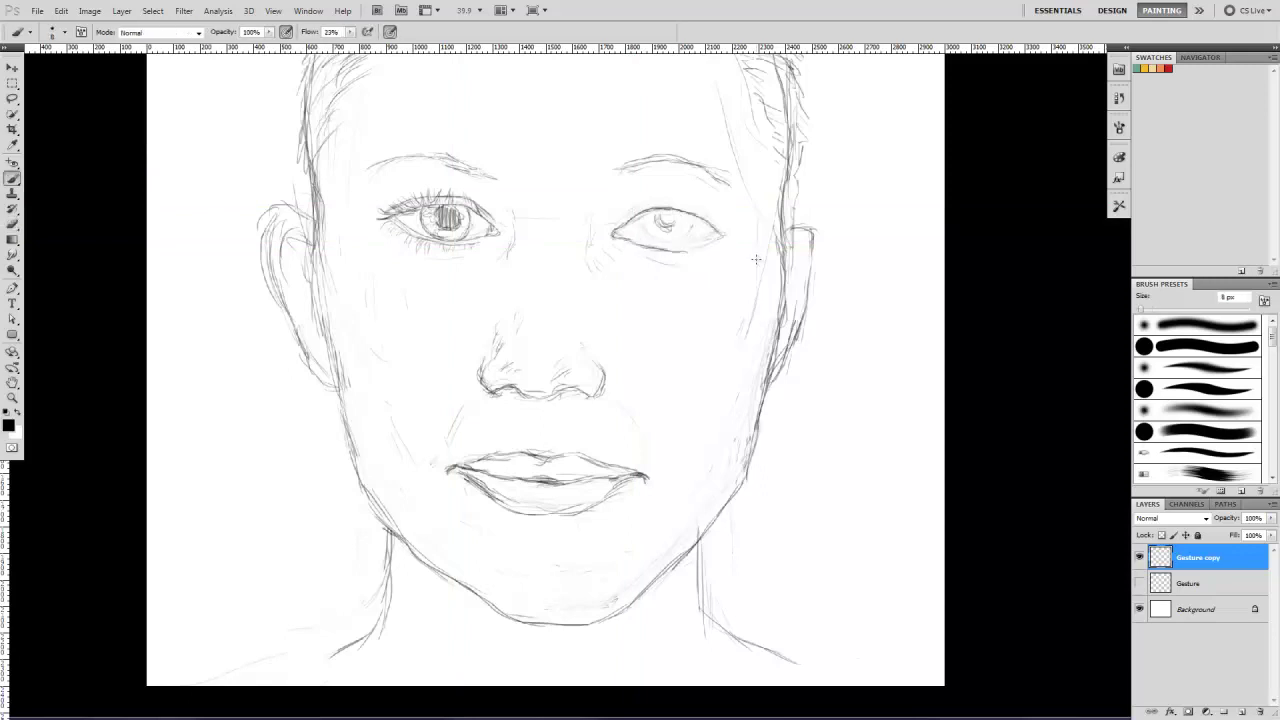
left_click_drag(650, 203, 696, 208)
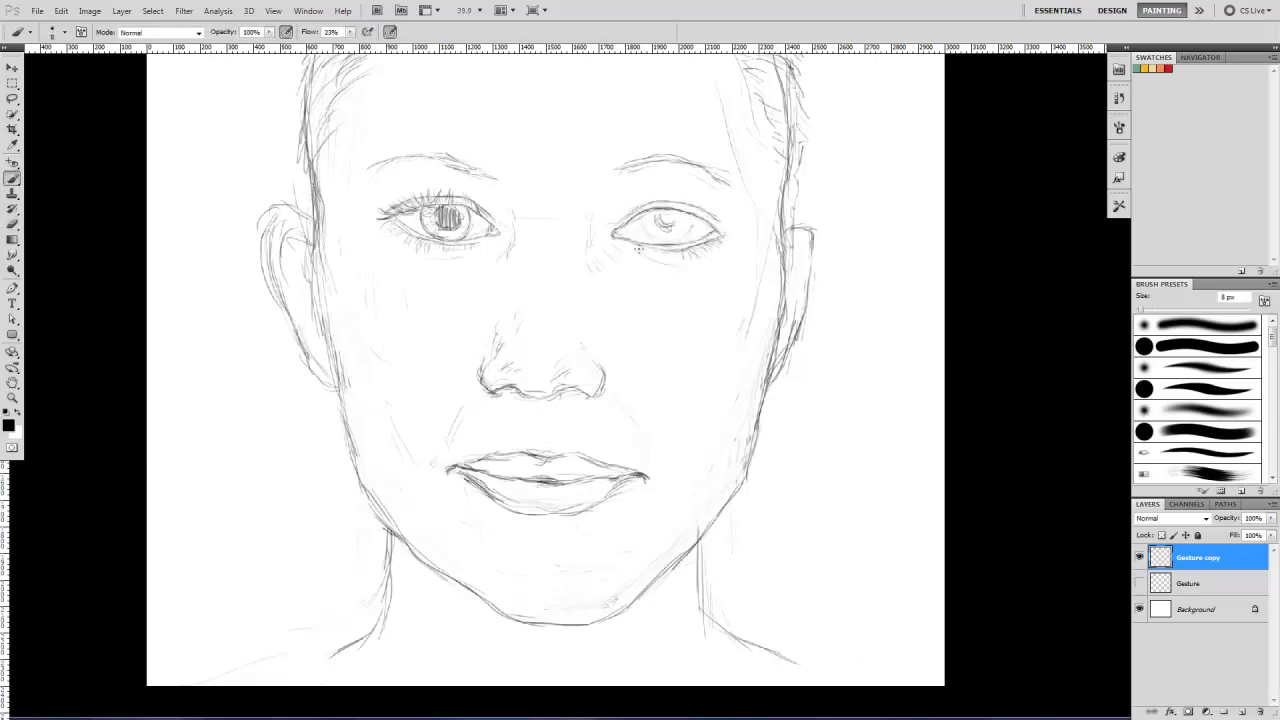
Outline and vertically hatch the right iris, darken both pupils, and mark the left eye's inner corner.
mouse_move(646, 228)
left_mouse_down()
mouse_move(687, 233)
mouse_move(668, 232)
mouse_move(676, 218)
left_mouse_up()
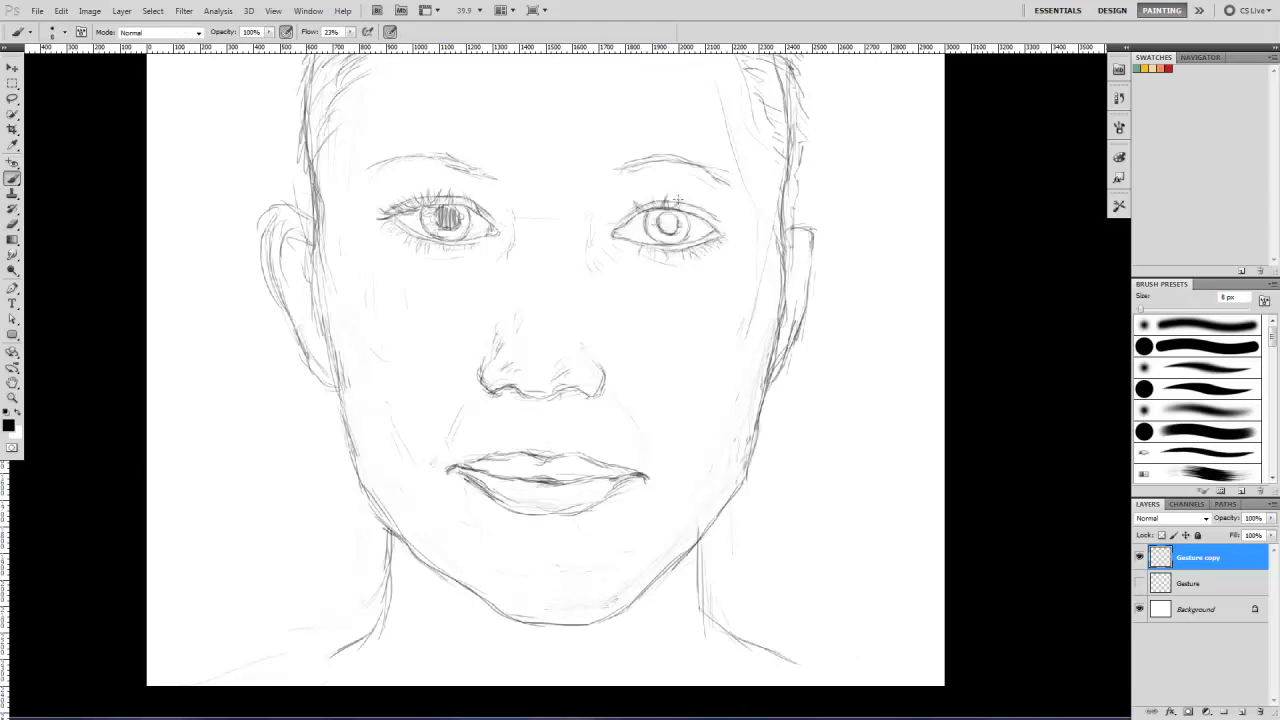
mouse_move(660, 214)
left_mouse_down()
mouse_move(672, 228)
mouse_move(656, 236)
left_mouse_up()
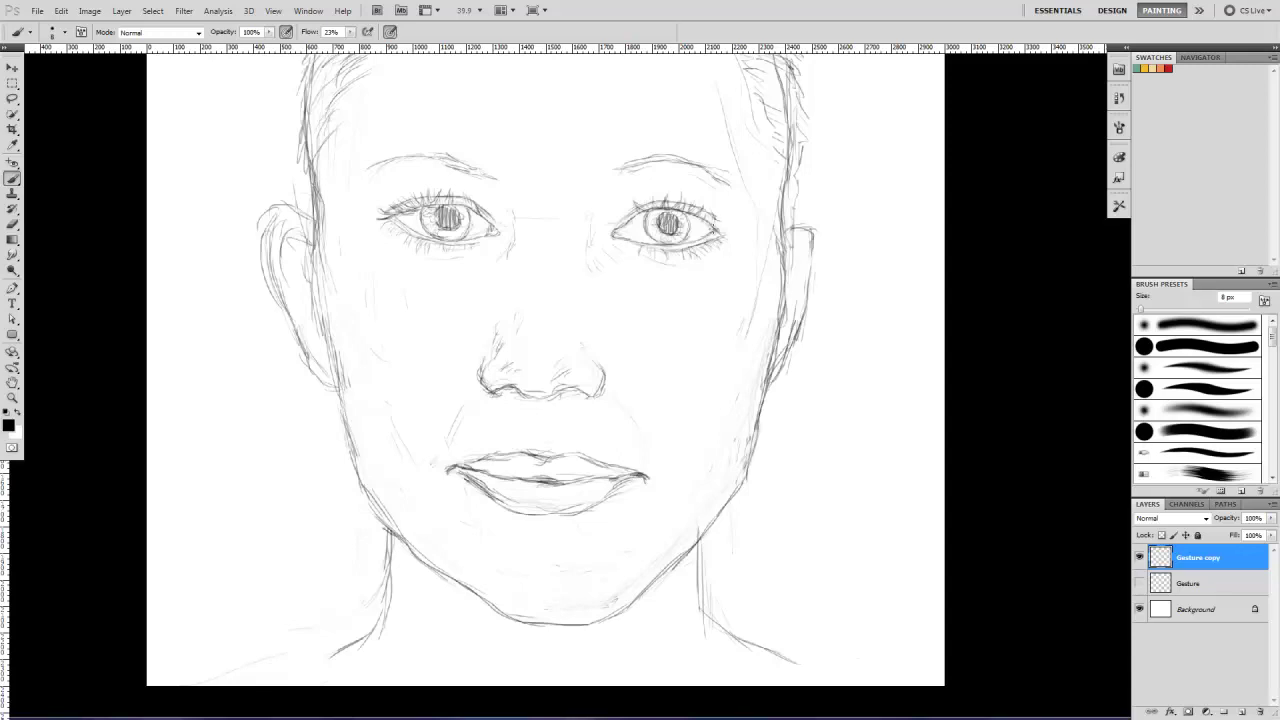
left_click_drag(442, 210, 454, 226)
left_click_drag(662, 212, 672, 234)
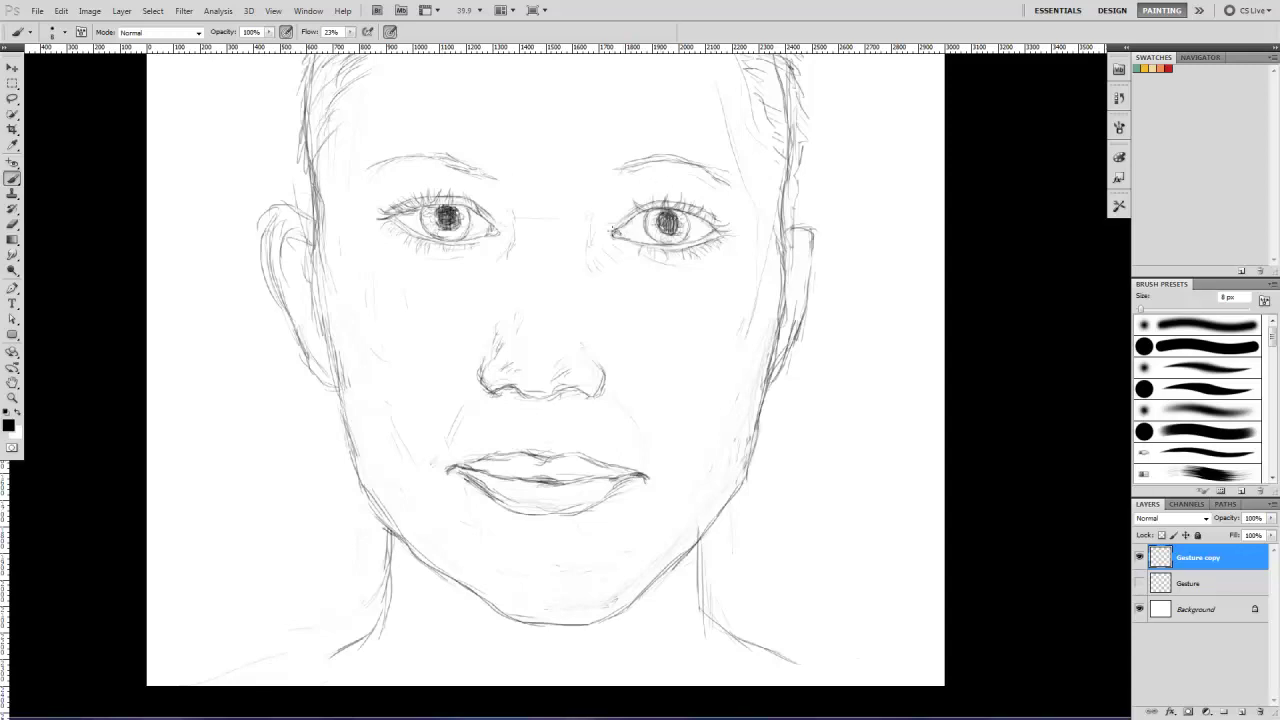
left_click_drag(520, 232, 520, 256)
Erase the old left eyebrow and redraw it as a new brow line.
key("e")
key("b")
mouse_move(496, 172)
left_mouse_down()
mouse_move(370, 176)
mouse_move(450, 148)
left_mouse_up()
mouse_move(372, 170)
left_mouse_down()
mouse_move(444, 150)
mouse_move(494, 169)
left_mouse_up()
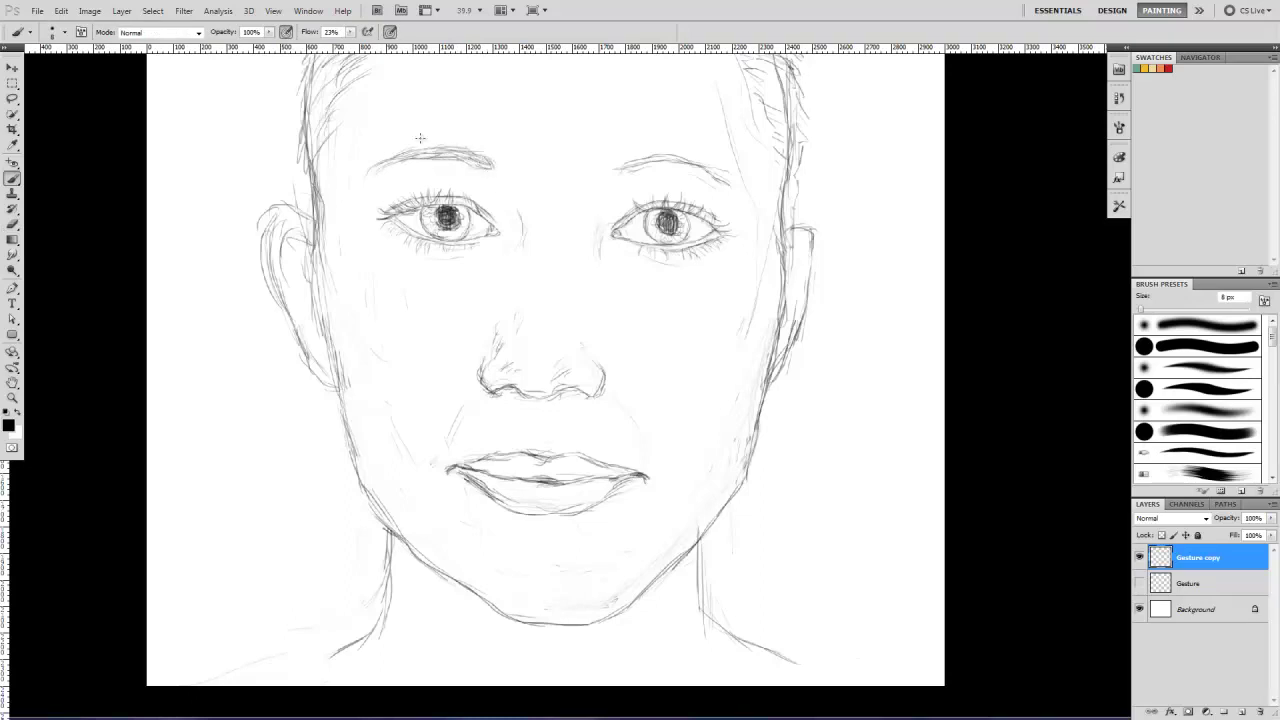
Erase the old right eyebrow and redraw it.
key("e")
left_click_drag(614, 172, 730, 162)
key("b")
mouse_move(616, 174)
left_mouse_down()
mouse_move(664, 154)
mouse_move(720, 166)
mouse_move(684, 158)
mouse_move(686, 173)
left_mouse_up()
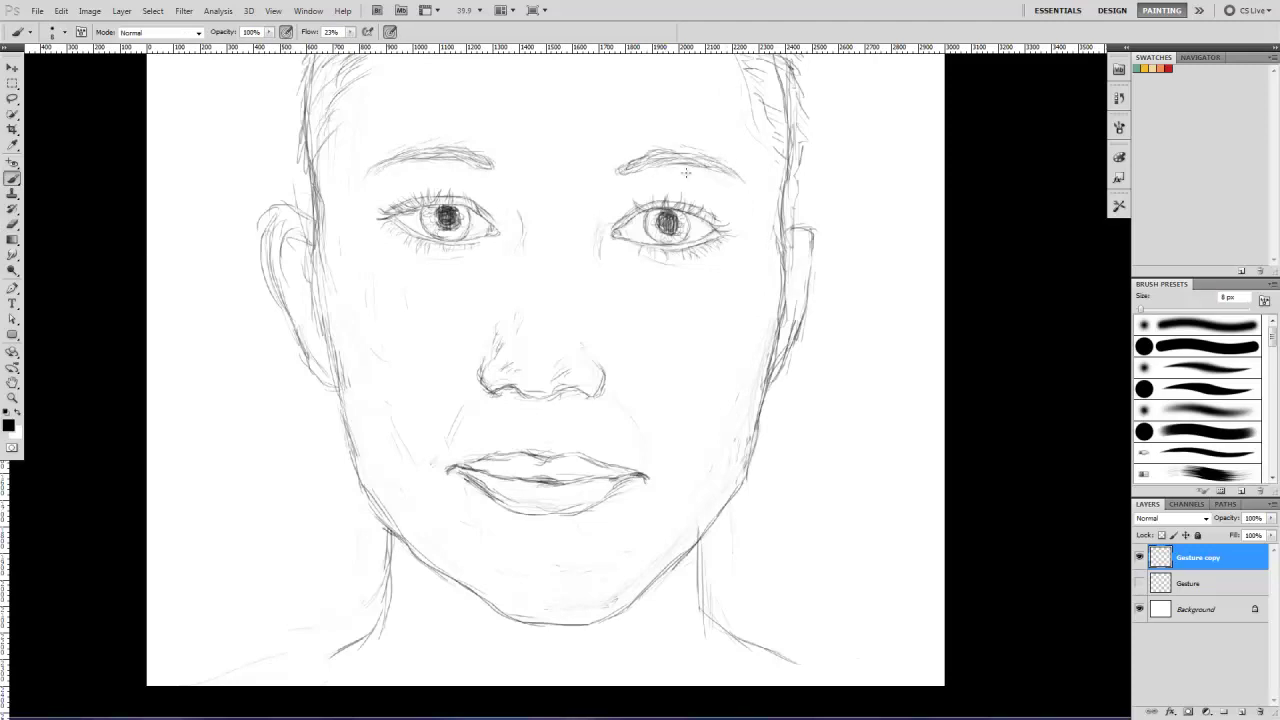
Erase the left side of the nose and draw a new left nostril curve.
key("e")
mouse_move(496, 330)
left_mouse_down()
mouse_move(520, 370)
mouse_move(497, 393)
left_mouse_up()
key("b")
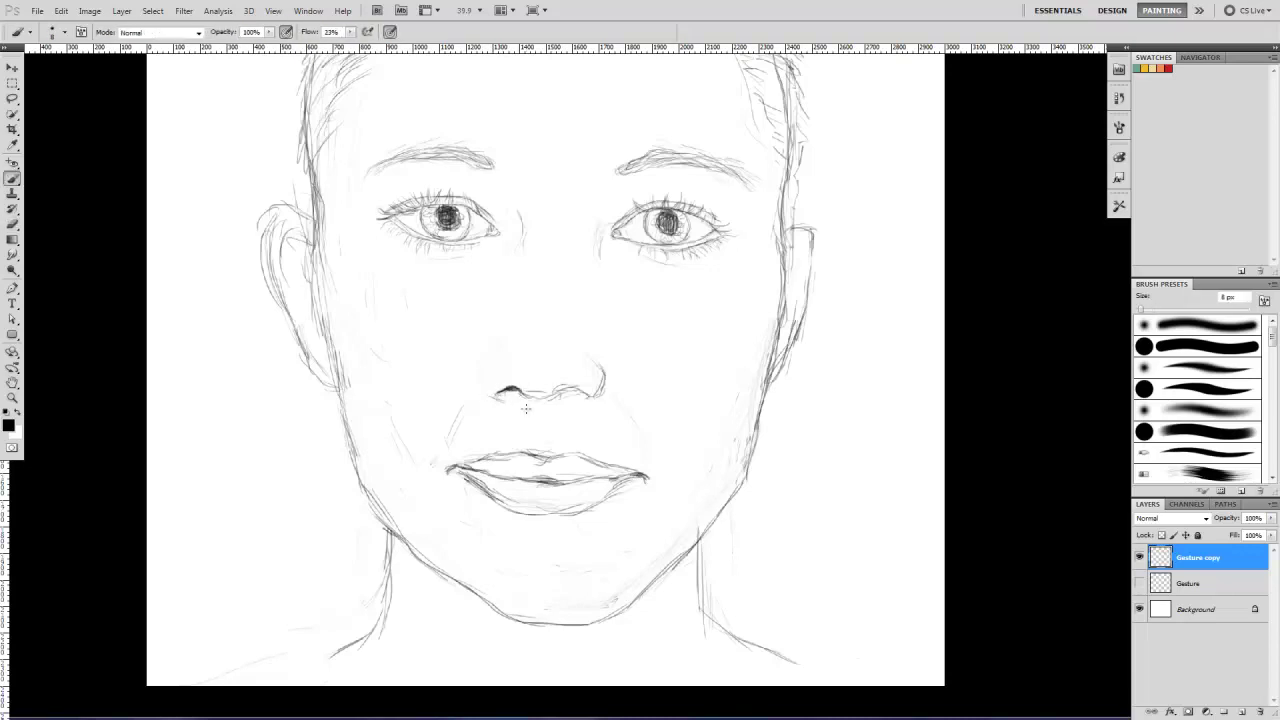
mouse_move(480, 366)
left_mouse_down()
mouse_move(496, 396)
mouse_move(588, 392)
left_mouse_up()
key("e")
key("b")
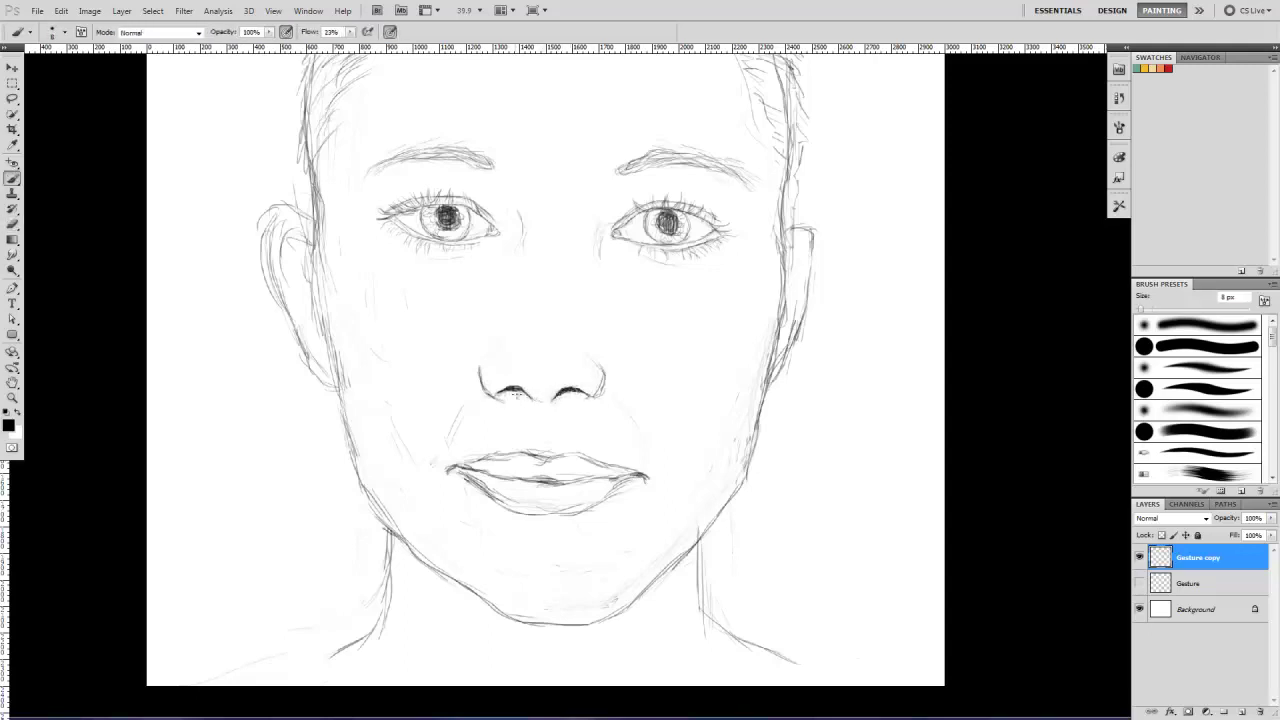
Erase the right nostril wing, retouch the left nostril, and undo a stray nose-bridge stroke.
key("e")
left_click_drag(607, 368, 590, 398)
key("b")
key("b")
left_click_drag(481, 370, 493, 396)
left_click_drag(587, 343, 584, 317)
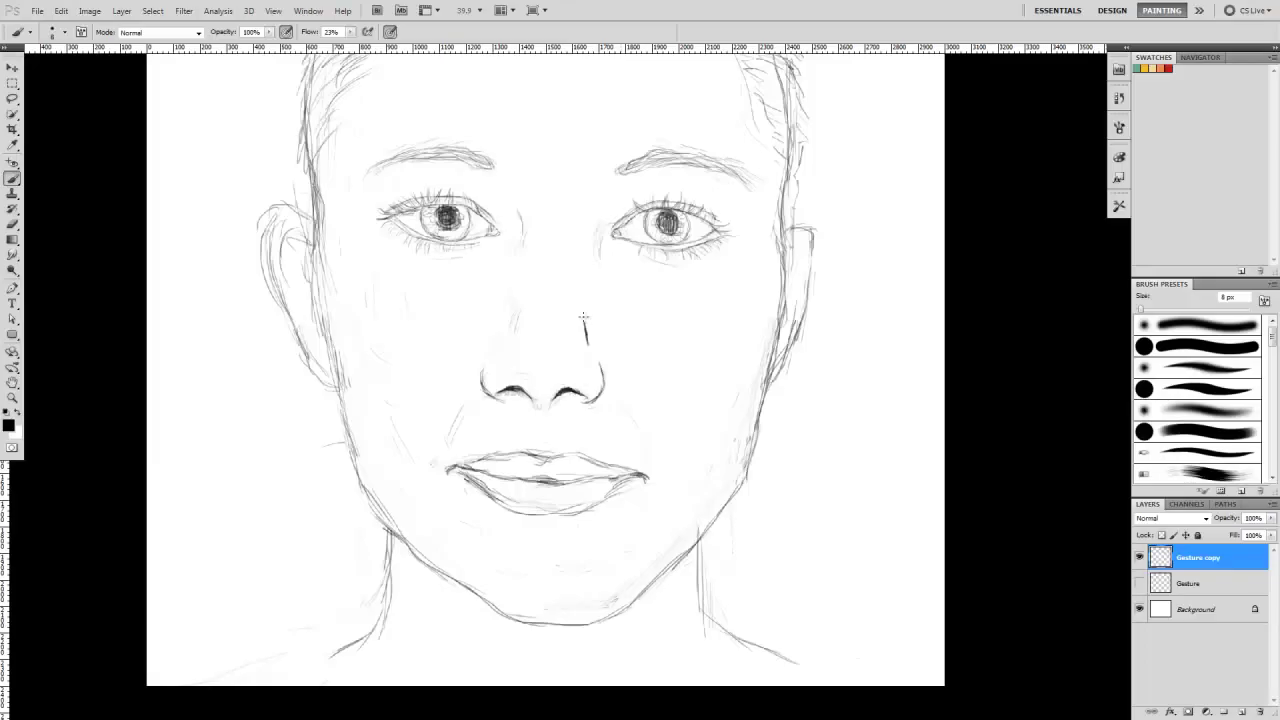
key("ctrl+z")
Tidy the lips' sketch lines, alternating brush and eraser.
scroll(583, 317, "right", 1)
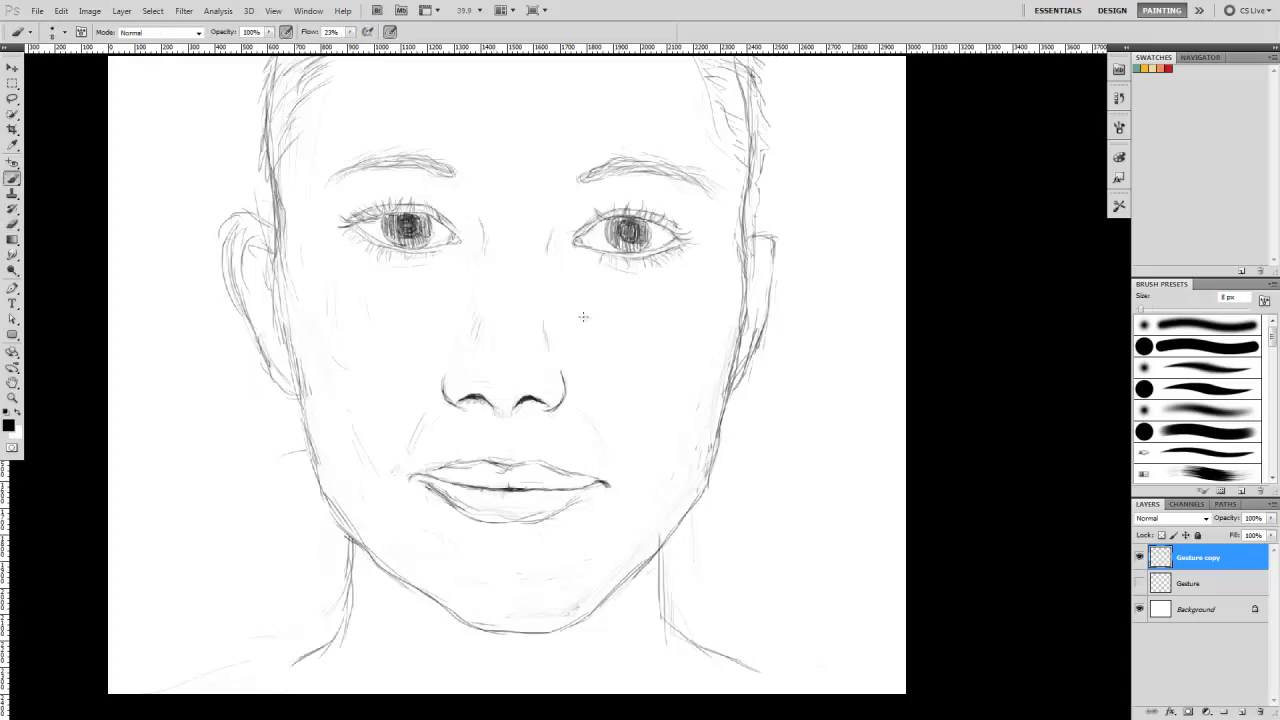
key("e")
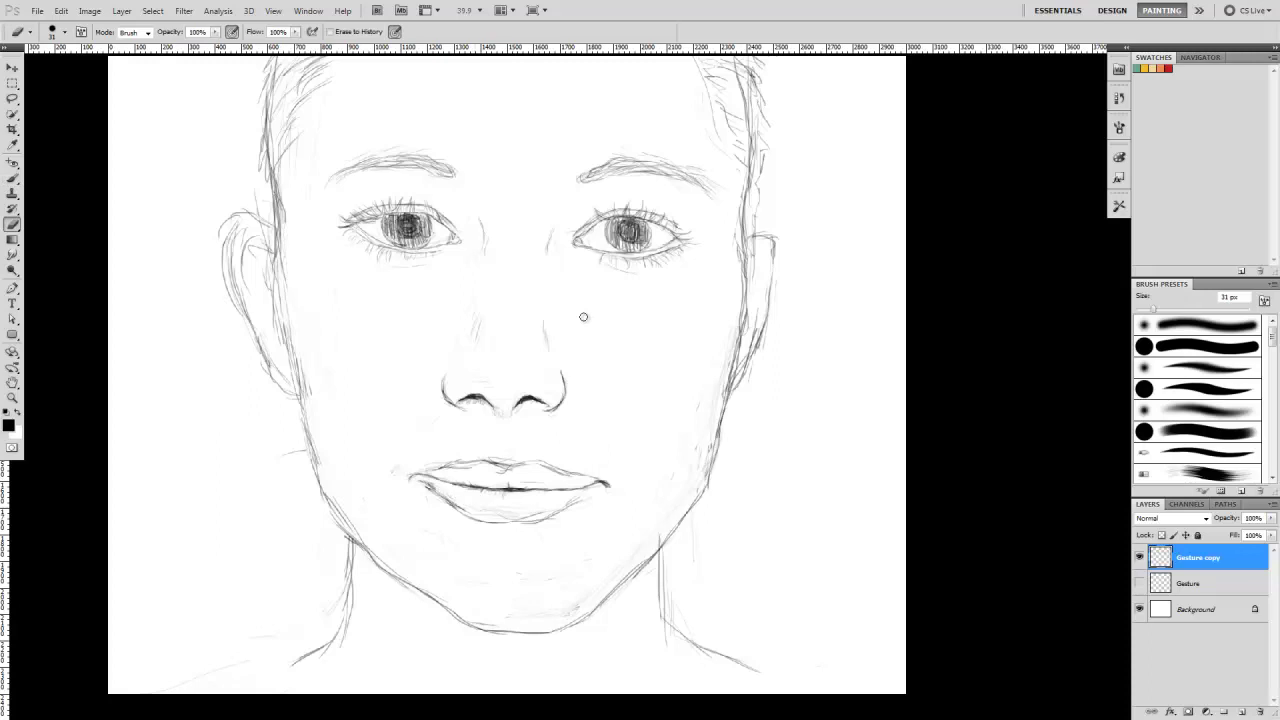
key("b")
key("e")
key("b")
key("e")
key("b")
key("e")
key("b")
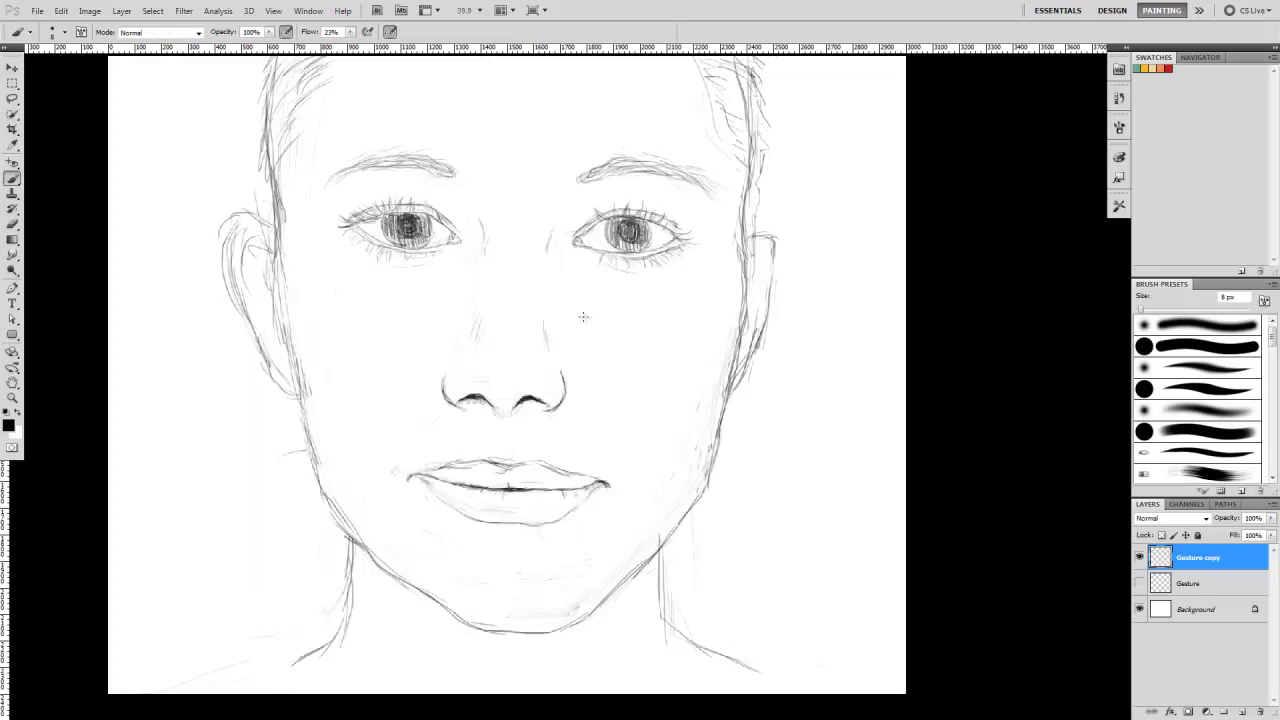
Erase remaining stray strokes around the lips and add a fresh line along the right cheek.
key("e")
key("b")
key("e")
key("b")
key("e")
key("b")
key("e")
key("b")
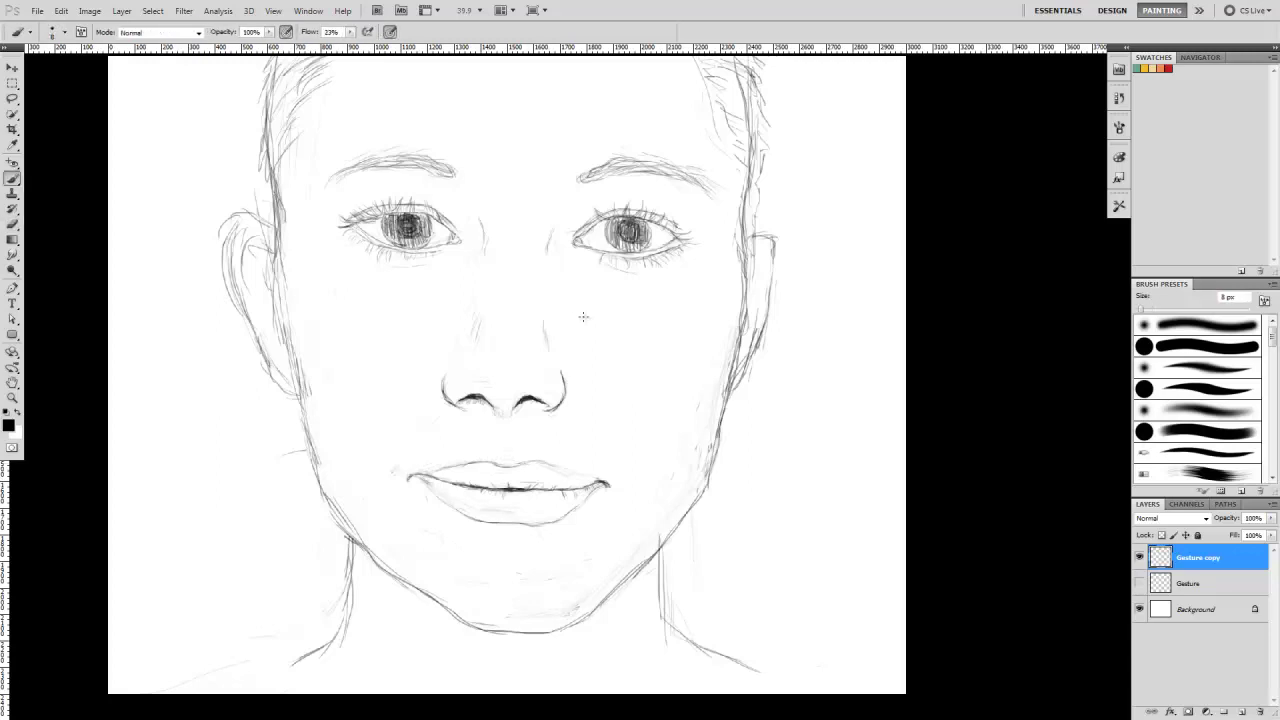
key("e")
key("b")
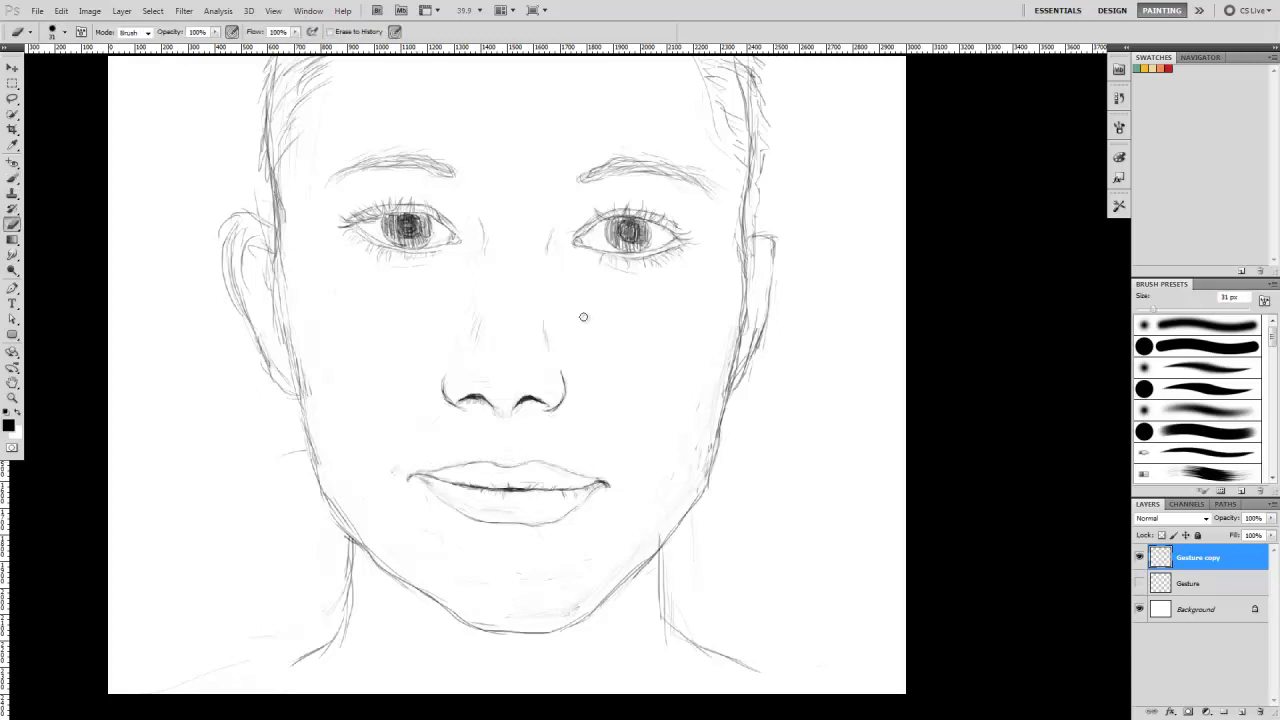
scroll(583, 316, "down", 1)
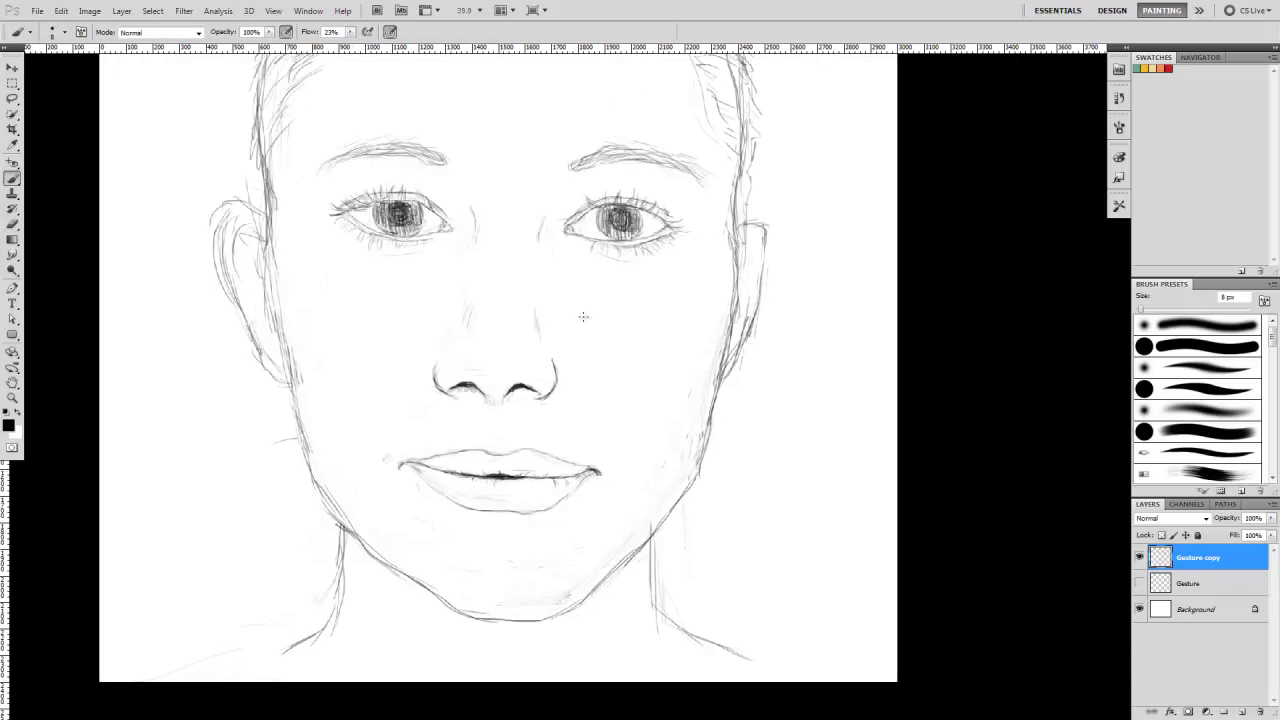
Redraw the left jaw contour from the cheek down to the lower jaw.
key("e")
left_click_drag(272, 265, 290, 385)
key("b")
left_click_drag(271, 240, 300, 436)
key("e")
key("b")
mouse_move(286, 366)
left_mouse_down()
mouse_move(310, 462)
mouse_move(348, 532)
left_mouse_up()
key("e")
key("b")
key("e")
key("b")
Hide the rulers and keep refining the jaw lines, alternating brush and eraser.
key("ctrl+r")
key("e")
key("b")
key("e")
key("b")
key("e")
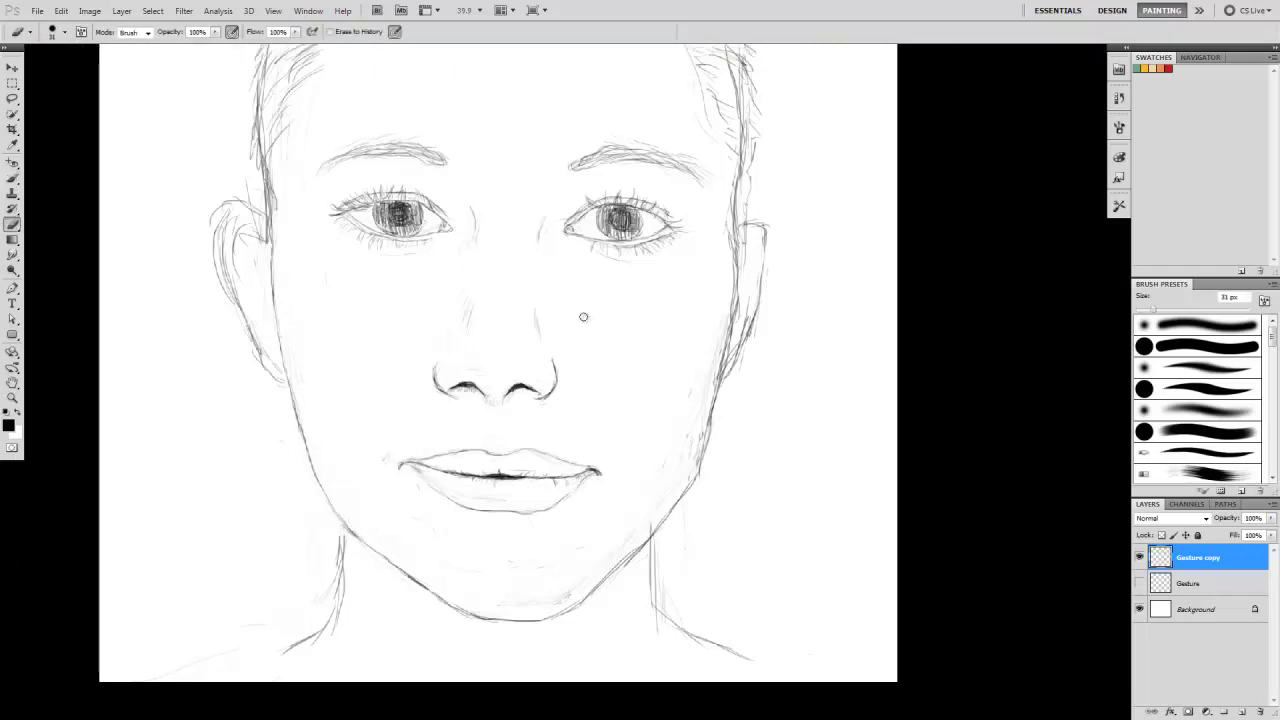
key("b")
key("e")
key("b")
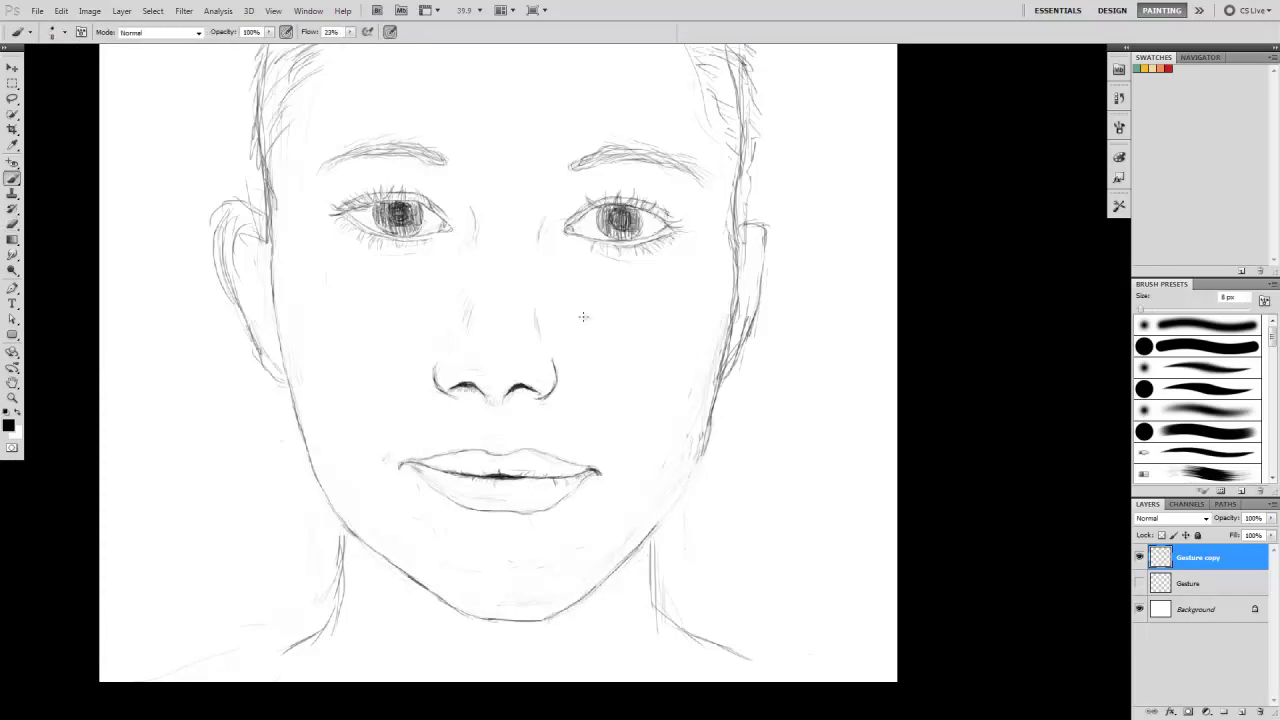
key("e")
key("b")
key("e")
key("b")
key("e")
key("b")
key("e")
key("b")
key("e")
key("b")
key("e")
key("b")
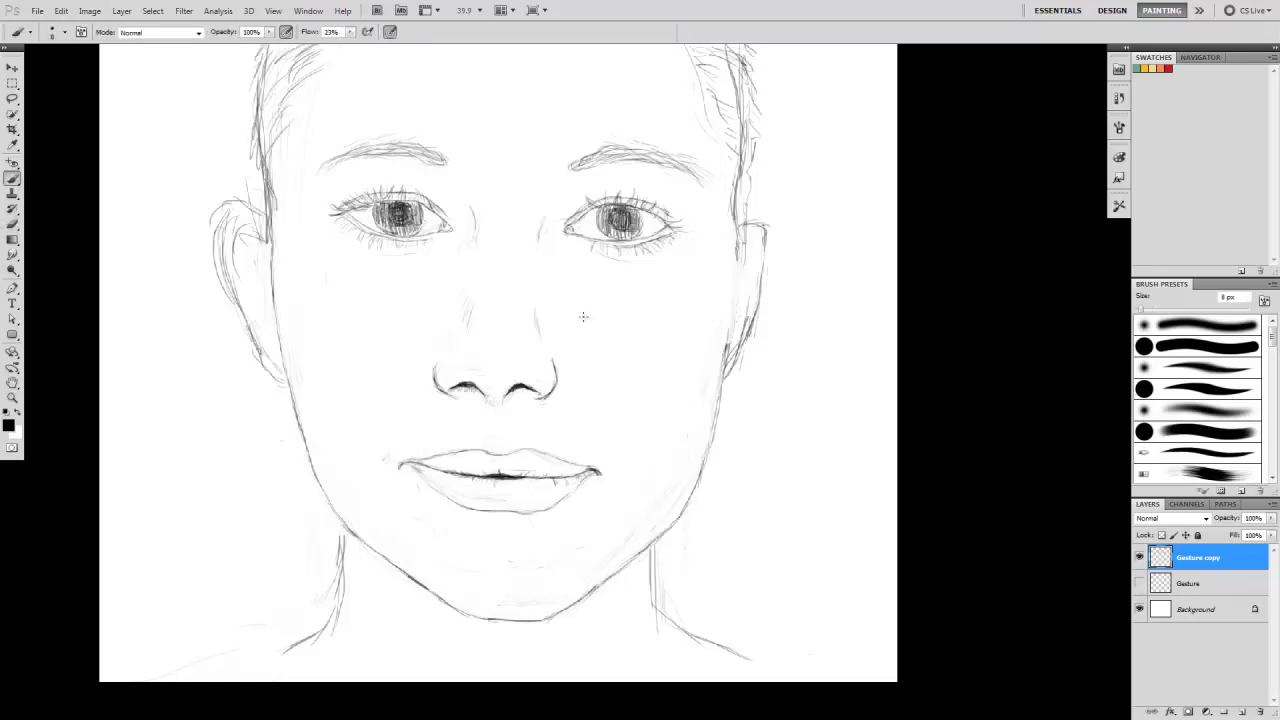
key("e")
key("b")
key("e")
key("b")
key("e")
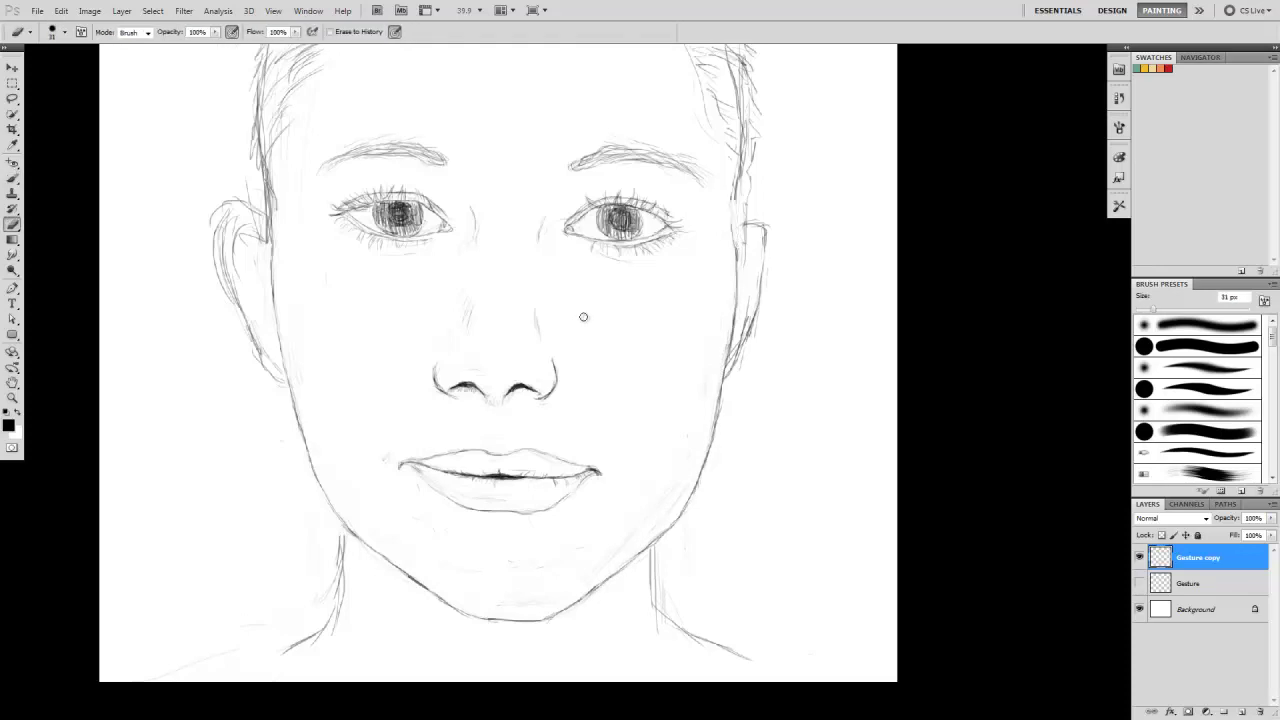
key("b")
Lighten the right ear's lines with the eraser.
key("e")
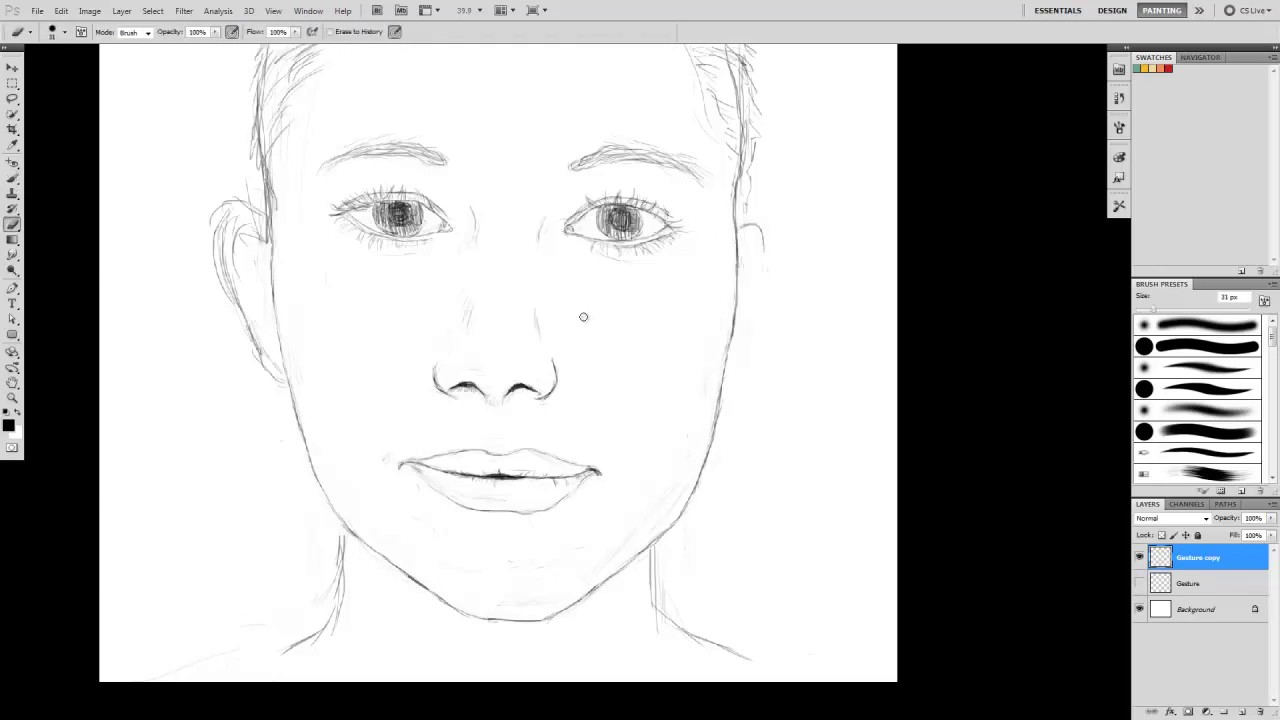
key("b")
key("e")
key("b")
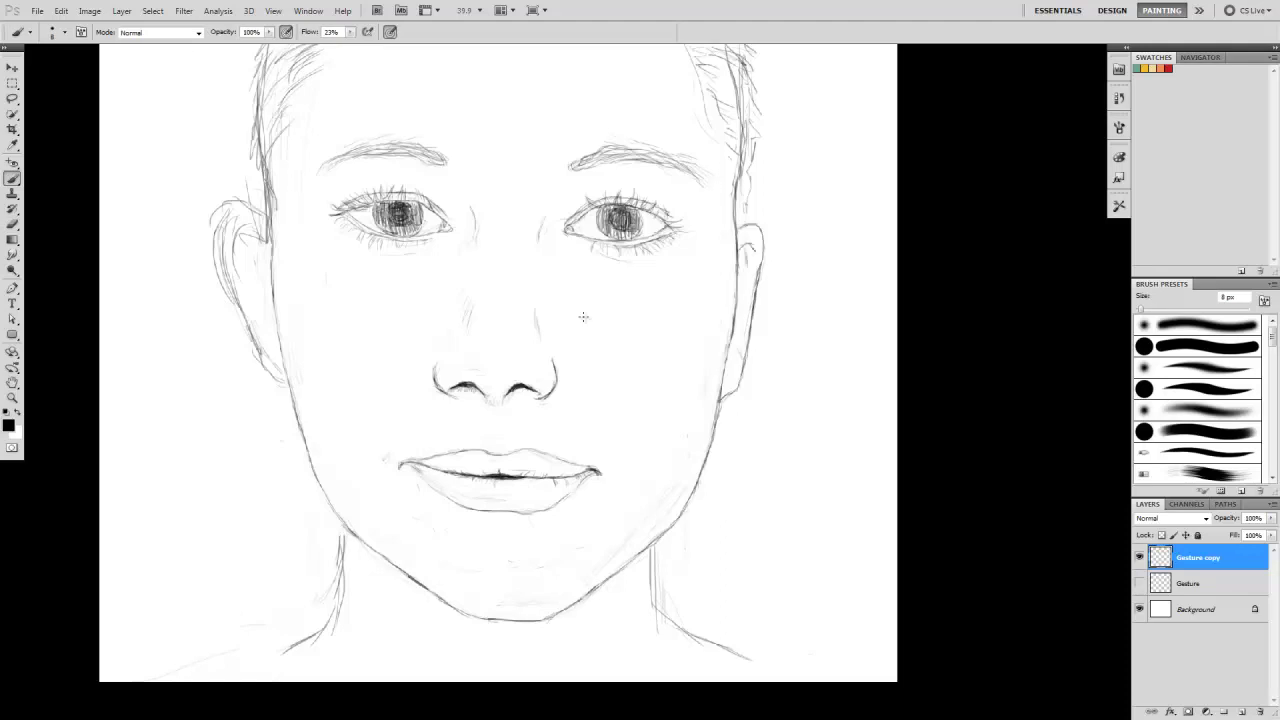
Give the left ear a darker outline extending down toward the jaw.
key("e")
key("b")
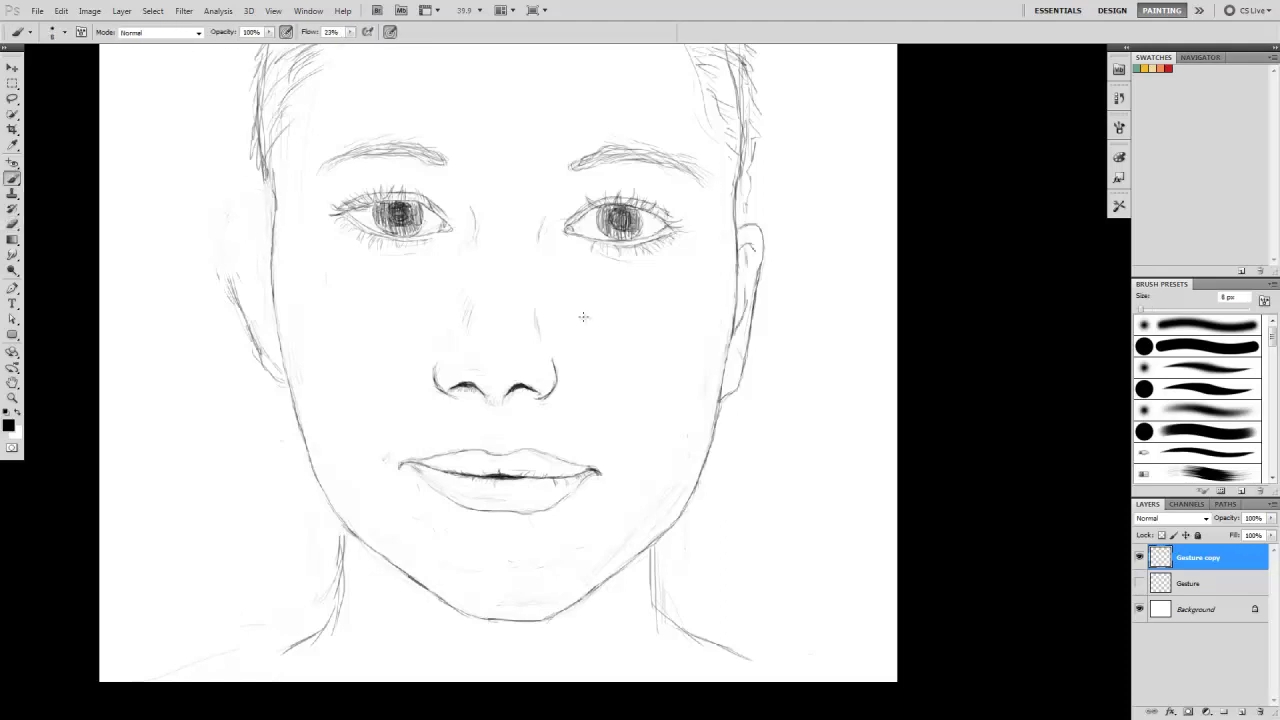
key("e")
mouse_move(237, 207)
left_mouse_down()
mouse_move(228, 255)
mouse_move(262, 370)
left_mouse_up()
key("b")
left_click_drag(238, 290, 262, 352)
key("e")
key("b")
key("e")
key("b")
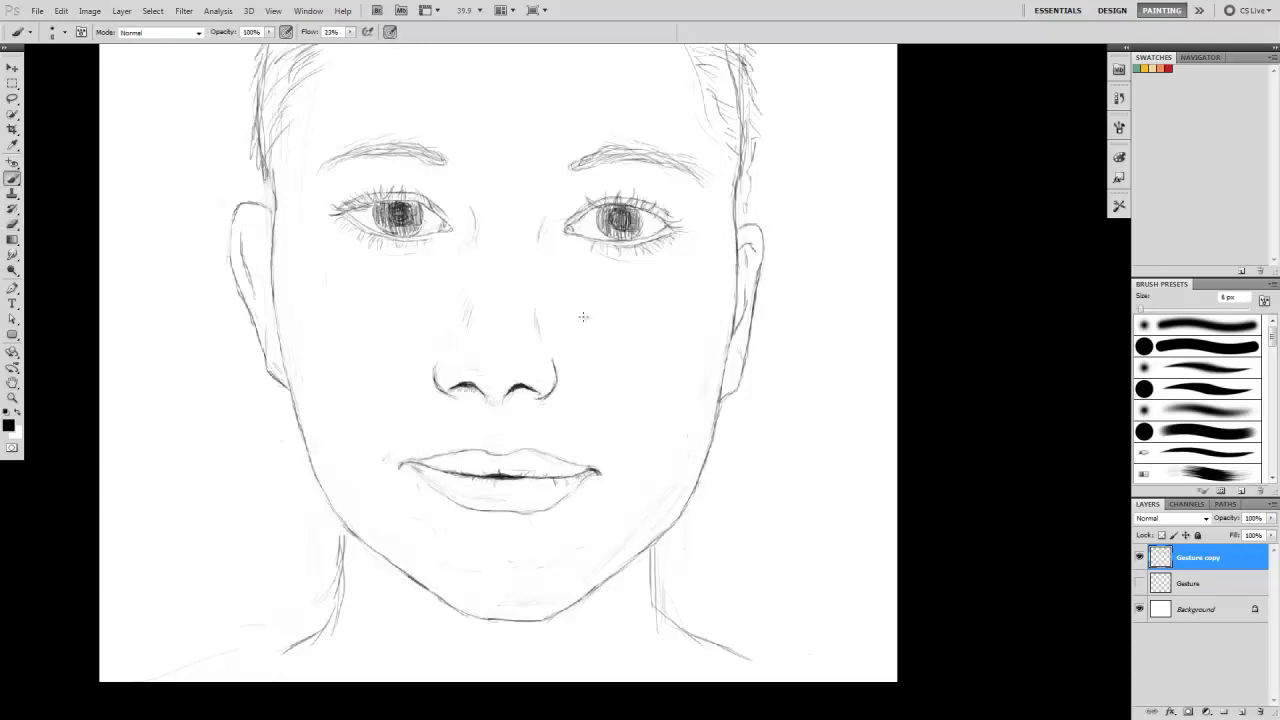
key("e")
key("b")
key("e")
key("b")
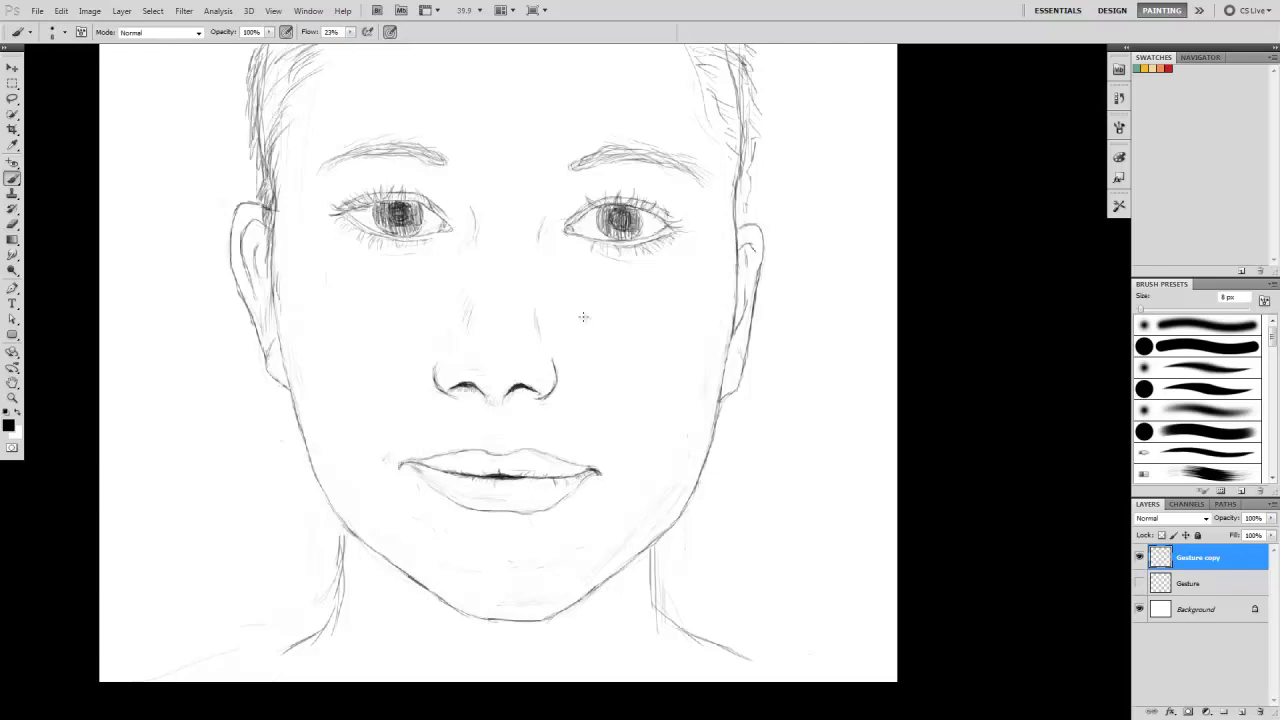
Add dark hair strokes on both sides of the head and darken the neck lines with a left shoulder.
left_click_drag(290, 150, 272, 50)
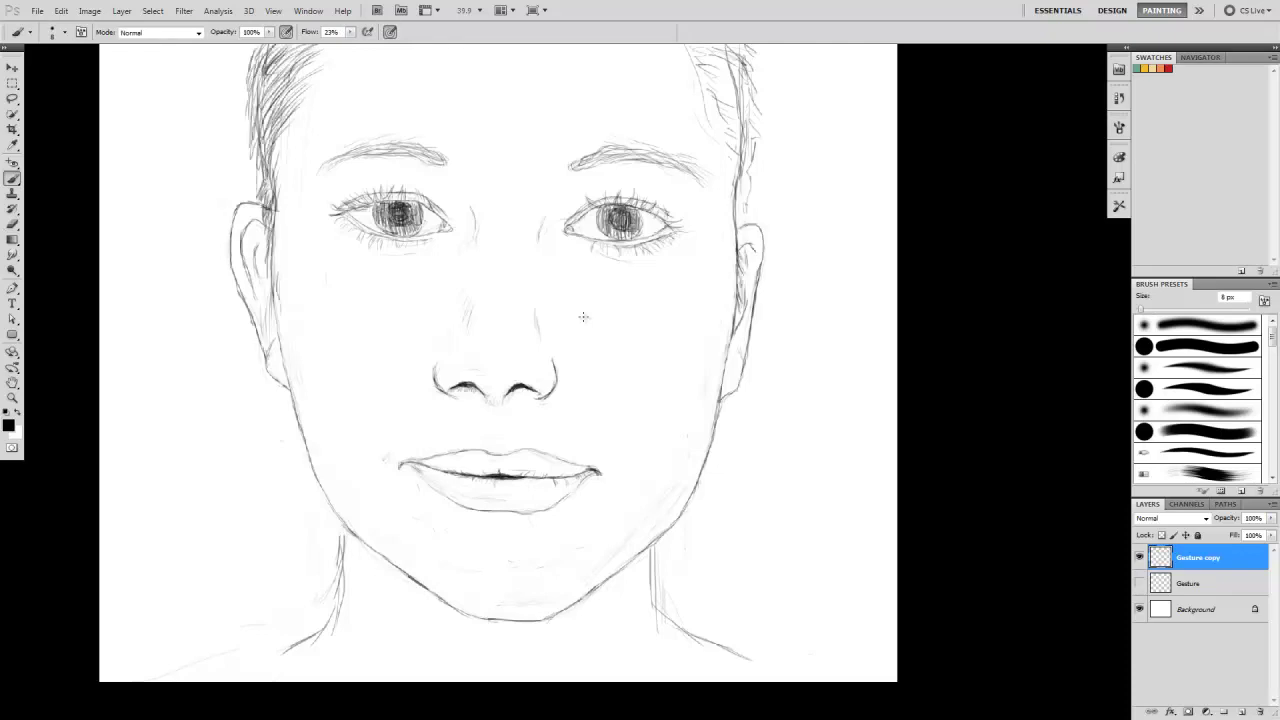
left_click_drag(752, 186, 700, 50)
mouse_move(342, 528)
left_mouse_down()
mouse_move(300, 652)
mouse_move(222, 680)
left_mouse_up()
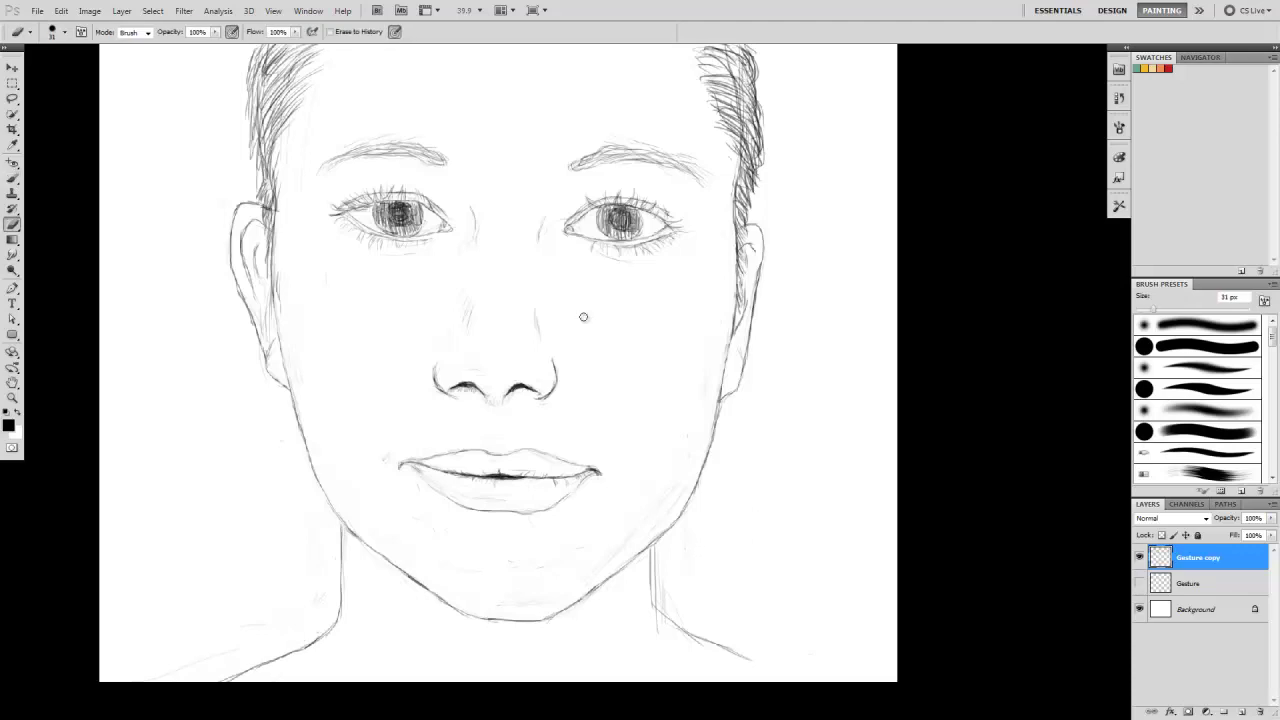
left_click_drag(660, 568, 670, 656)
left_click_drag(656, 544, 662, 636)
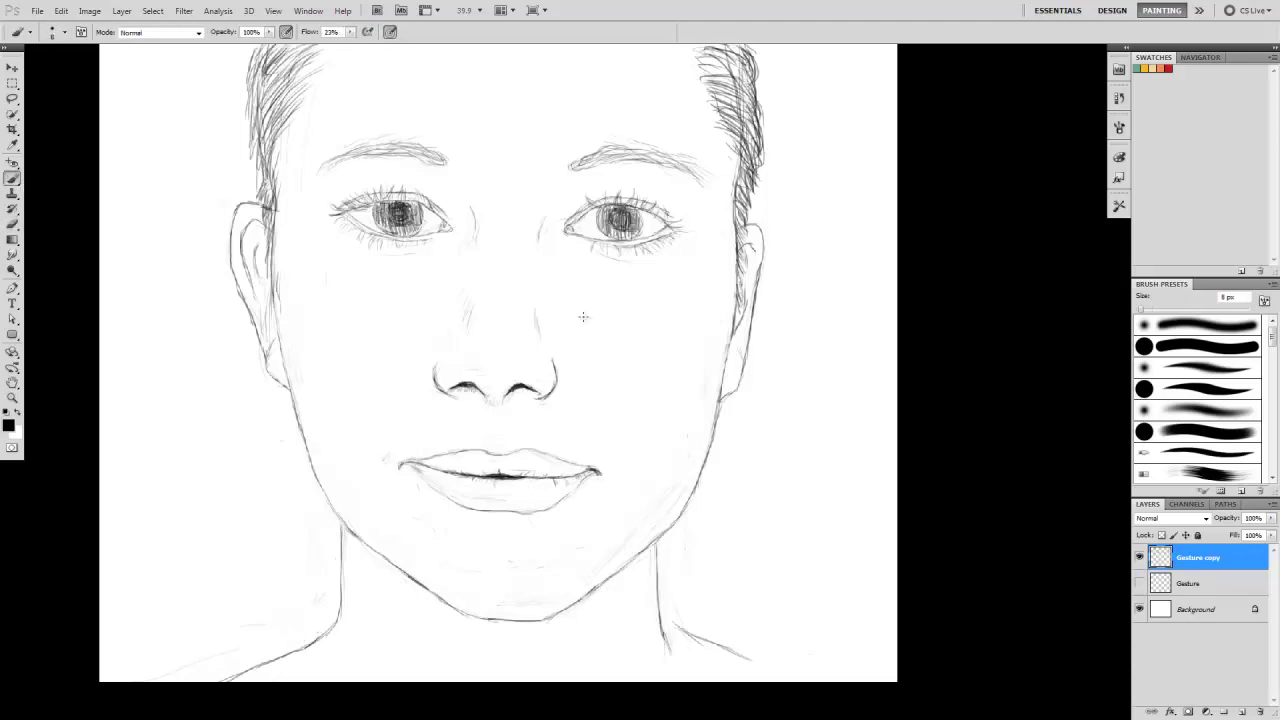
Erase the dark shading inside the iris.
key("e")
left_click_drag(386, 206, 414, 228)
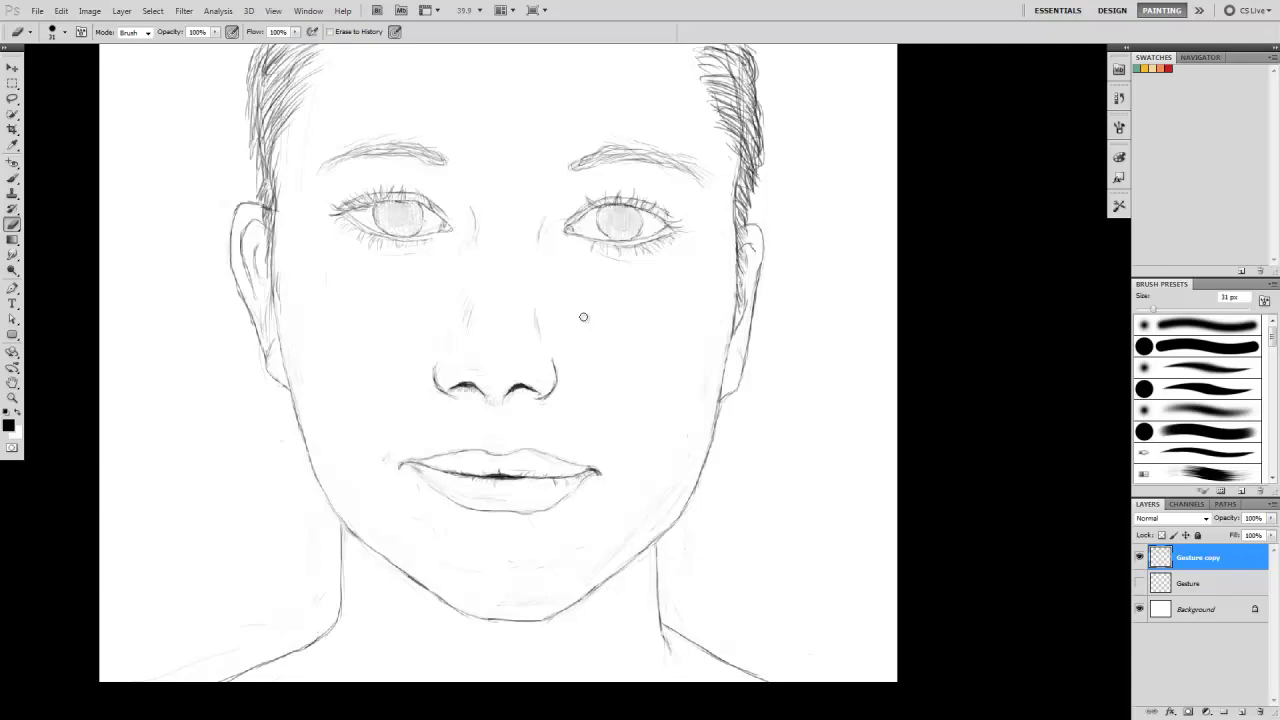
key("b")
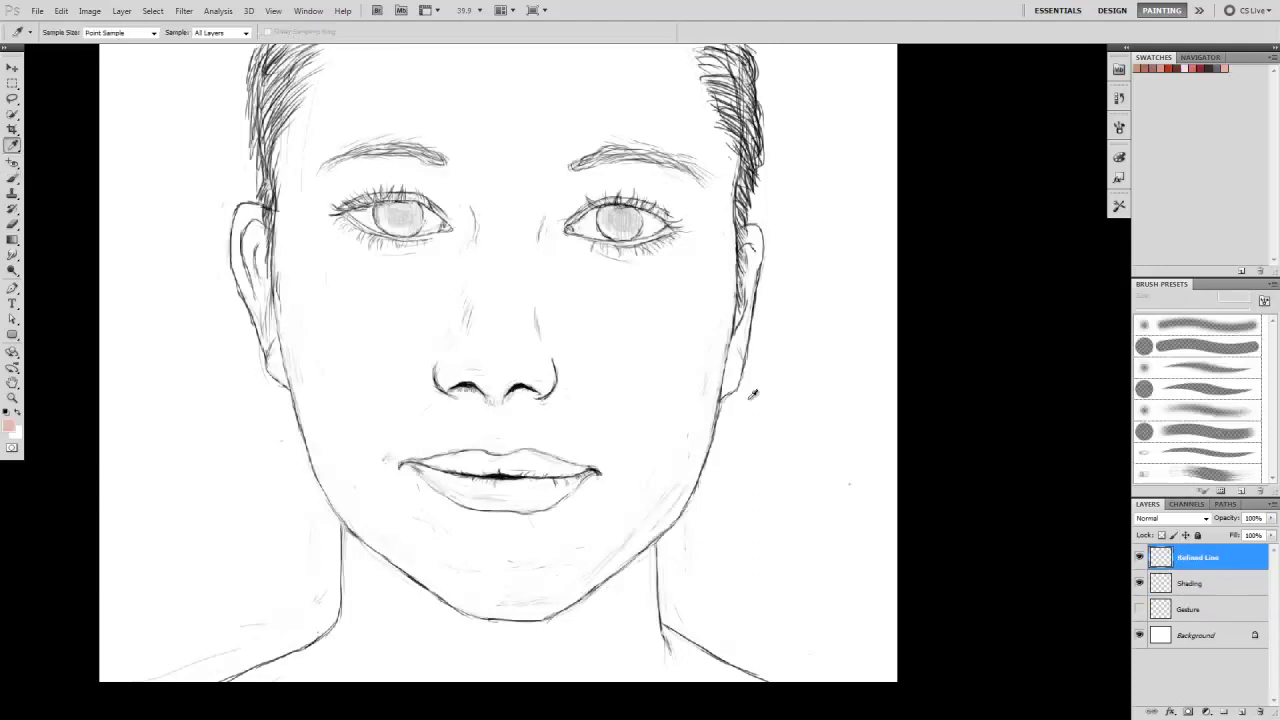
Add a new layer named Swatches and set the gradient's end stops, making the left one brown.
key("ctrl+shift+alt+n")
double_click(1180, 557)
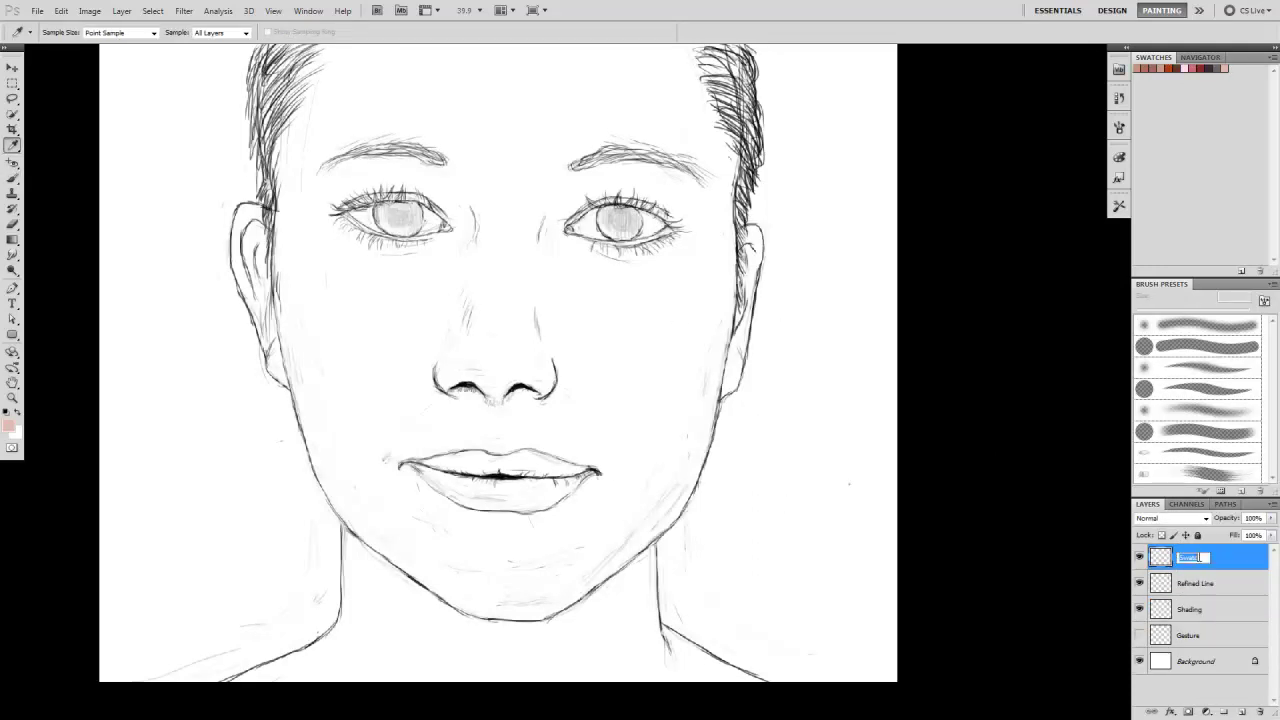
key("g")
left_click(65, 32)
double_click(301, 325)
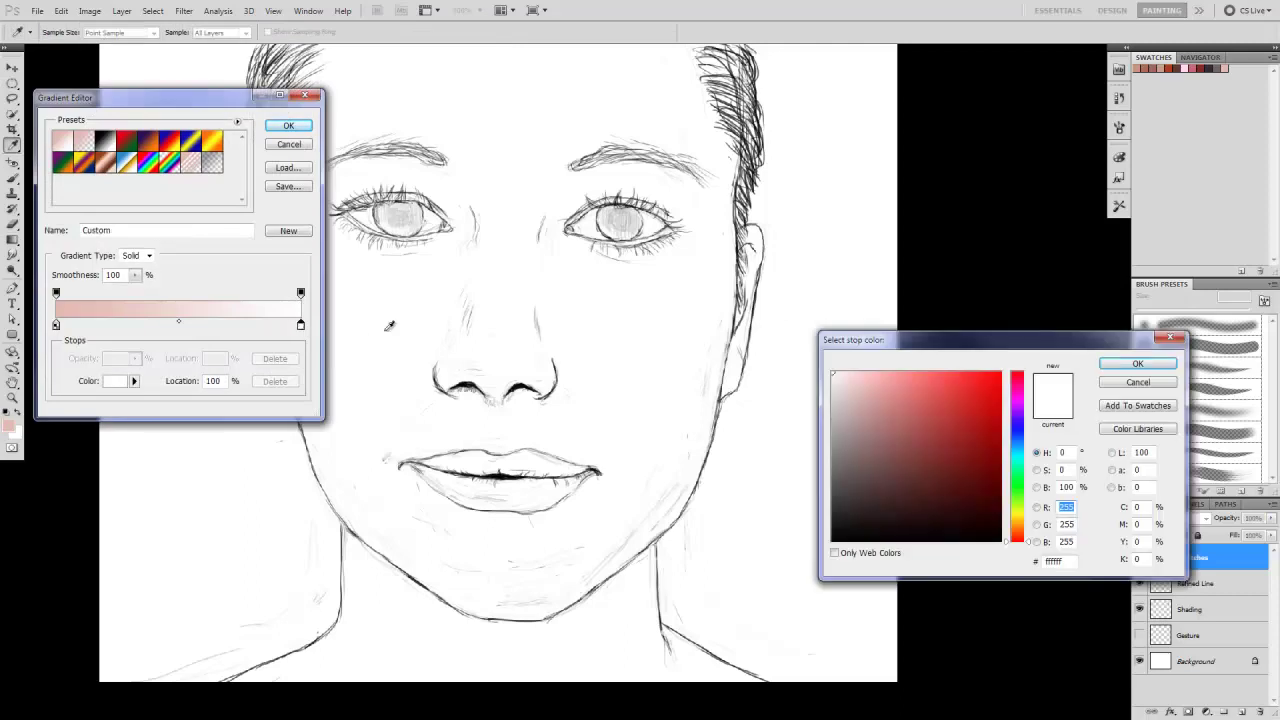
key("Return")
left_click(56, 325)
double_click(56, 325)
key("Return")
Add several intermediate colour stops to the skin-tone gradient.
left_click(82, 325)
double_click(82, 325)
key("Return")
left_click(274, 325)
double_click(129, 325)
left_click(894, 420)
key("Return")
double_click(179, 325)
key("Return")
left_click(244, 325)
Reposition the stops and recolour the right stop to finish the brown-to-salmon gradient.
left_click_drag(244, 325, 225, 325)
left_click_drag(274, 325, 266, 325)
left_click_drag(82, 325, 127, 325)
left_click(179, 325)
left_click(288, 125)
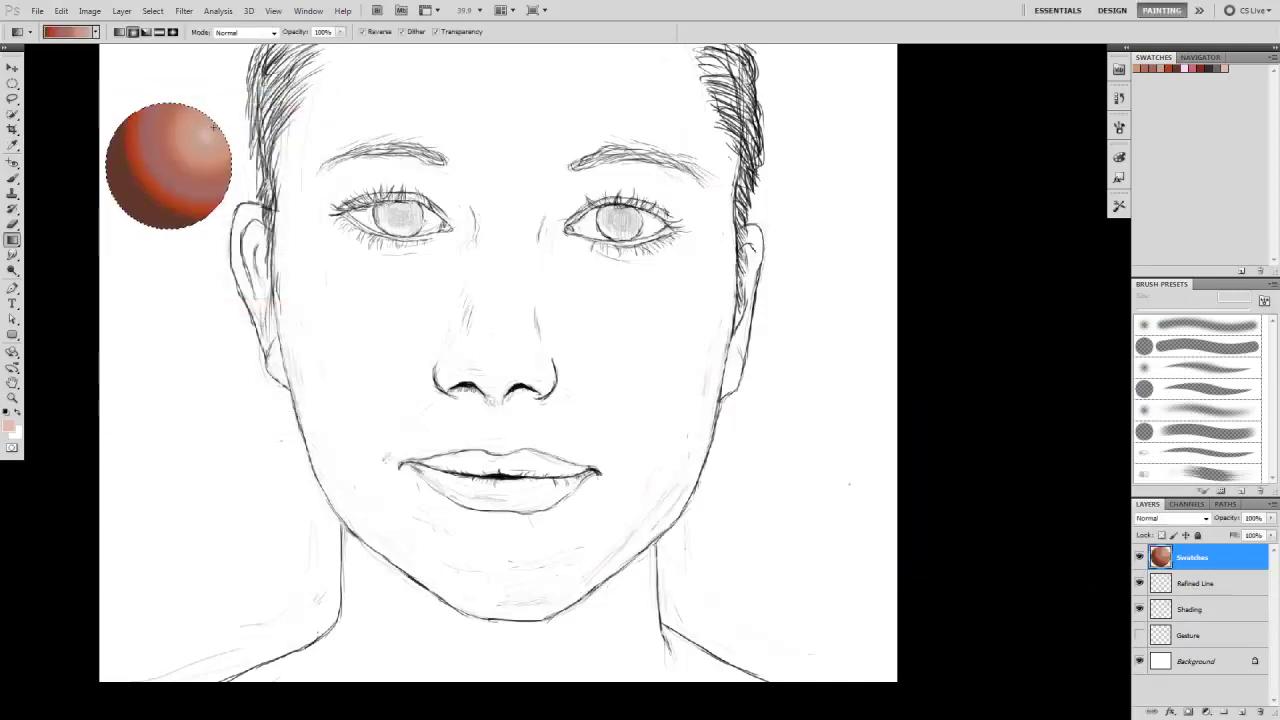
double_click(300, 325)
left_click(1138, 369)
left_click(288, 125)
Fill the first circle with a radial brown sphere with a centred highlight.
left_click_drag(212, 129, 130, 215)
left_click_drag(178, 151, 125, 215)
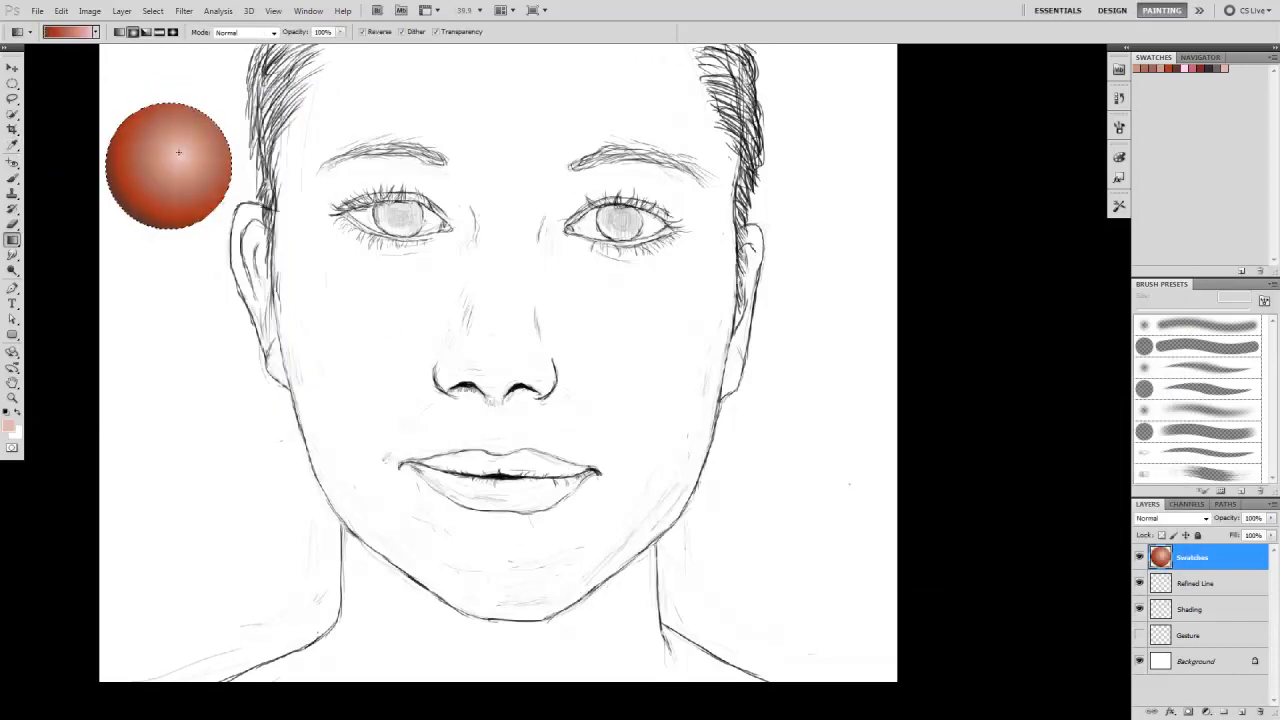
left_click_drag(190, 149, 107, 178)
left_click_drag(171, 152, 125, 215)
Marquee a circle below and fill it with a pink radial gradient sphere.
key("m")
left_click_drag(168, 165, 162, 313)
left_click(12, 239)
left_click(75, 32)
left_click(445, 309)
left_click(391, 365)
left_click(951, 451)
left_click(1160, 345)
left_click(566, 109)
left_click_drag(166, 294, 110, 360)
Marquee a lower circle and fill it with a dark grey radial gradient sphere.
key("m")
left_click_drag(163, 321, 163, 466)
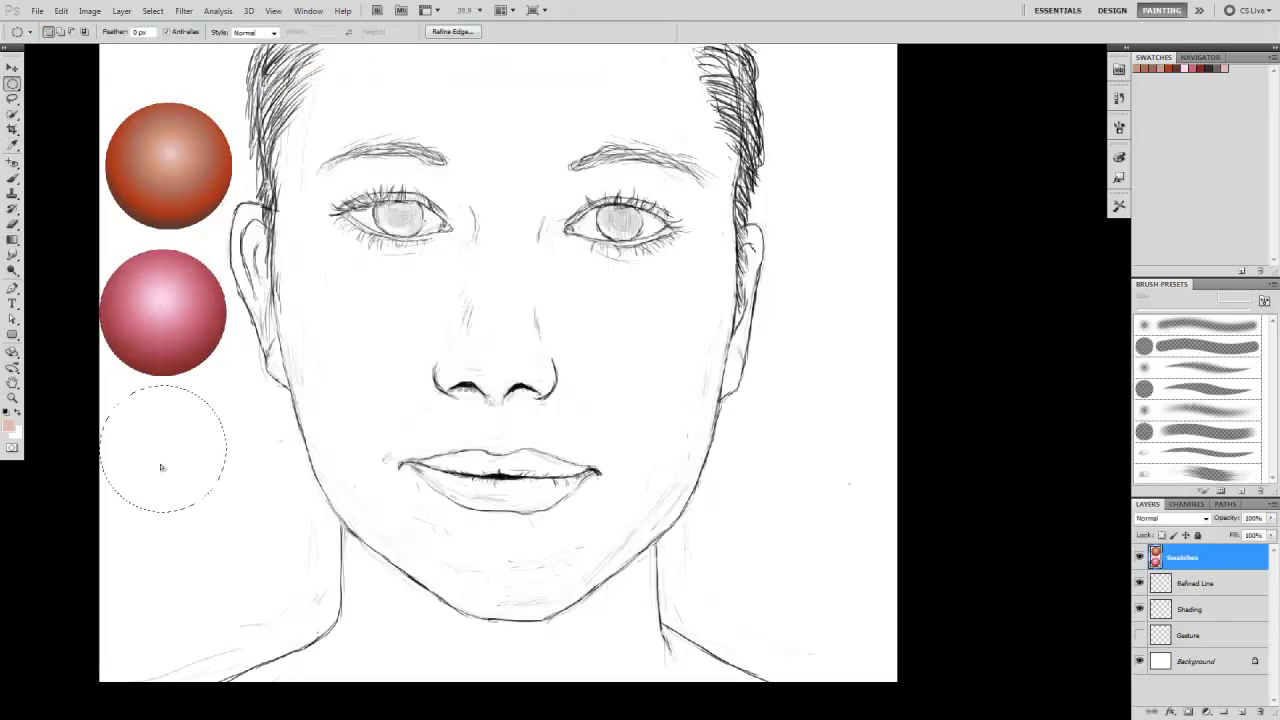
key("g")
left_click(75, 32)
left_click(391, 365)
left_click(337, 312)
left_click_drag(445, 309, 466, 309)
left_click(391, 365)
left_click(1160, 345)
left_click(566, 109)
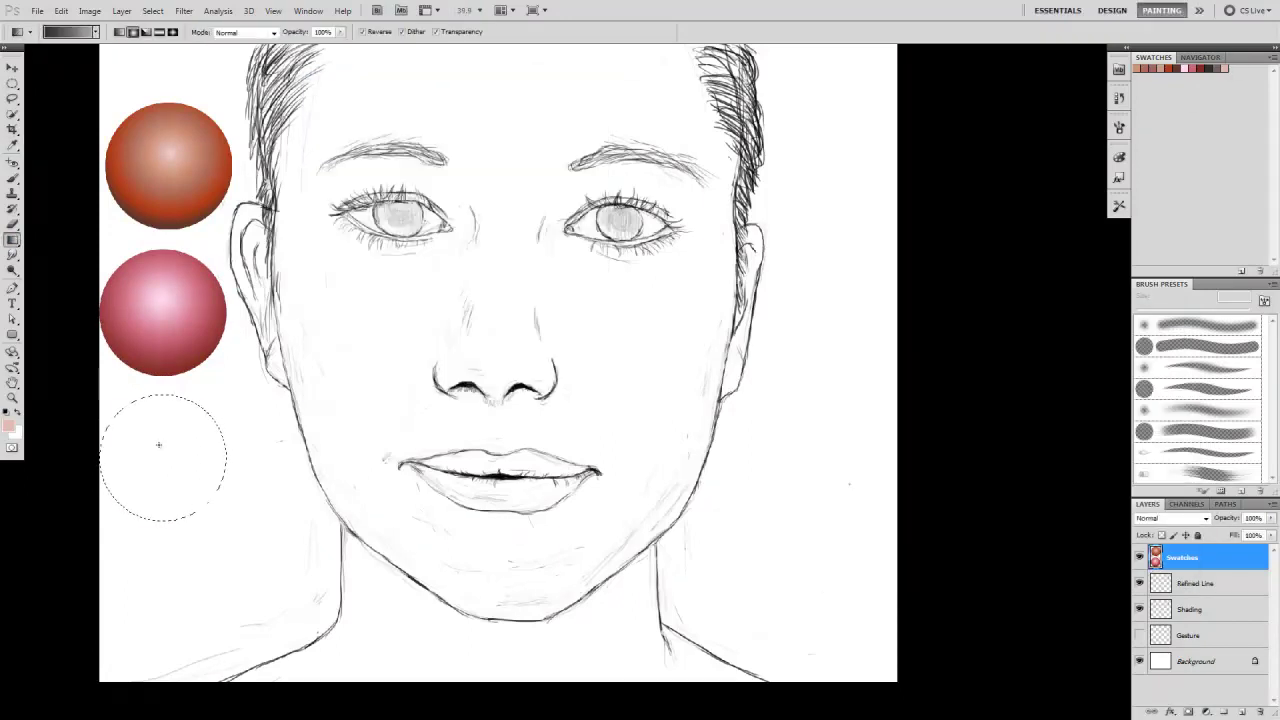
left_click_drag(163, 440, 110, 505)
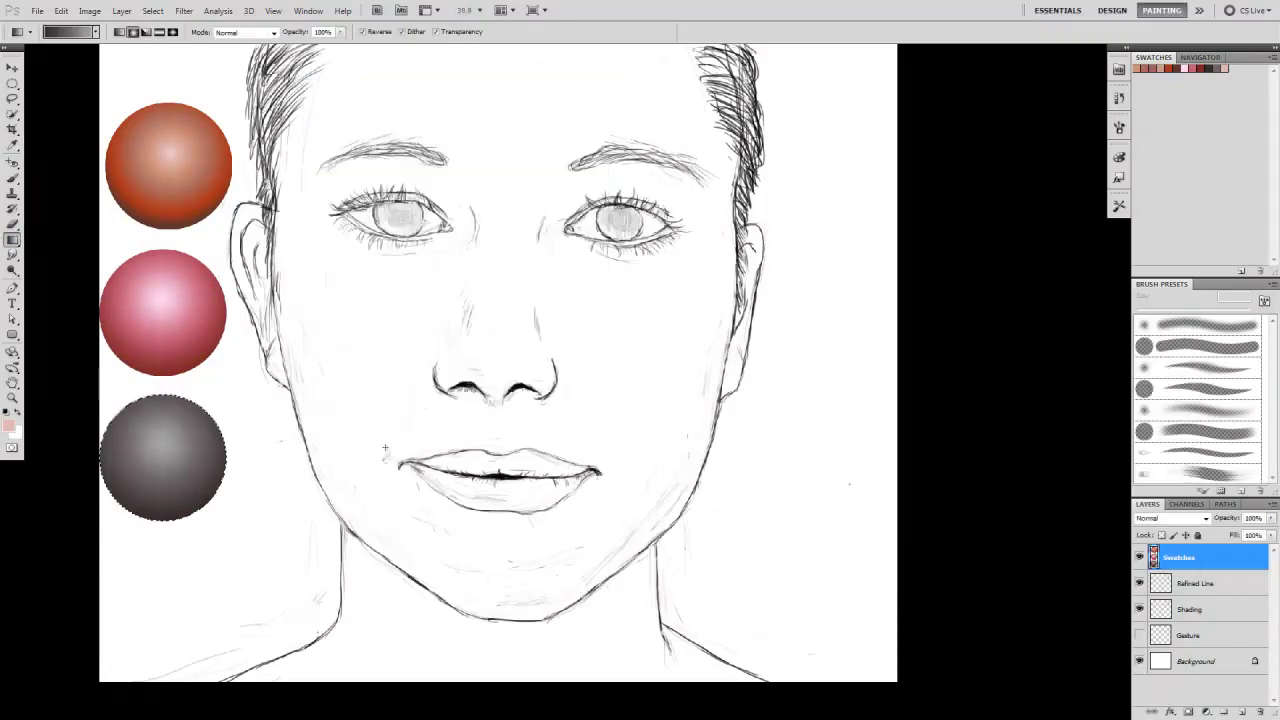
left_click(1190, 609)
With a 90 px brush, paint salmon skin over the forehead, nose and cheeks.
key("b")
right_click(530, 331)
type("90")
key("Return")
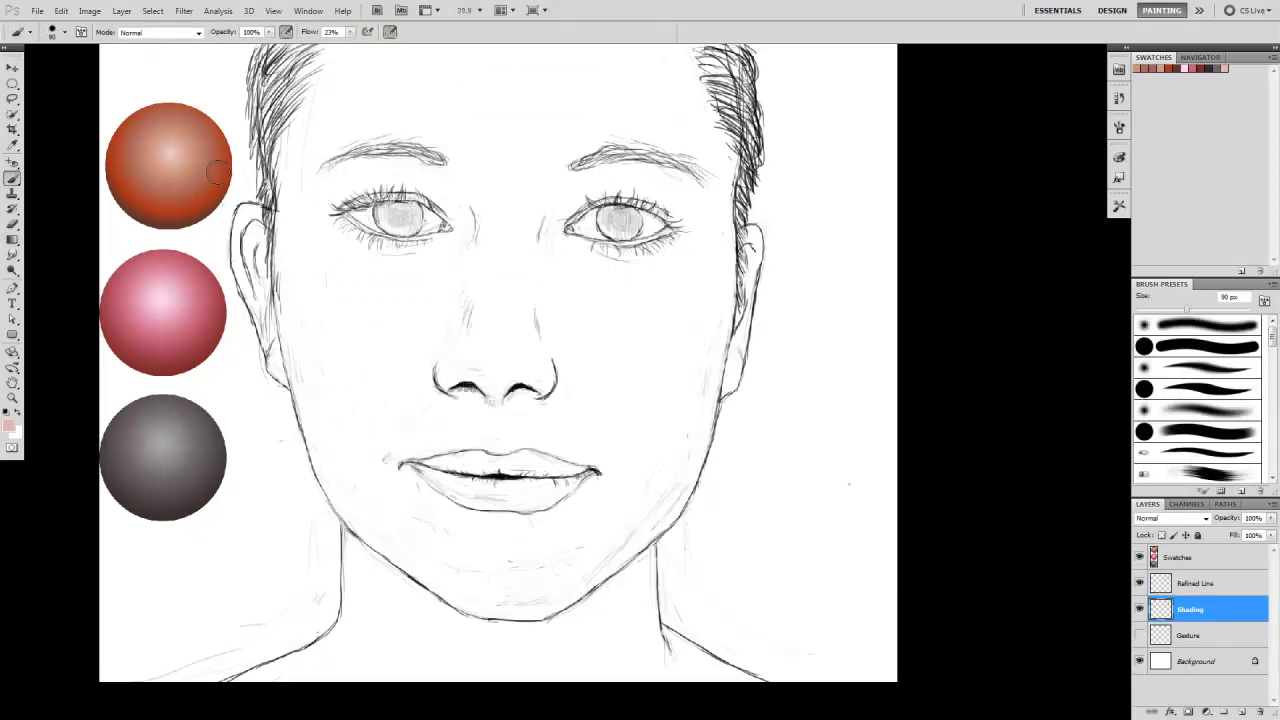
mouse_move(560, 250)
left_mouse_down()
mouse_move(571, 274)
mouse_move(400, 189)
mouse_move(390, 133)
mouse_move(277, 166)
mouse_move(423, 63)
mouse_move(529, 177)
mouse_move(665, 205)
mouse_move(571, 71)
mouse_move(666, 91)
mouse_move(725, 132)
mouse_move(714, 371)
left_mouse_up()
mouse_move(250, 215)
left_mouse_down()
mouse_move(280, 360)
mouse_move(443, 294)
mouse_move(443, 241)
mouse_move(371, 337)
mouse_move(346, 506)
mouse_move(352, 565)
mouse_move(383, 543)
mouse_move(543, 686)
mouse_move(727, 677)
mouse_move(666, 506)
mouse_move(429, 509)
mouse_move(510, 330)
mouse_move(276, 262)
mouse_move(443, 551)
mouse_move(637, 326)
mouse_move(546, 323)
mouse_move(335, 484)
mouse_move(560, 282)
mouse_move(371, 175)
mouse_move(728, 100)
mouse_move(430, 198)
left_mouse_up()
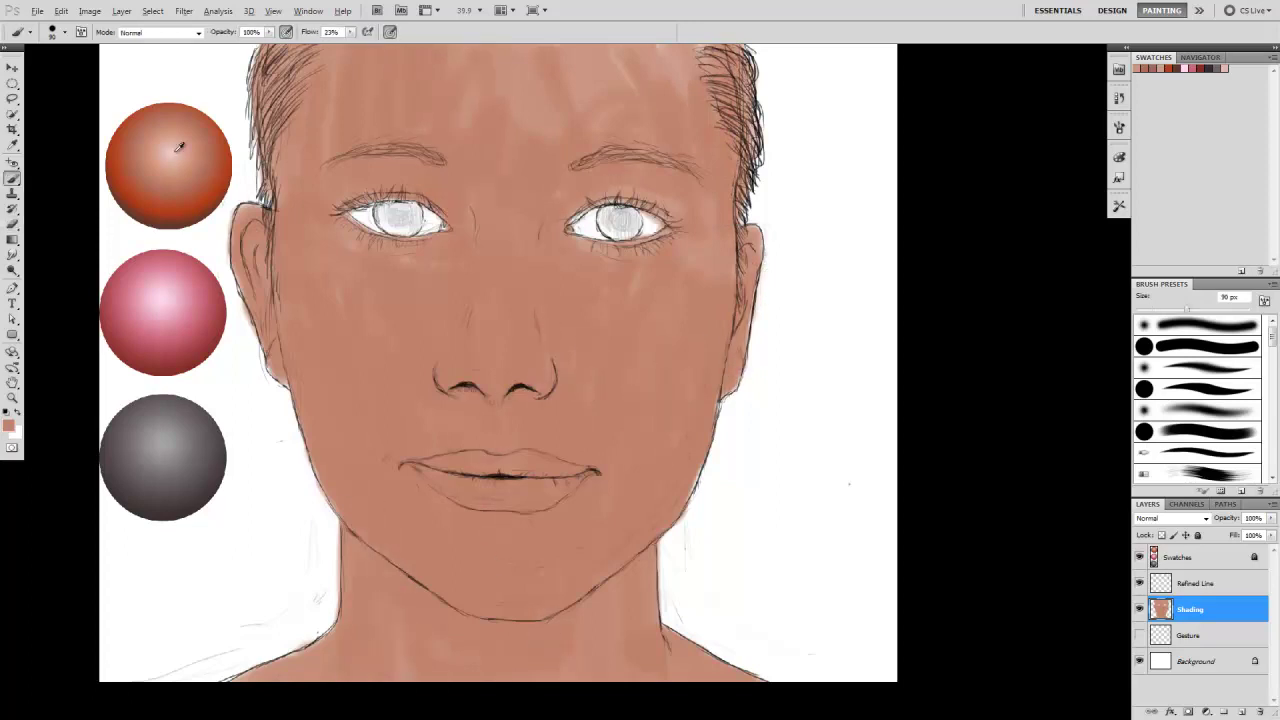
Add pink highlights across cheeks, nose bridge, brow, forehead, chin and jaw.
mouse_move(365, 335)
left_mouse_down()
mouse_move(414, 429)
mouse_move(584, 443)
mouse_move(640, 363)
mouse_move(625, 298)
left_mouse_up()
mouse_move(495, 388)
left_mouse_down()
mouse_move(488, 352)
mouse_move(533, 385)
left_mouse_up()
mouse_move(472, 319)
left_mouse_down()
mouse_move(485, 250)
mouse_move(540, 360)
left_mouse_up()
mouse_move(320, 185)
left_mouse_down()
mouse_move(410, 160)
mouse_move(500, 245)
mouse_move(470, 280)
left_mouse_up()
mouse_move(295, 220)
left_mouse_down()
mouse_move(329, 486)
mouse_move(457, 551)
mouse_move(600, 570)
left_mouse_up()
left_click_drag(428, 503, 466, 543)
mouse_move(600, 540)
left_mouse_down()
mouse_move(711, 363)
mouse_move(610, 260)
left_mouse_up()
mouse_move(720, 400)
left_mouse_down()
mouse_move(720, 147)
mouse_move(697, 120)
mouse_move(703, 177)
mouse_move(514, 246)
left_mouse_up()
mouse_move(361, 260)
left_mouse_down()
mouse_move(323, 149)
mouse_move(374, 143)
mouse_move(457, 257)
mouse_move(386, 278)
mouse_move(343, 551)
mouse_move(346, 660)
mouse_move(600, 620)
mouse_move(616, 594)
mouse_move(620, 506)
left_mouse_up()
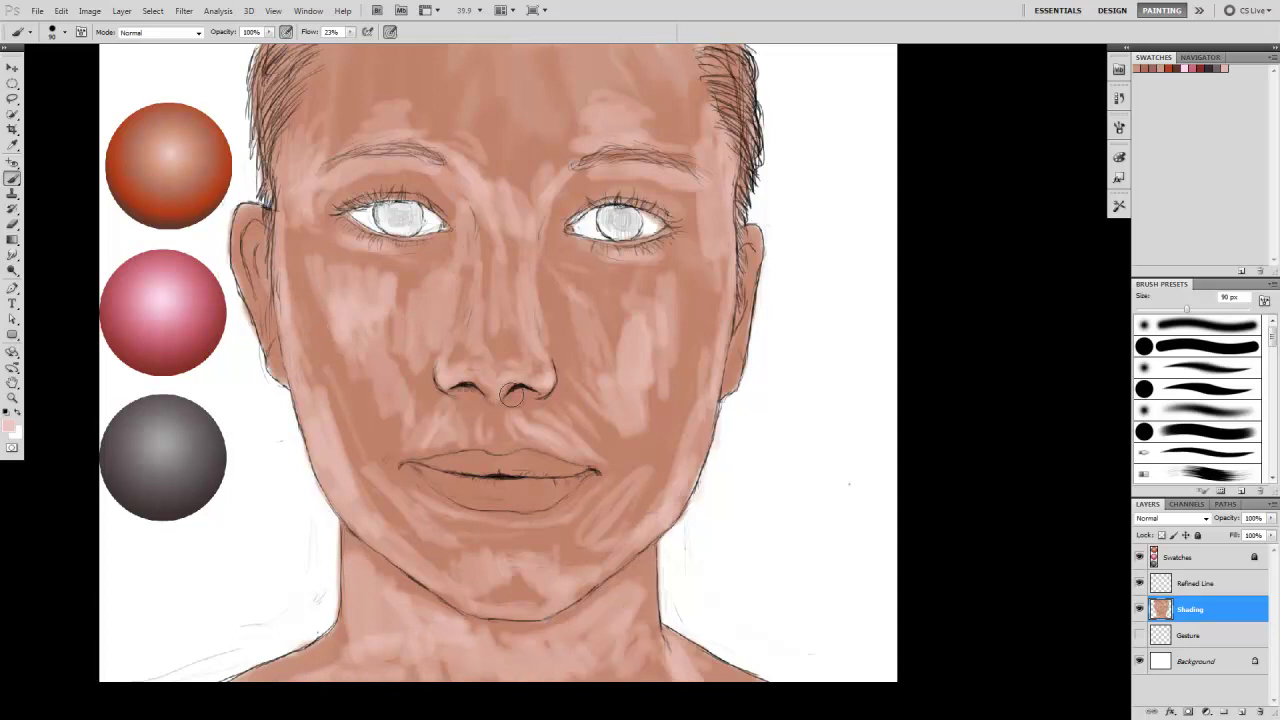
mouse_move(410, 450)
left_mouse_down()
mouse_move(429, 280)
mouse_move(600, 314)
mouse_move(580, 286)
mouse_move(718, 266)
left_mouse_up()
At 42 px, shade the ear and both eyelids with a darker orange-red.
left_click(222, 182, "alt")
right_click(300, 262)
mouse_move(345, 286)
left_mouse_down()
mouse_move(320, 286)
mouse_move(252, 231)
left_mouse_up()
key("Return")
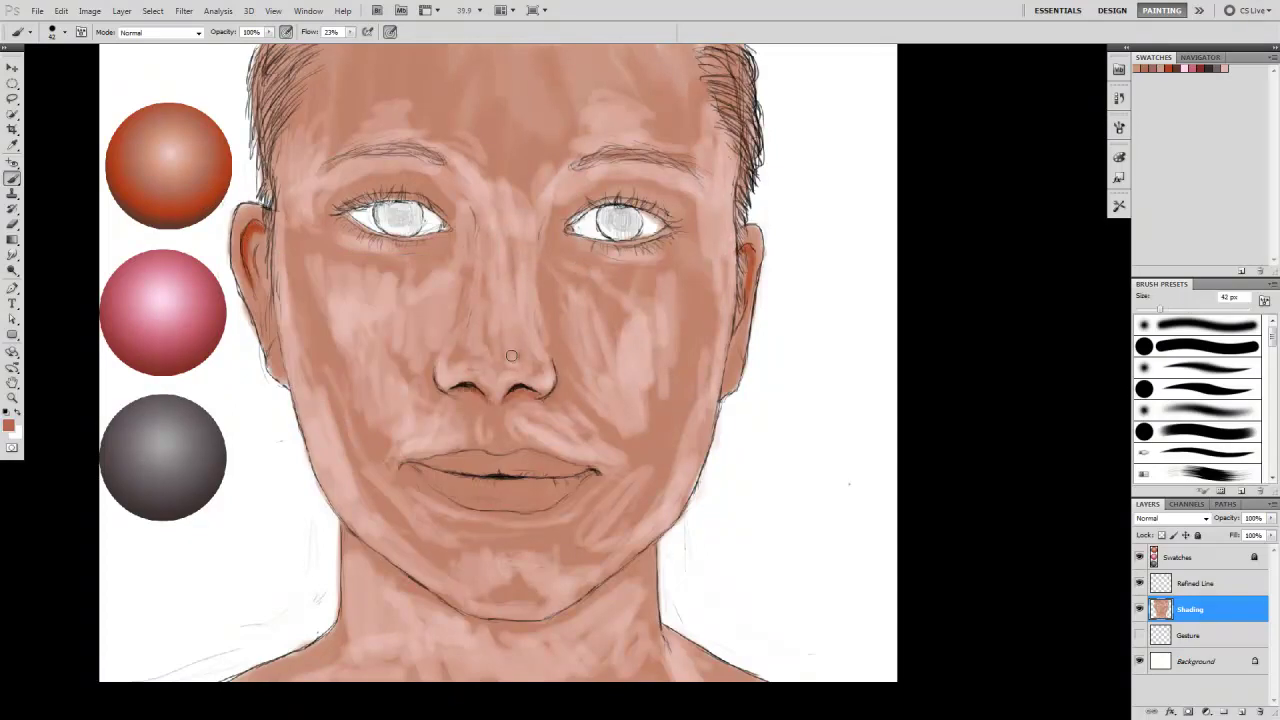
mouse_move(329, 209)
left_mouse_down()
mouse_move(432, 190)
mouse_move(468, 254)
left_mouse_up()
left_click_drag(556, 218, 676, 198)
mouse_move(572, 240)
left_mouse_down()
mouse_move(660, 279)
mouse_move(540, 244)
left_mouse_up()
Shade beside the nostrils and paint both irises dark grey.
left_click_drag(574, 332, 585, 370)
left_click_drag(432, 305, 418, 372)
left_click_drag(556, 322, 592, 372)
left_click_drag(516, 352, 476, 331)
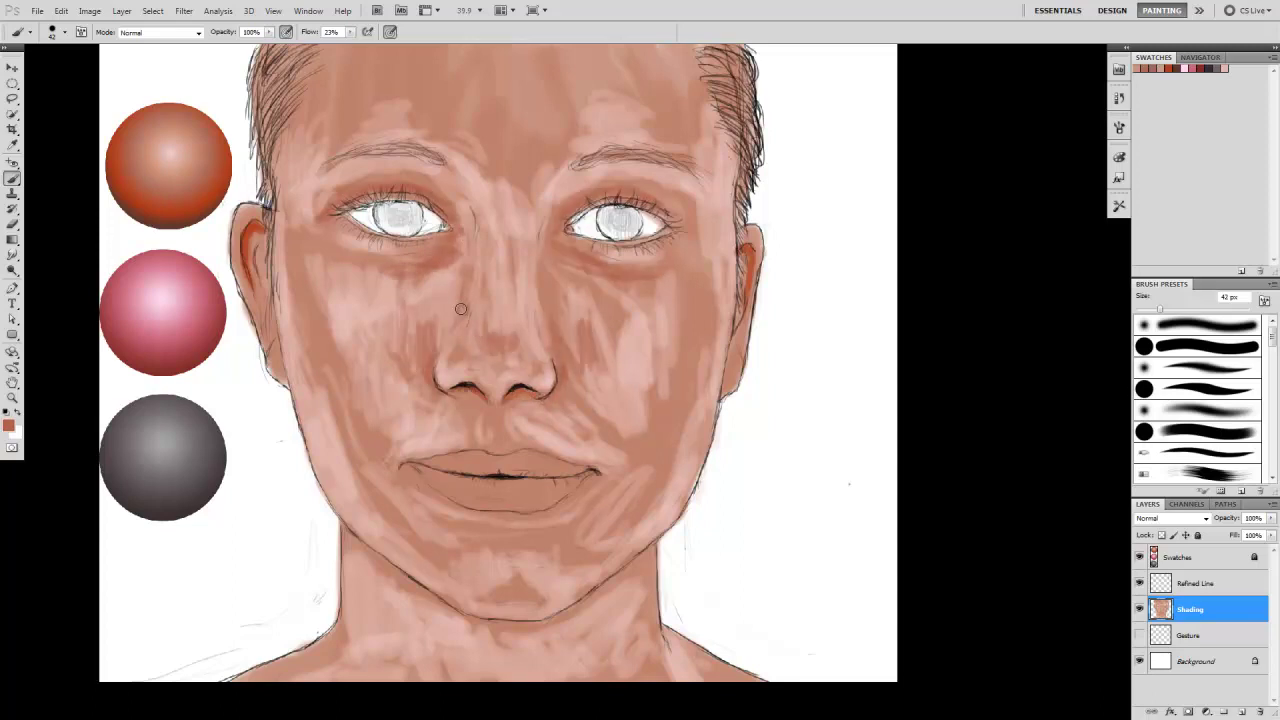
left_click_drag(390, 225, 405, 222)
left_click_drag(605, 215, 623, 218)
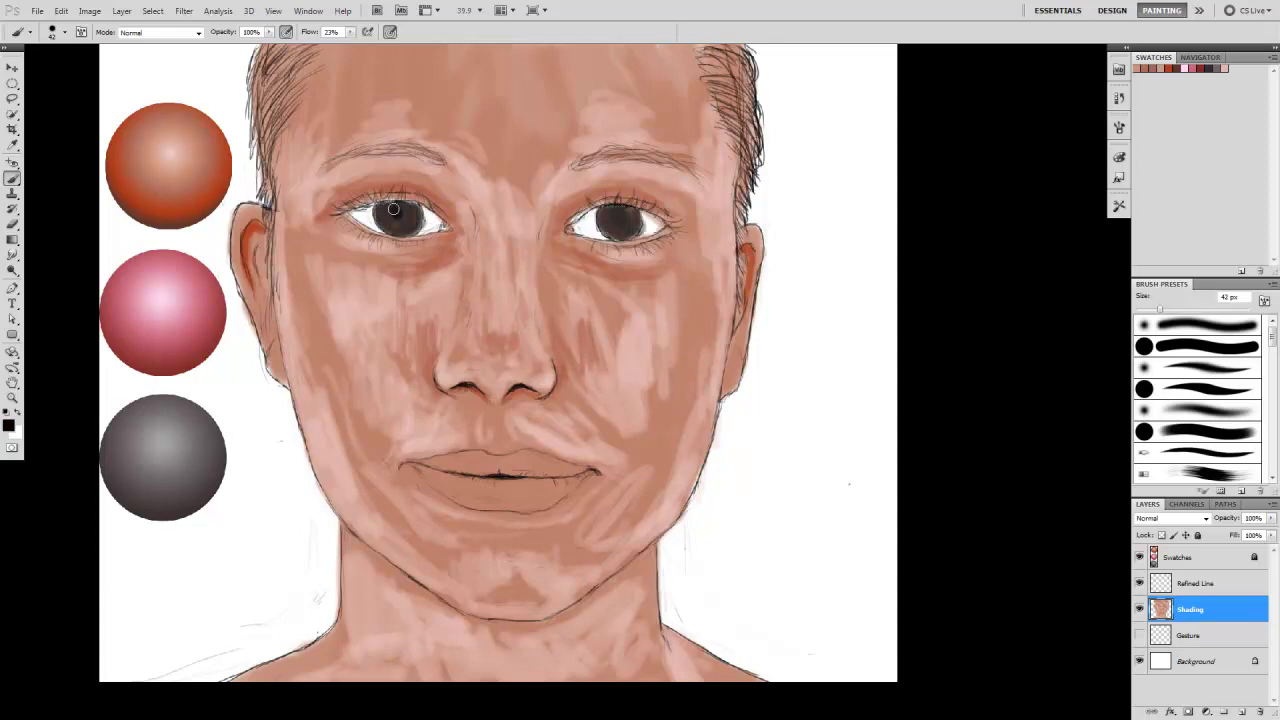
Paint both lips pink with a smaller brush, then lay light skin strokes sampled from the orange sphere.
key("bracketleft")
key("bracketleft")
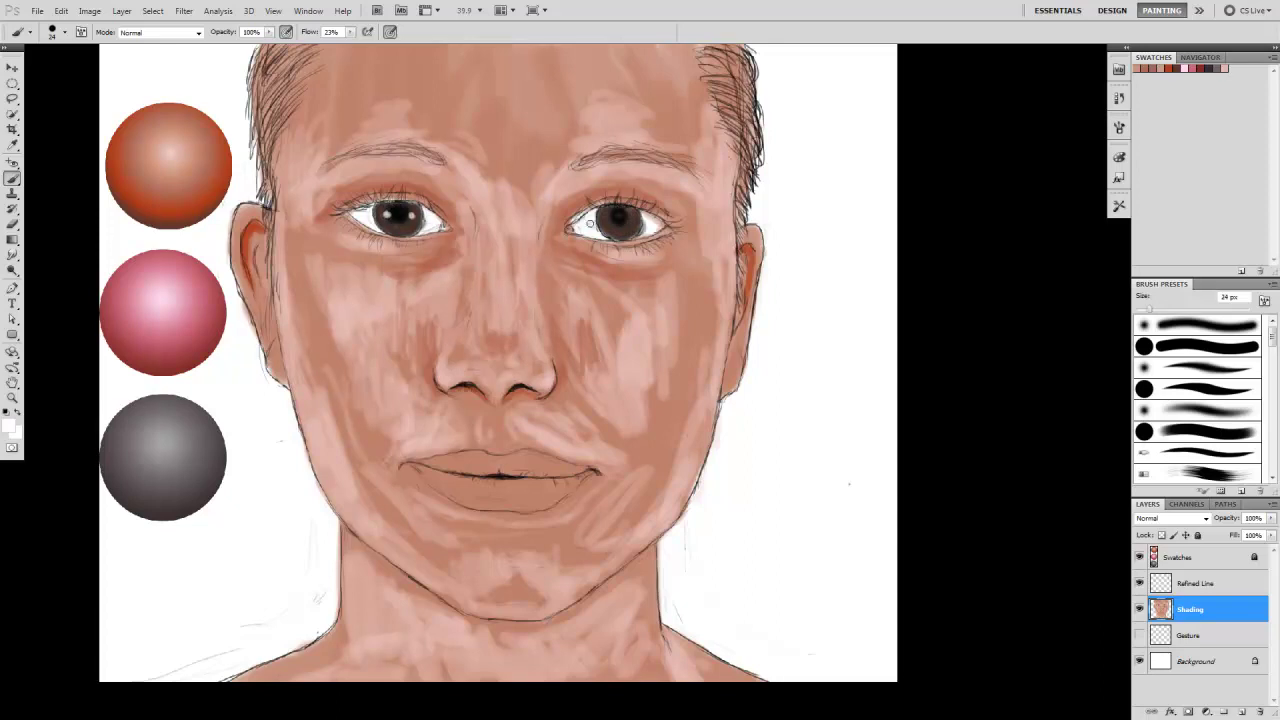
mouse_move(421, 466)
left_mouse_down()
mouse_move(560, 495)
mouse_move(484, 455)
left_mouse_up()
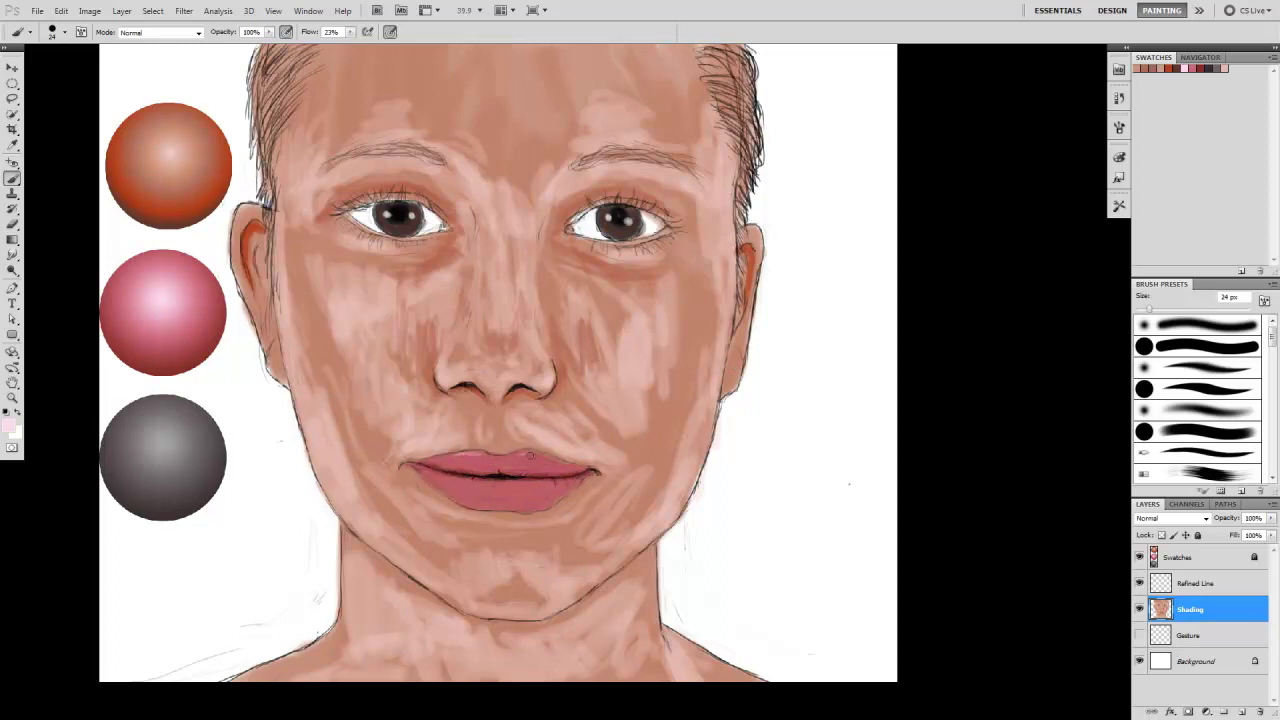
left_click(192, 162, "alt")
mouse_move(371, 57)
left_mouse_down()
mouse_move(629, 109)
mouse_move(331, 357)
mouse_move(654, 498)
mouse_move(300, 216)
mouse_move(698, 337)
left_mouse_up()
Switch to the Mixer Brush at 82 px.
right_click(12, 178)
left_click(70, 220)
right_click(455, 216)
left_click_drag(500, 247, 491, 247)
key("Return")
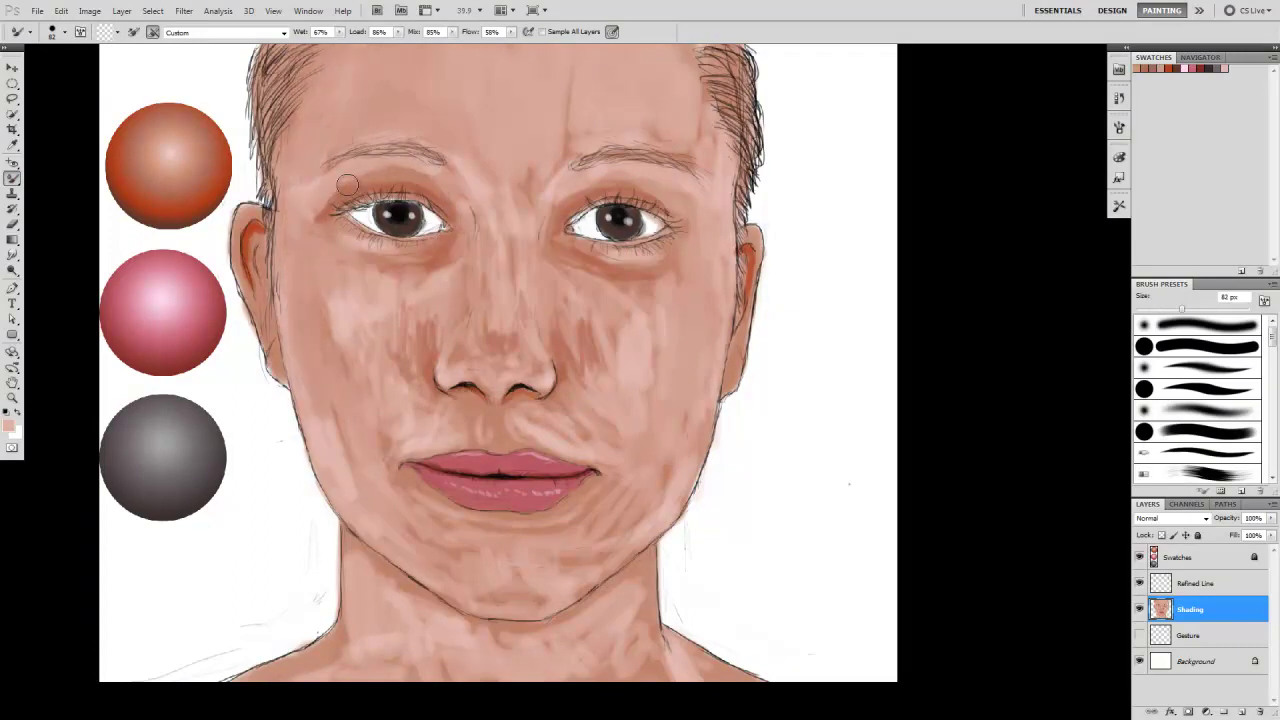
Blend the forehead and nose-bridge tones, then set Mixer Brush Load 73% and Flow 36%.
left_click_drag(414, 129, 549, 181)
mouse_move(674, 126)
left_mouse_down()
mouse_move(700, 40)
mouse_move(560, 194)
mouse_move(534, 254)
mouse_move(452, 246)
mouse_move(351, 337)
mouse_move(371, 417)
left_mouse_up()
right_click(371, 417)
key("Escape")
left_click_drag(371, 33, 358, 33)
left_click_drag(478, 33, 456, 33)
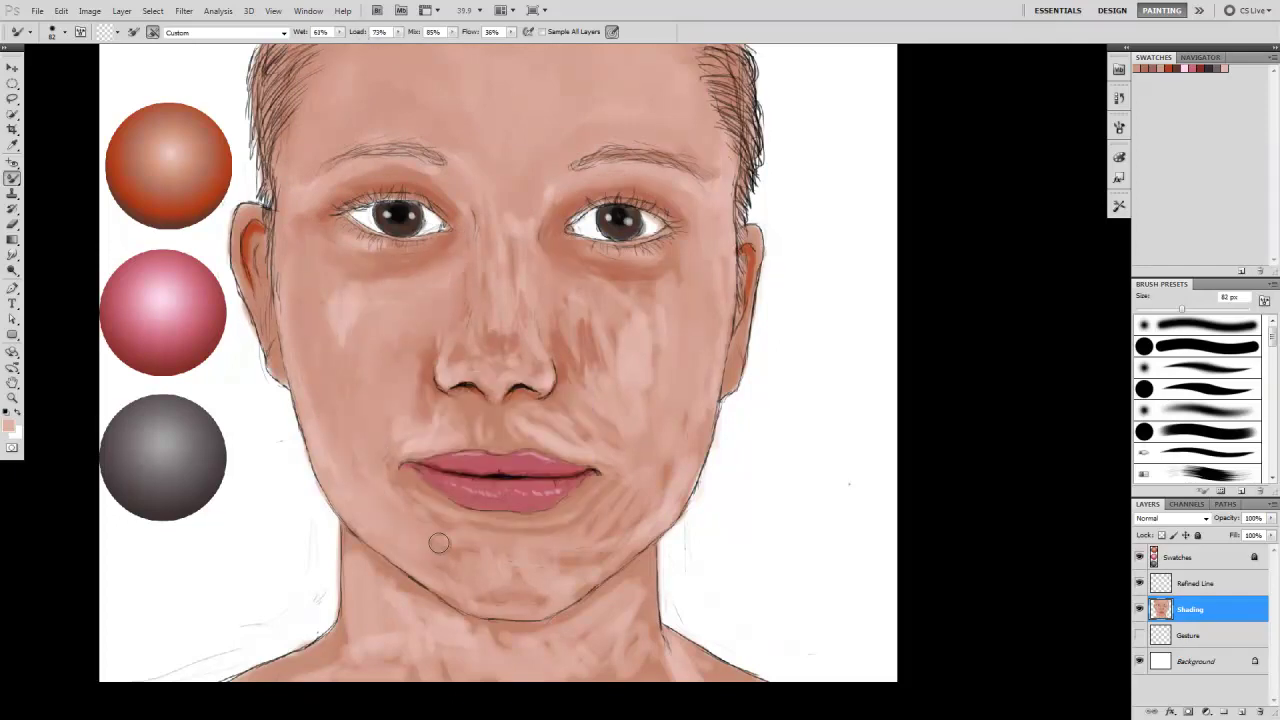
Smooth the skin above the lip, along the neck and by the left eyebrow.
mouse_move(428, 426)
left_mouse_down()
mouse_move(500, 423)
mouse_move(505, 440)
mouse_move(466, 277)
mouse_move(561, 168)
mouse_move(471, 286)
mouse_move(340, 320)
mouse_move(594, 384)
mouse_move(623, 251)
mouse_move(691, 337)
mouse_move(666, 360)
mouse_move(608, 551)
mouse_move(475, 520)
left_mouse_up()
mouse_move(426, 612)
left_mouse_down()
mouse_move(330, 650)
mouse_move(457, 629)
mouse_move(583, 634)
mouse_move(672, 698)
left_mouse_up()
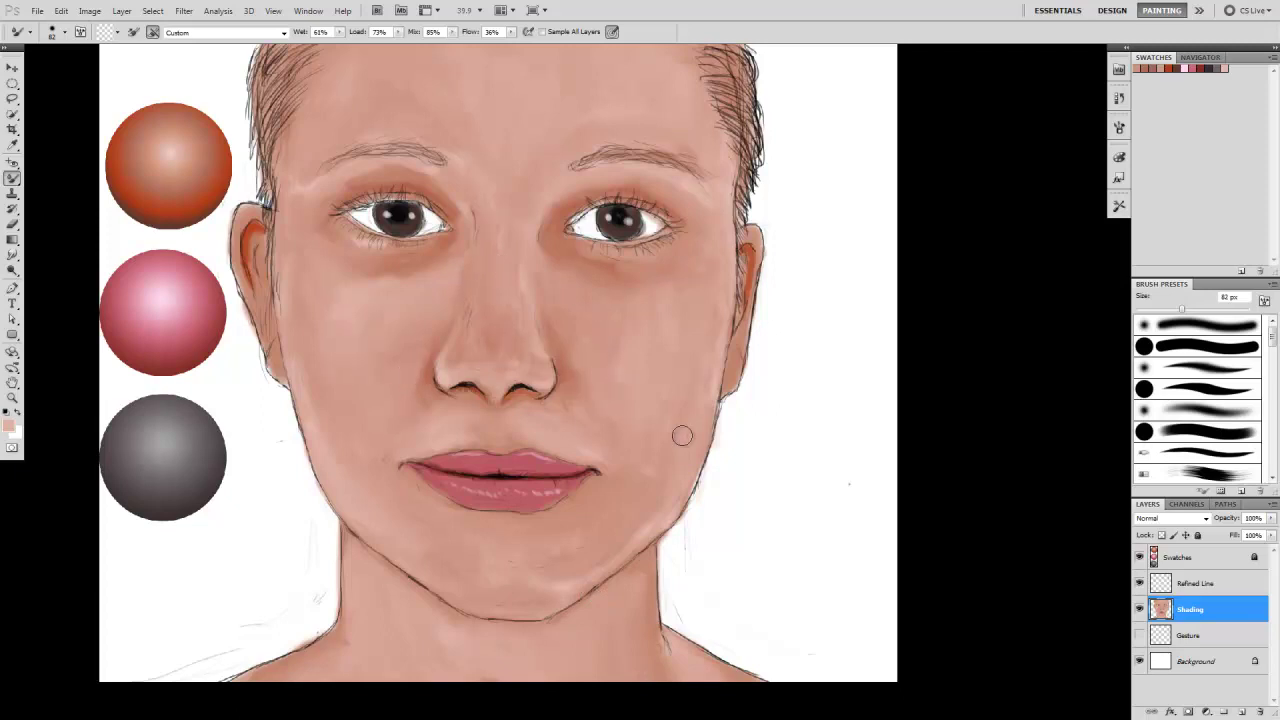
left_click_drag(316, 188, 419, 166)
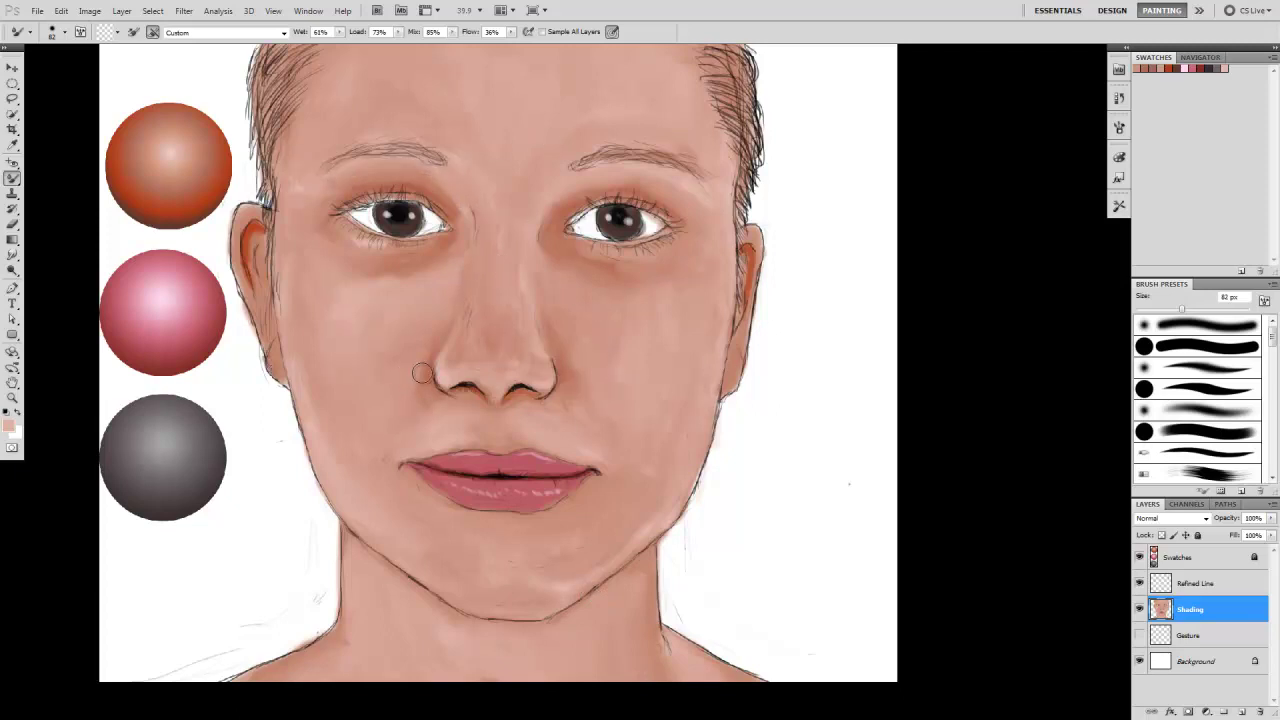
Duplicate Refined Line, merge the copy with Shading and hide the original Refined Line.
left_click(1195, 583)
key("ctrl+j")
left_click(1209, 628, "shift")
key("ctrl+e")
left_click(1139, 583)
right_click(470, 266)
left_click_drag(1272, 330, 1272, 452)
Set a 25 px brush and darken and smooth the right jawline edge.
scroll(1220, 392, "up", 5)
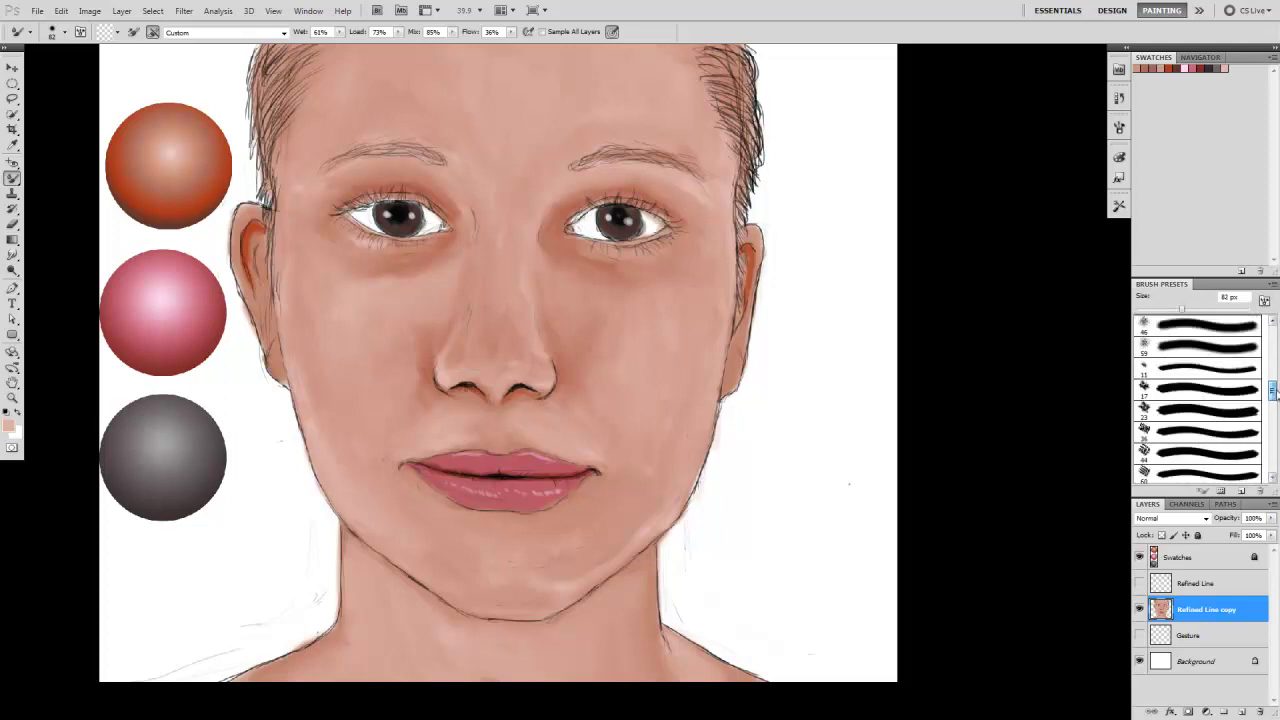
left_click(1205, 345)
key("F5")
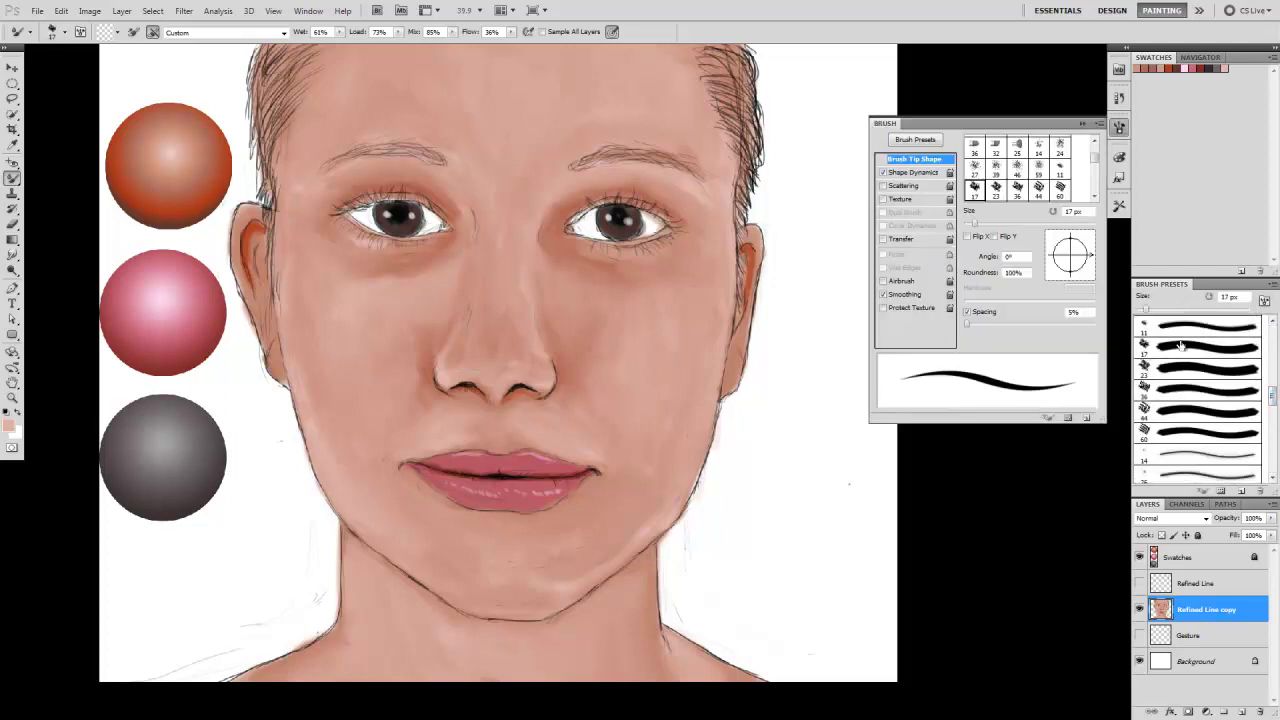
key("F5")
right_click(462, 336)
left_click_drag(480, 368, 490, 368)
key("Return")
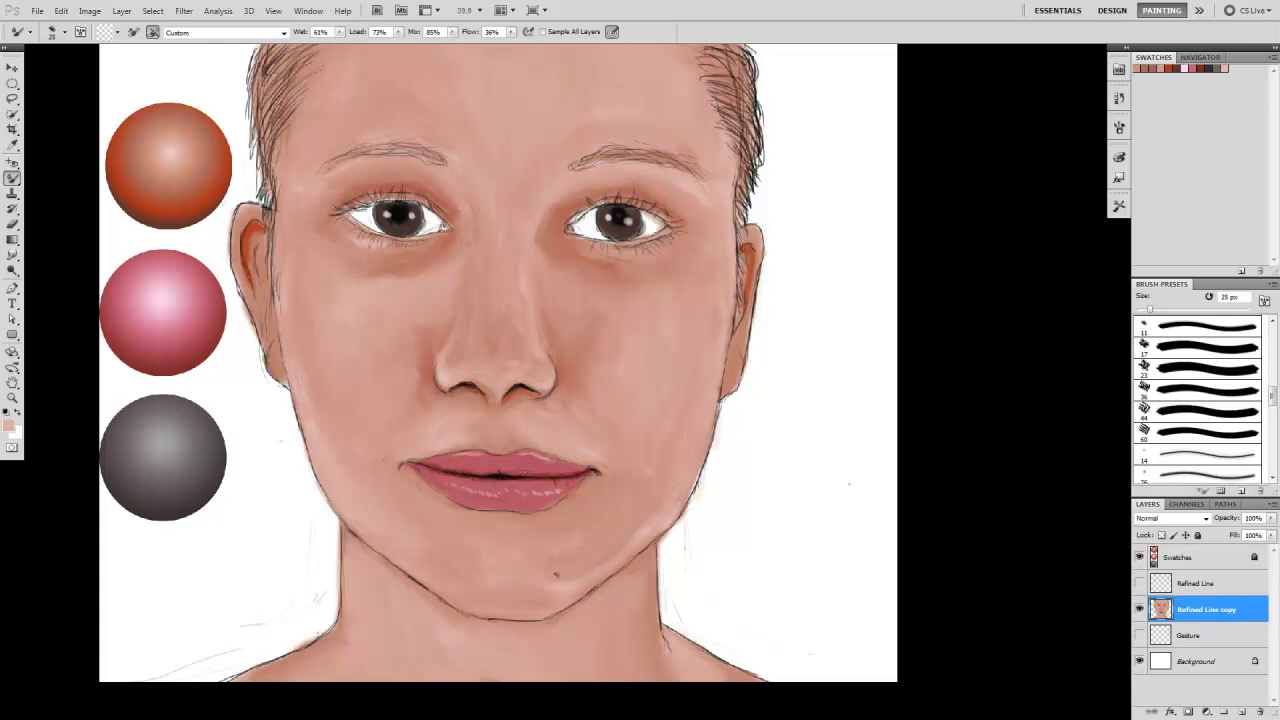
left_click_drag(700, 470, 672, 520)
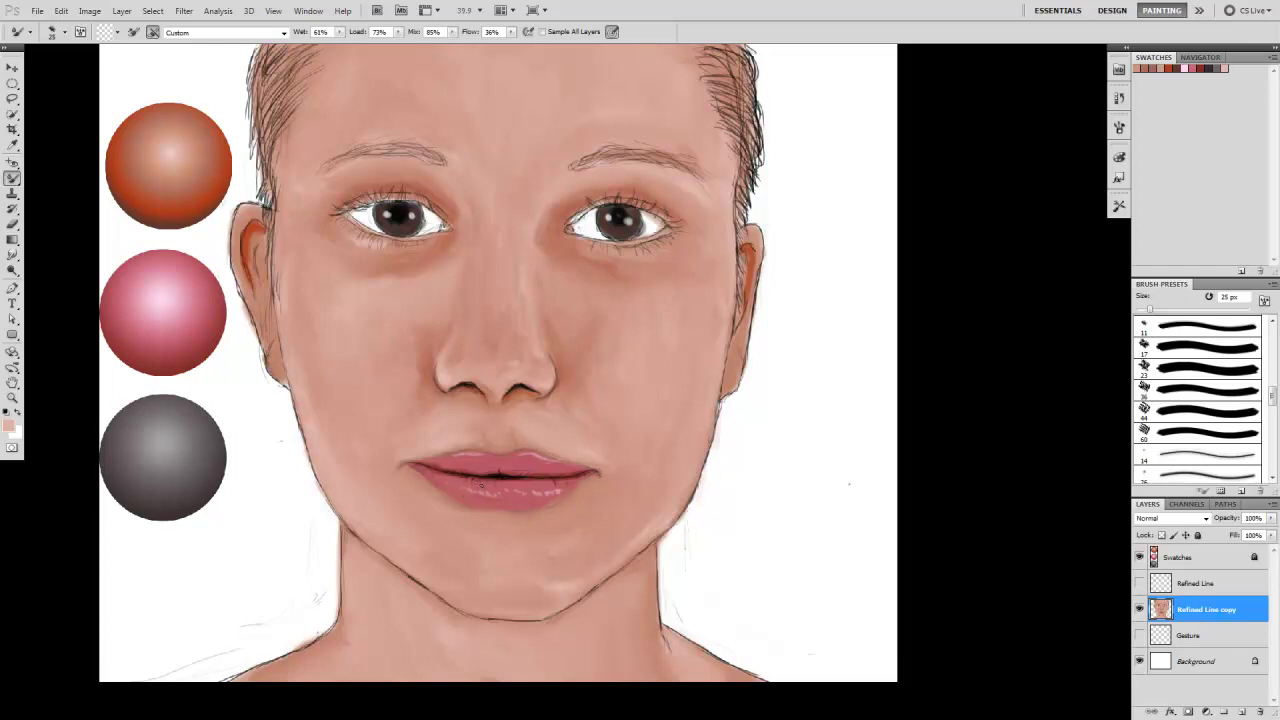
Set Wet 78% and Load 58%, softly blend the lips, and darken both face edges and ears.
type("78")
key("Tab")
type("58")
key("Tab")
left_click_drag(538, 476, 459, 472)
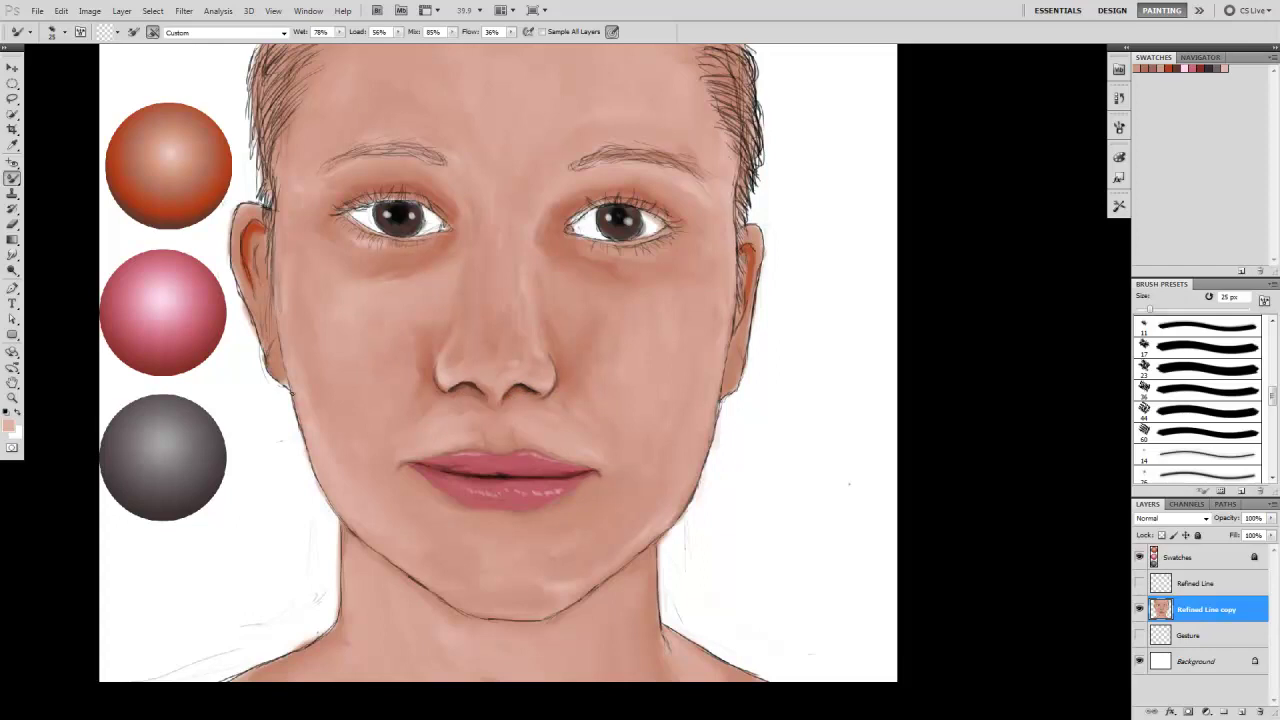
mouse_move(256, 338)
left_mouse_down()
mouse_move(238, 265)
mouse_move(251, 208)
left_mouse_up()
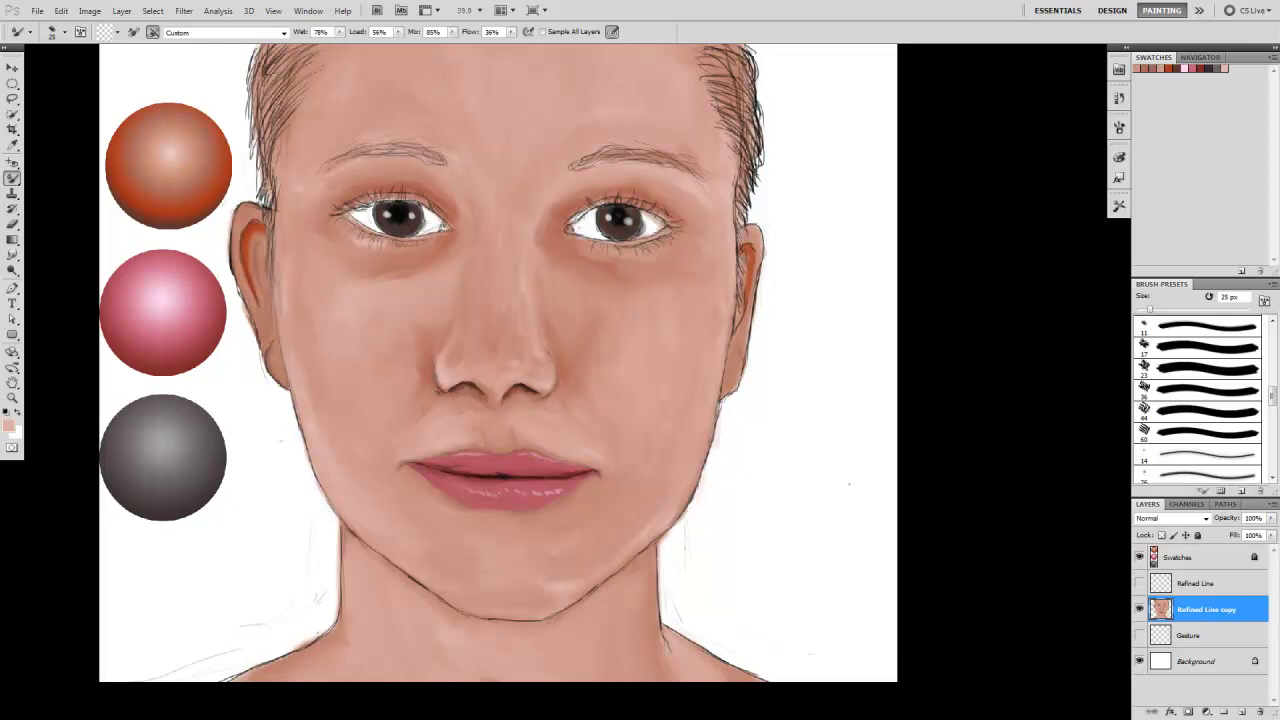
mouse_move(752, 228)
left_mouse_down()
mouse_move(760, 296)
mouse_move(748, 345)
mouse_move(726, 338)
left_mouse_up()
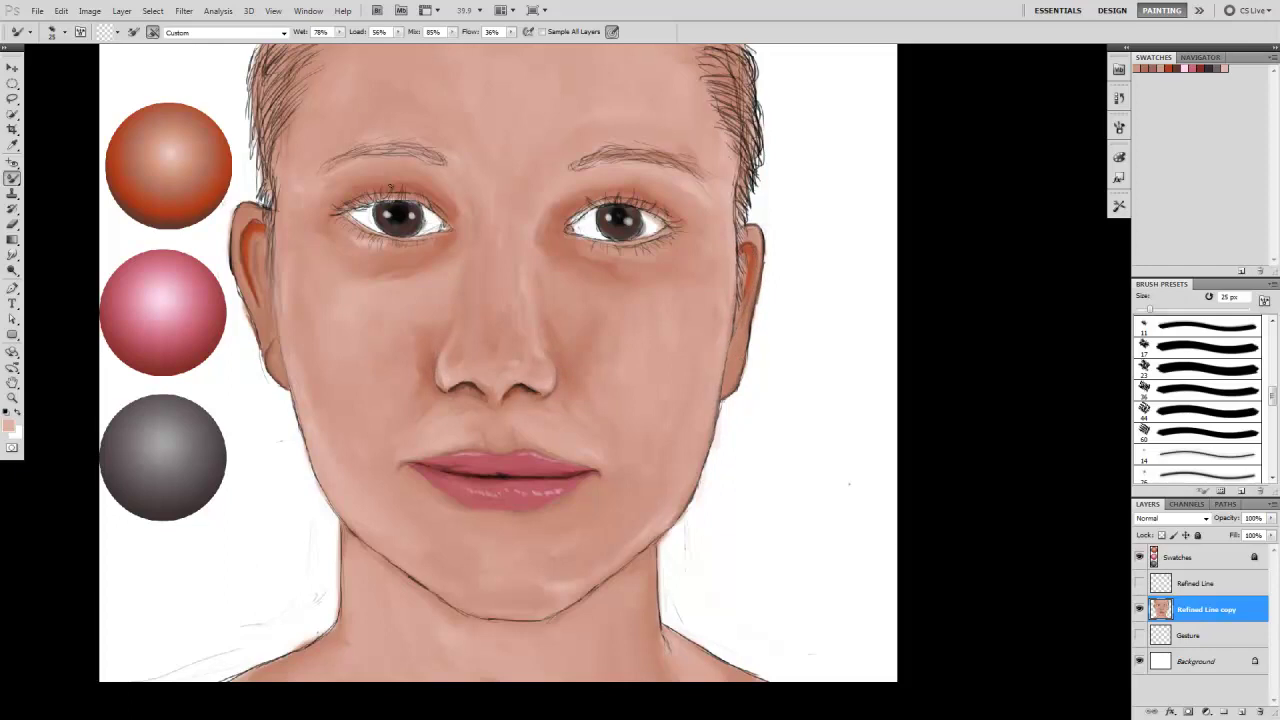
key("ctrl+plus")
key("ctrl+plus")
key("ctrl+plus")
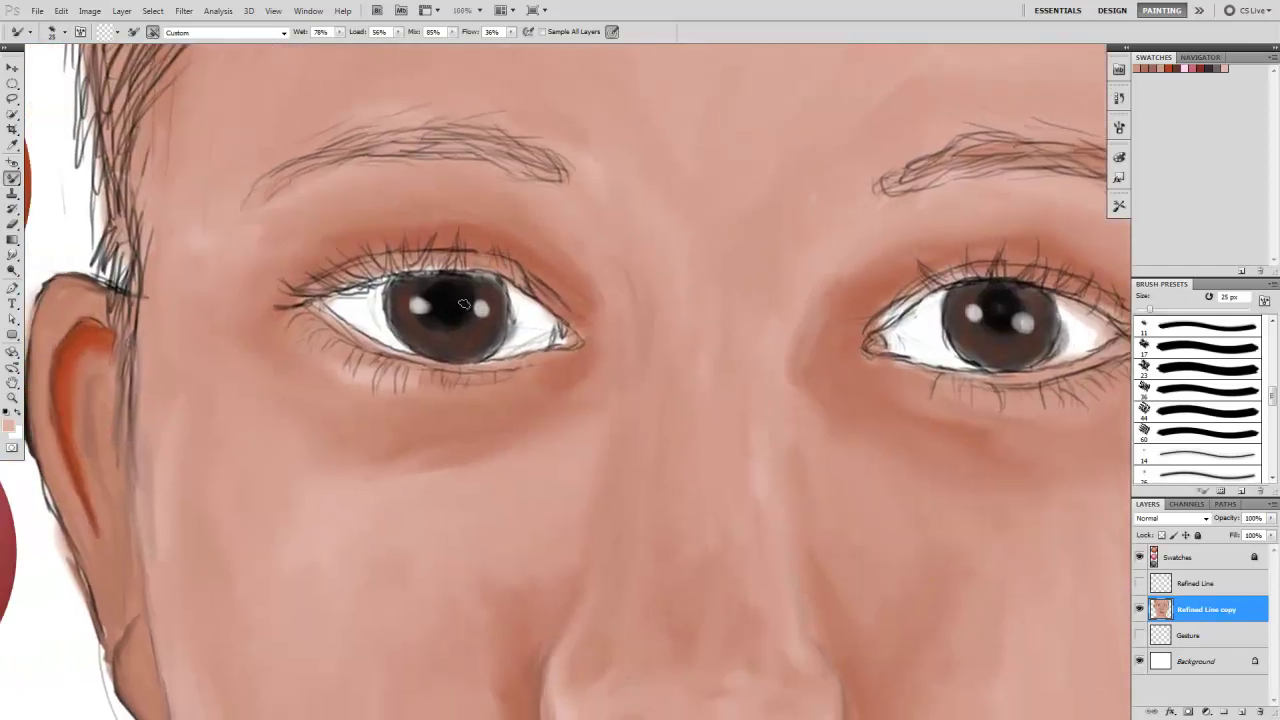
Centre the left eye and paint out its upper lashes with skin tone.
right_click(376, 288)
key("Return")
left_click_drag(306, 238, 451, 263)
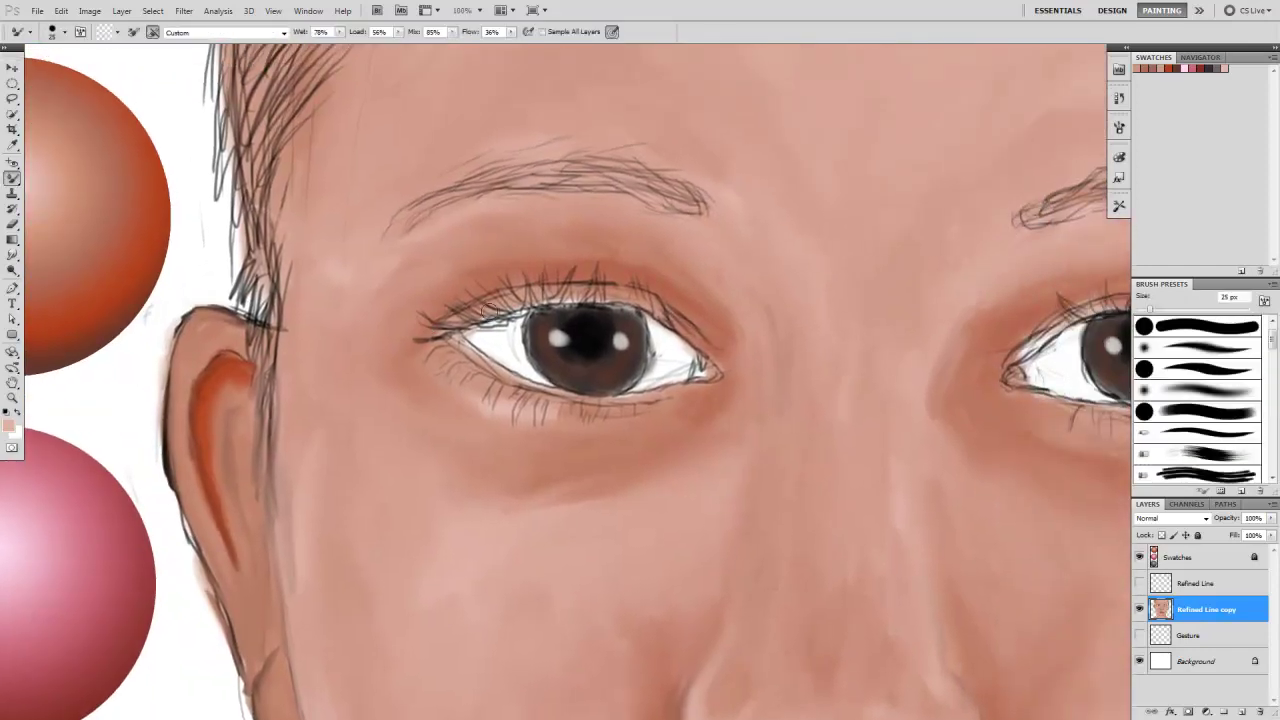
mouse_move(552, 295)
left_mouse_down()
mouse_move(430, 318)
mouse_move(600, 275)
mouse_move(698, 334)
left_mouse_up()
With an 11 px plain brush, paint a dark orange-red crease above the eye.
key("shift+b")
right_click(506, 272)
left_click_drag(519, 293, 517, 293)
key("Return")
left_click(426, 333, "alt")
left_click_drag(424, 326, 654, 294)
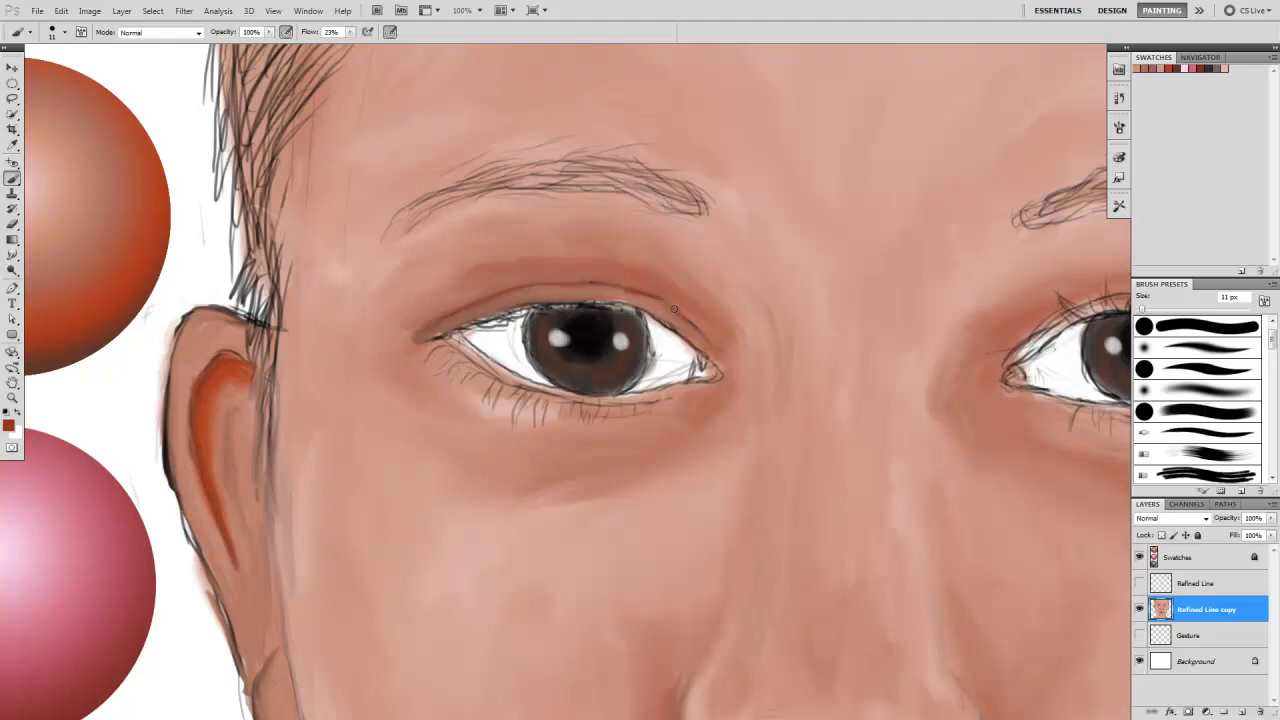
Model the upper lid with peach highlights, a darker lid line and a brighter band above the crease.
left_click(60, 200, "alt")
left_click_drag(515, 297, 705, 348)
left_click(514, 343, "alt")
mouse_move(536, 302)
left_mouse_down()
mouse_move(614, 304)
mouse_move(703, 362)
left_mouse_up()
left_click(440, 335, "alt")
left_click_drag(440, 335, 708, 324)
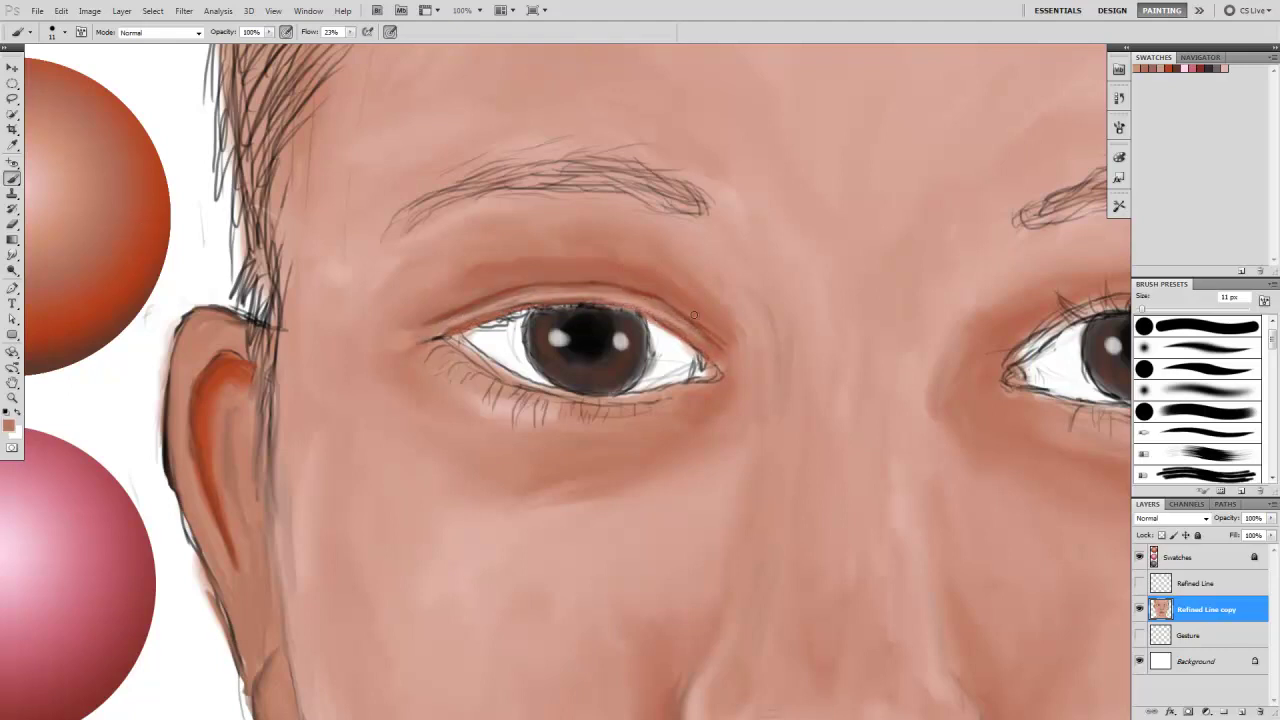
left_click(735, 305, "alt")
mouse_move(712, 293)
left_mouse_down()
mouse_move(650, 268)
mouse_move(428, 290)
left_mouse_up()
At 36% flow, lighten the lower lid and brighten the eye white.
key("shift+3")
key("shift+6")
left_click_drag(428, 362, 510, 406)
left_click(445, 392, "alt")
left_click(466, 348, "alt")
left_click(472, 323, "alt")
mouse_move(470, 338)
left_mouse_down()
mouse_move(510, 318)
mouse_move(550, 385)
left_mouse_up()
mouse_move(635, 390)
left_mouse_down()
mouse_move(700, 345)
mouse_move(700, 375)
left_mouse_up()
left_click(508, 370, "alt")
mouse_move(510, 374)
left_mouse_down()
mouse_move(618, 402)
mouse_move(690, 374)
mouse_move(720, 384)
mouse_move(676, 376)
mouse_move(702, 364)
left_mouse_up()
Add red-orange and light pink from the pink sphere to the inner eye corner.
left_click(230, 400, "alt")
left_click(103, 549, "alt")
left_click(722, 379, "alt")
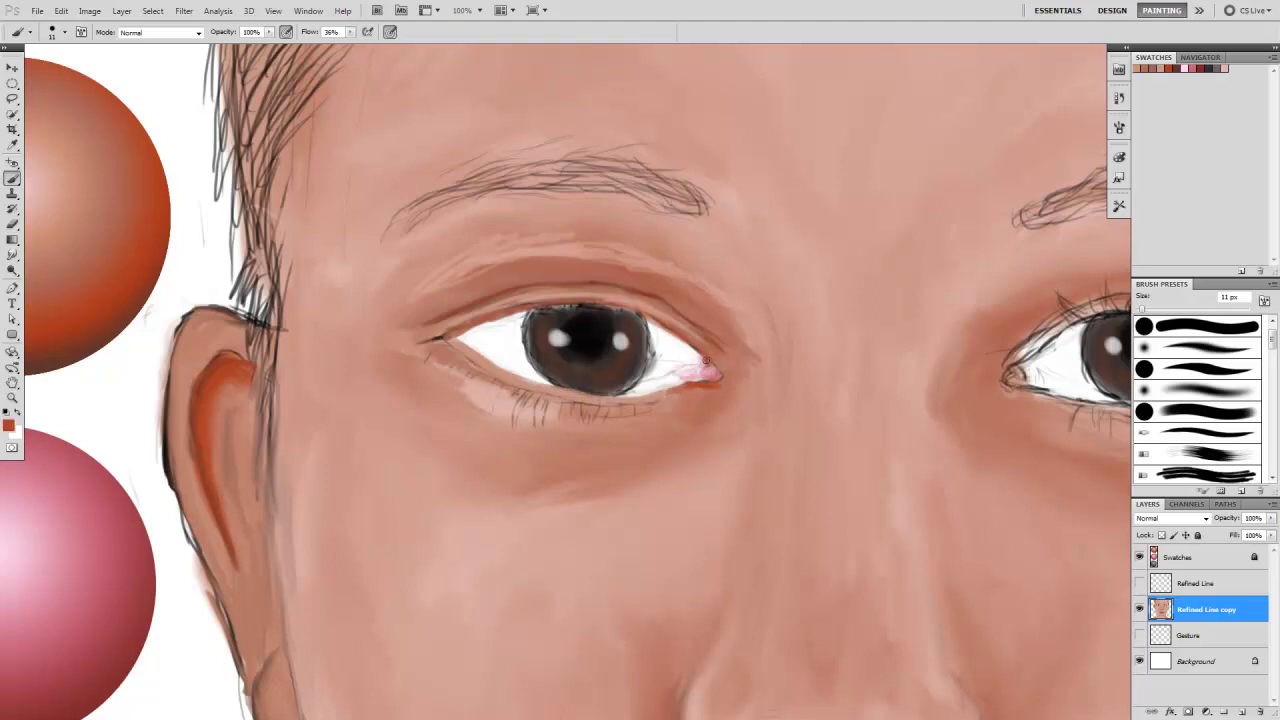
left_click(727, 374, "alt")
Blend the upper iris edge into the lid with a 7 px Mixer Brush.
key("shift+b")
right_click(668, 314)
right_click(724, 314)
key("Return")
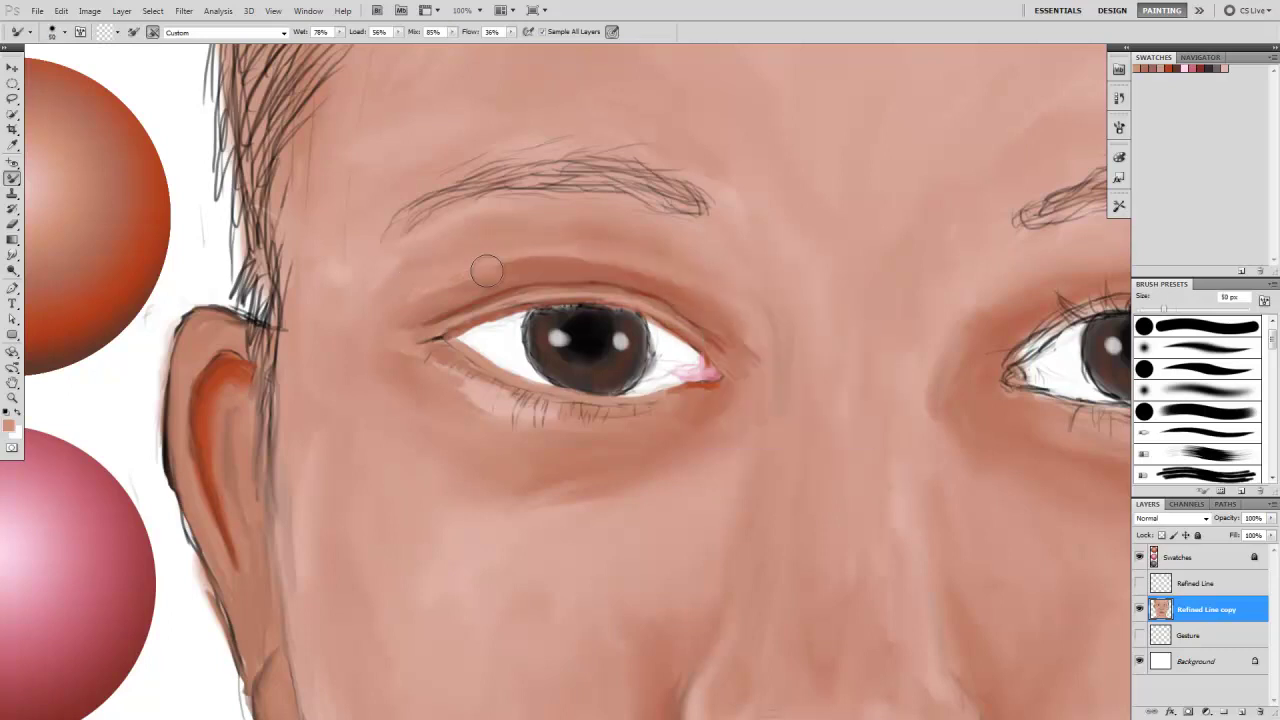
right_click(746, 378)
type("14")
key("Return")
scroll(746, 378, "up", 2)
key("bracketleft")
key("bracketleft")
scroll(651, 325, "down", 1)
left_click_drag(499, 298, 588, 300)
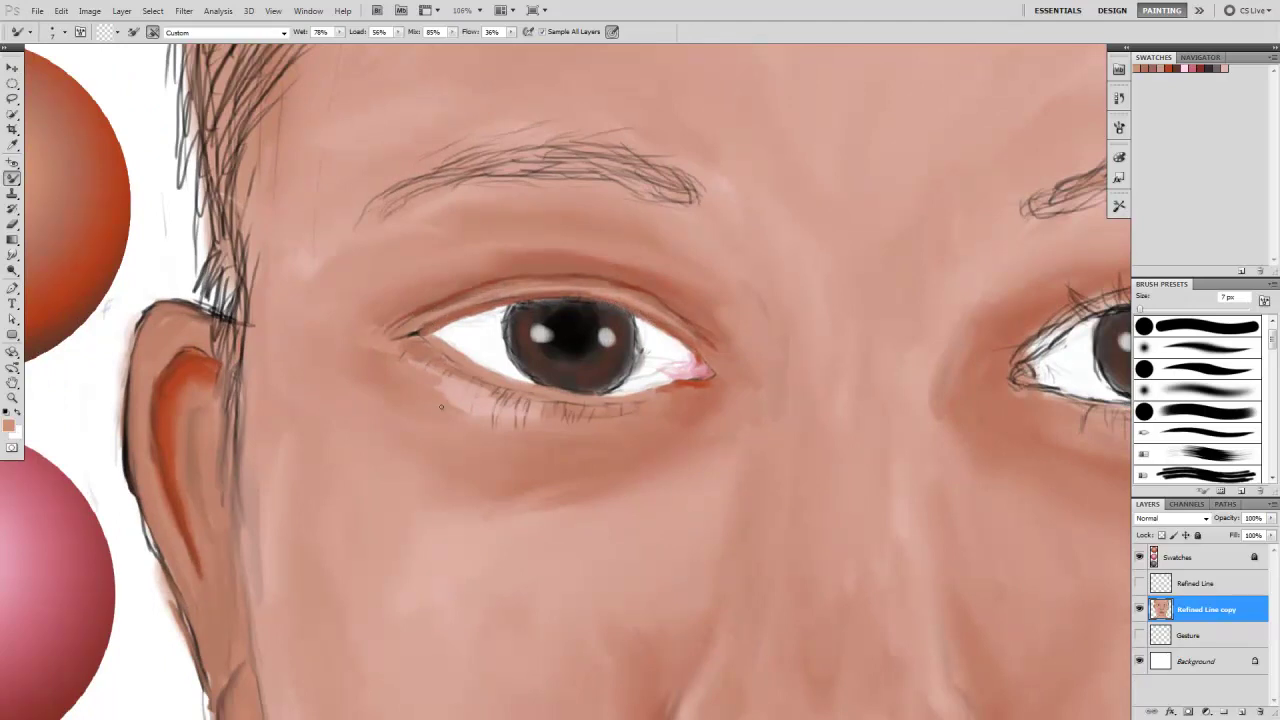
Paint a dark crease beside the inner eye corner with a 20 px brush.
scroll(584, 316, "down", 4)
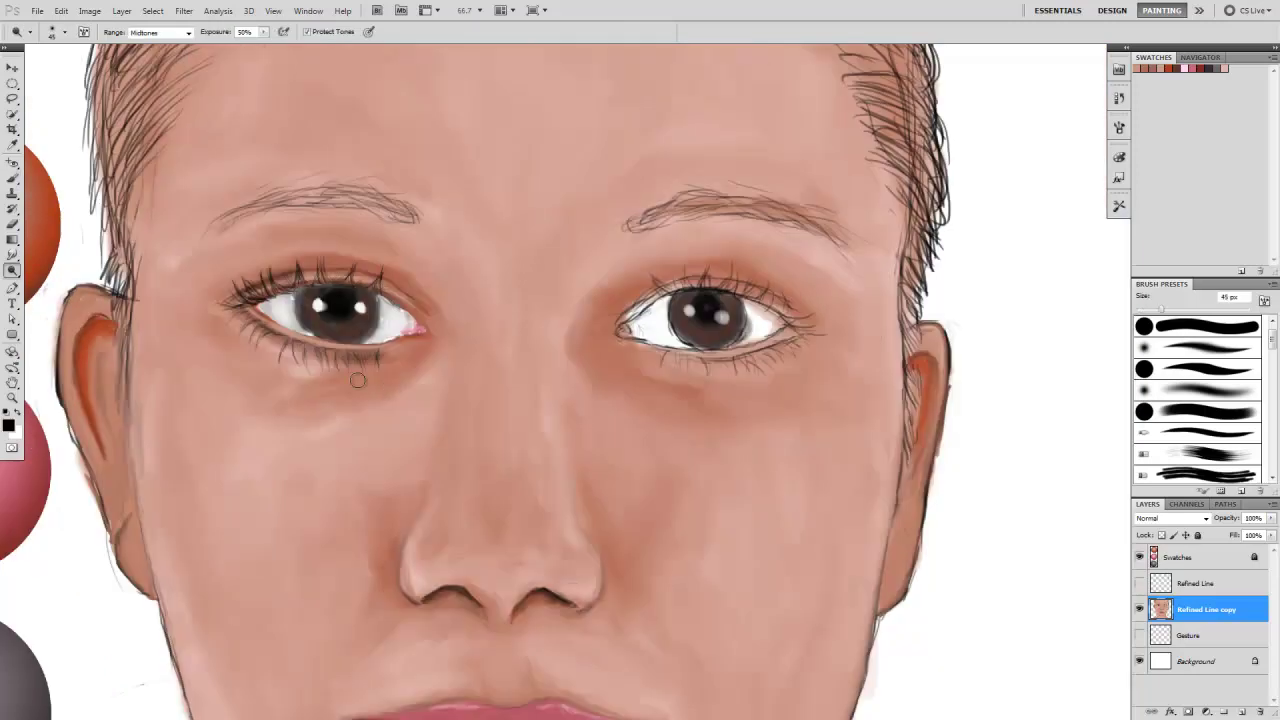
key("b")
key("shift+b")
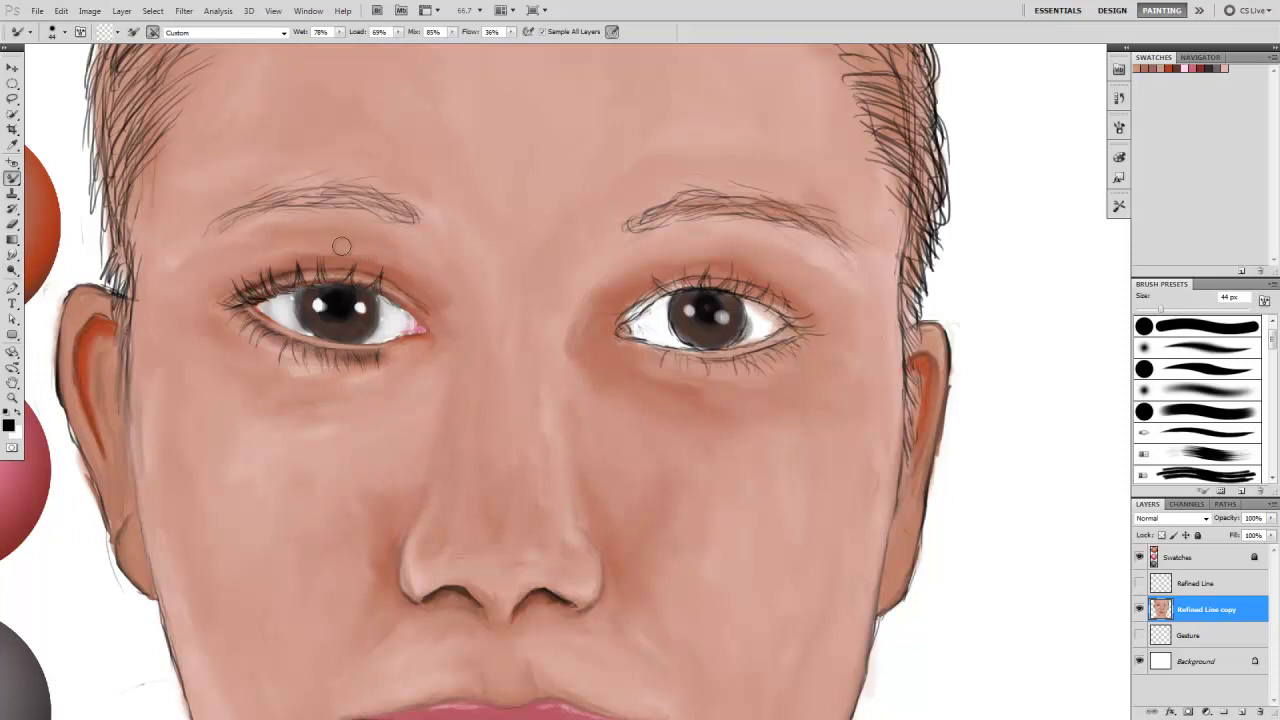
key("shift+b")
right_click(450, 338)
key("Return")
mouse_move(455, 312)
left_mouse_down()
mouse_move(448, 366)
mouse_move(469, 332)
left_mouse_up()
key("shift+b")
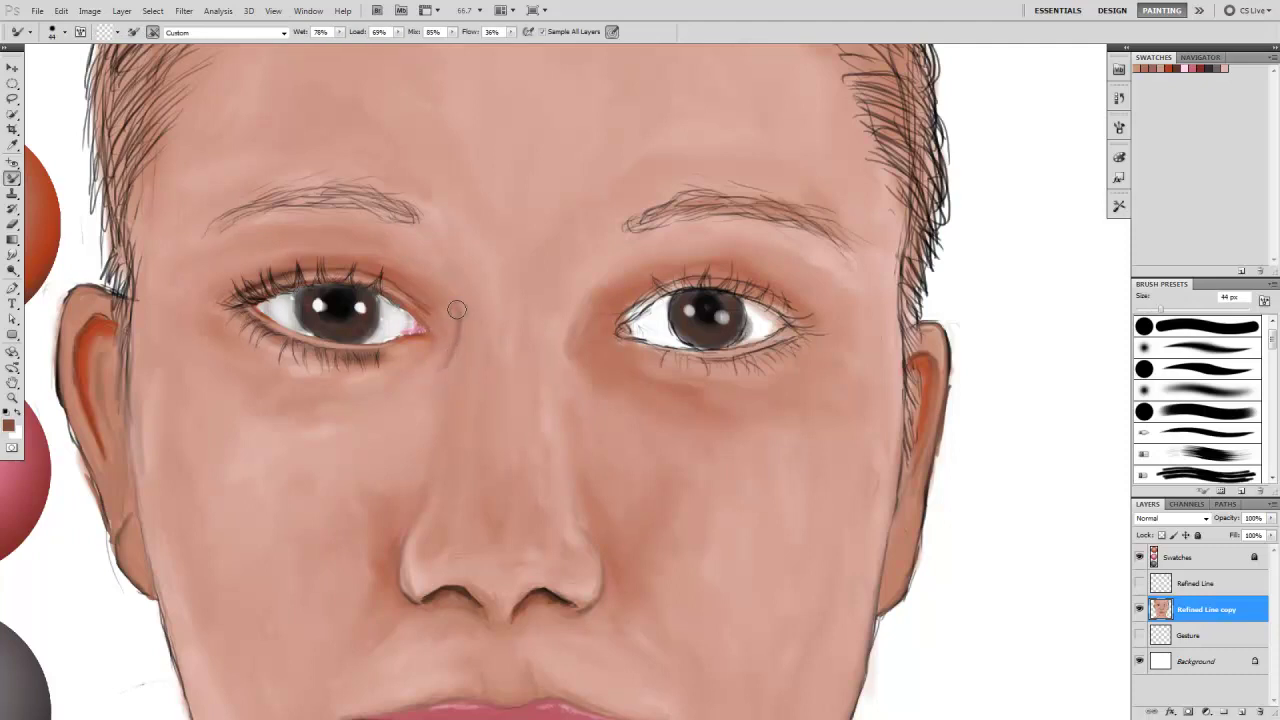
Paint out the right eye's upper lashes with a 13 px brush.
scroll(500, 380, "right", 1)
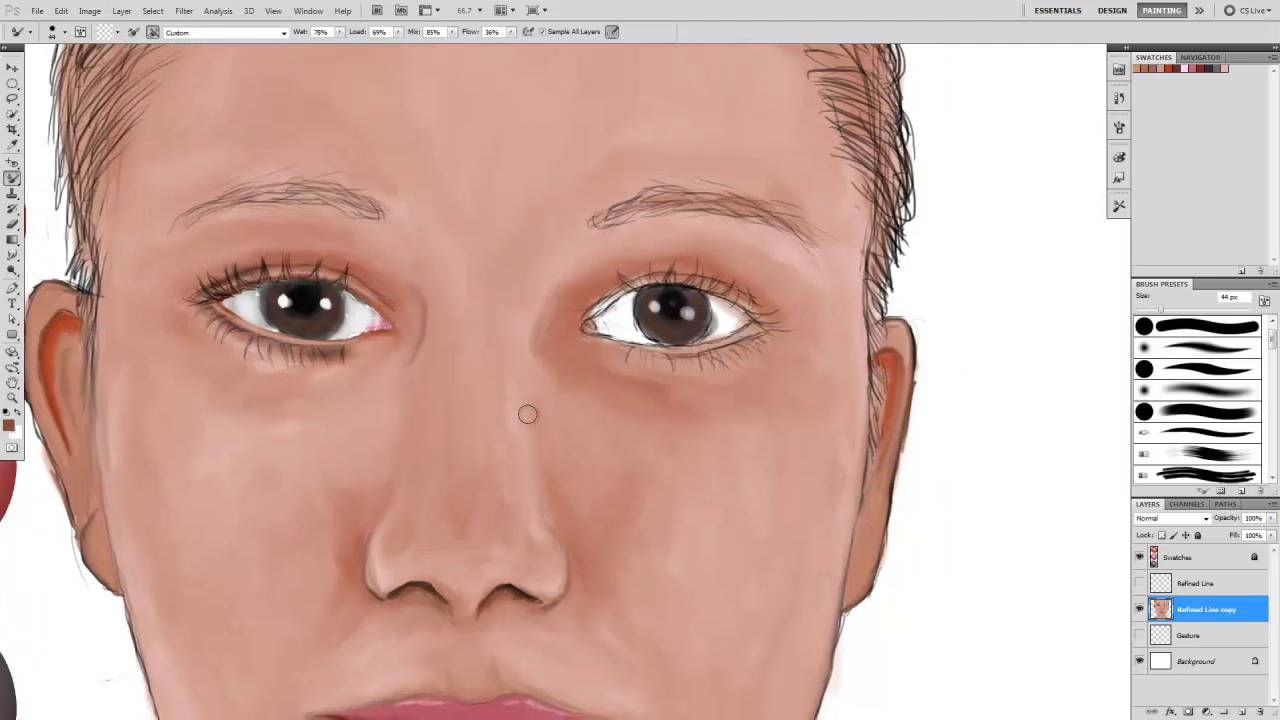
scroll(591, 385, "right", 3)
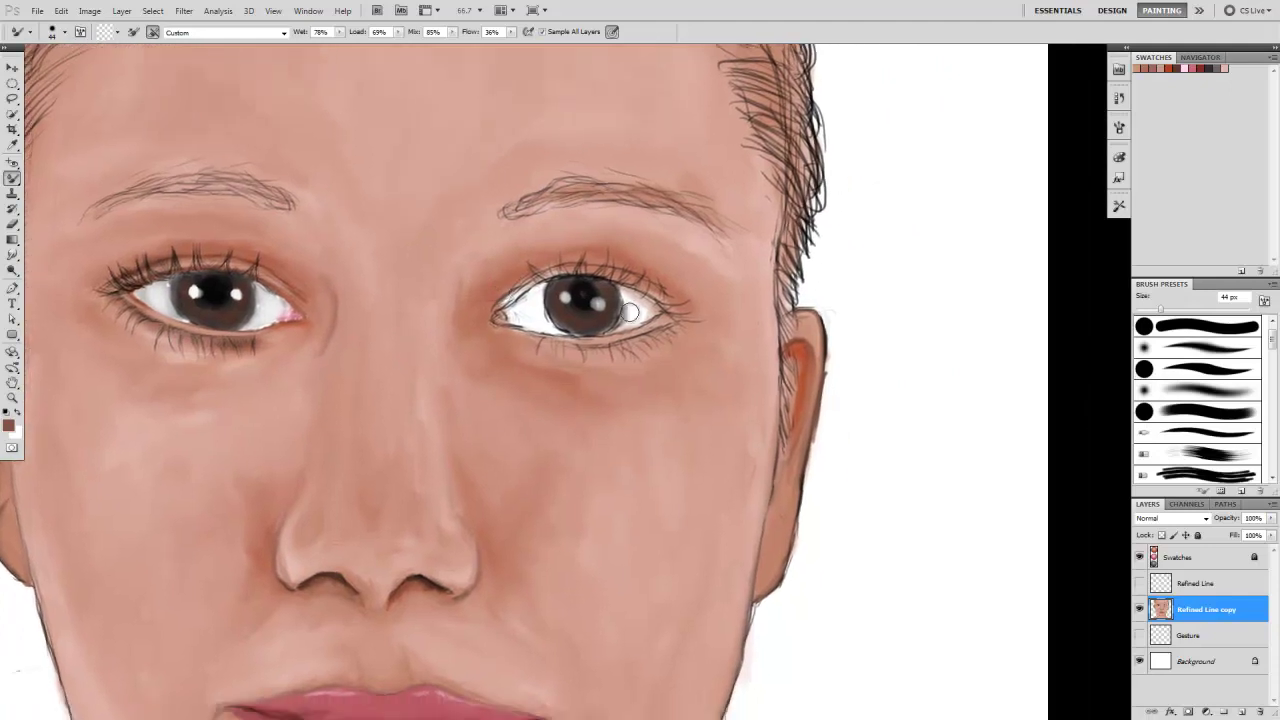
key("shift+b")
scroll(180, 349, "up", 1)
right_click(657, 266)
left_click_drag(720, 262, 690, 262)
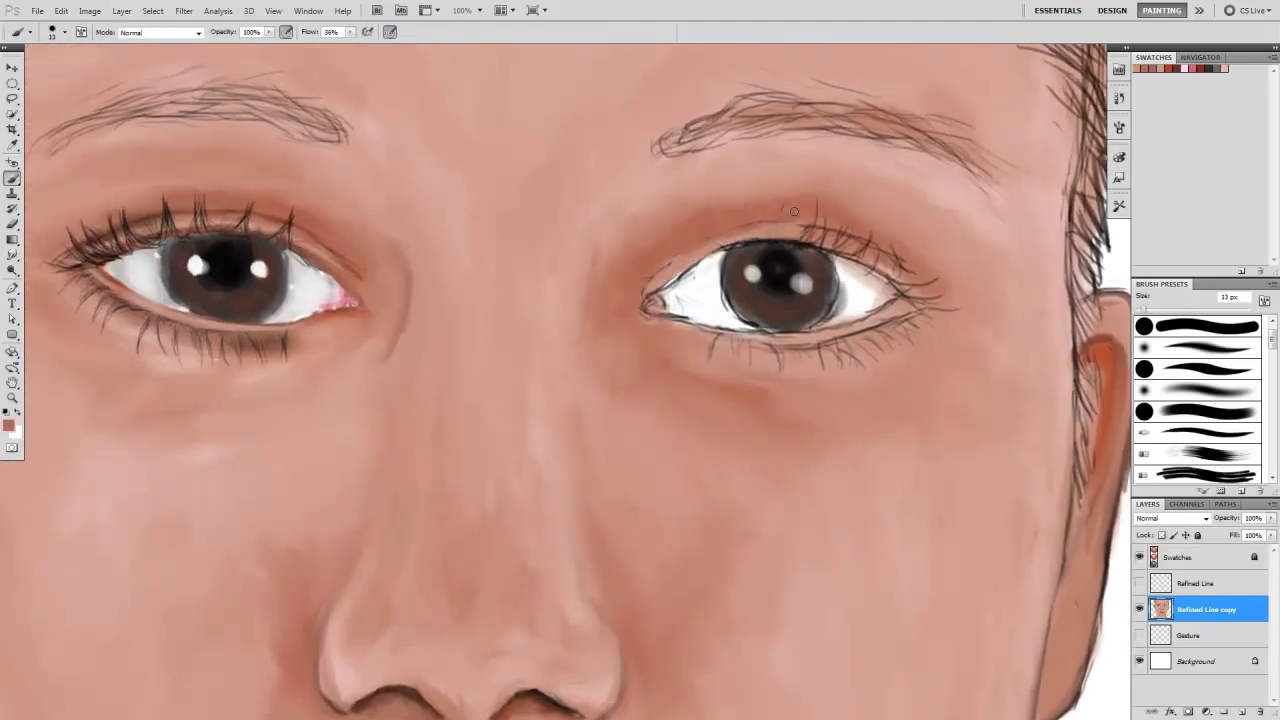
mouse_move(746, 205)
left_mouse_down()
mouse_move(895, 270)
mouse_move(820, 218)
left_mouse_up()
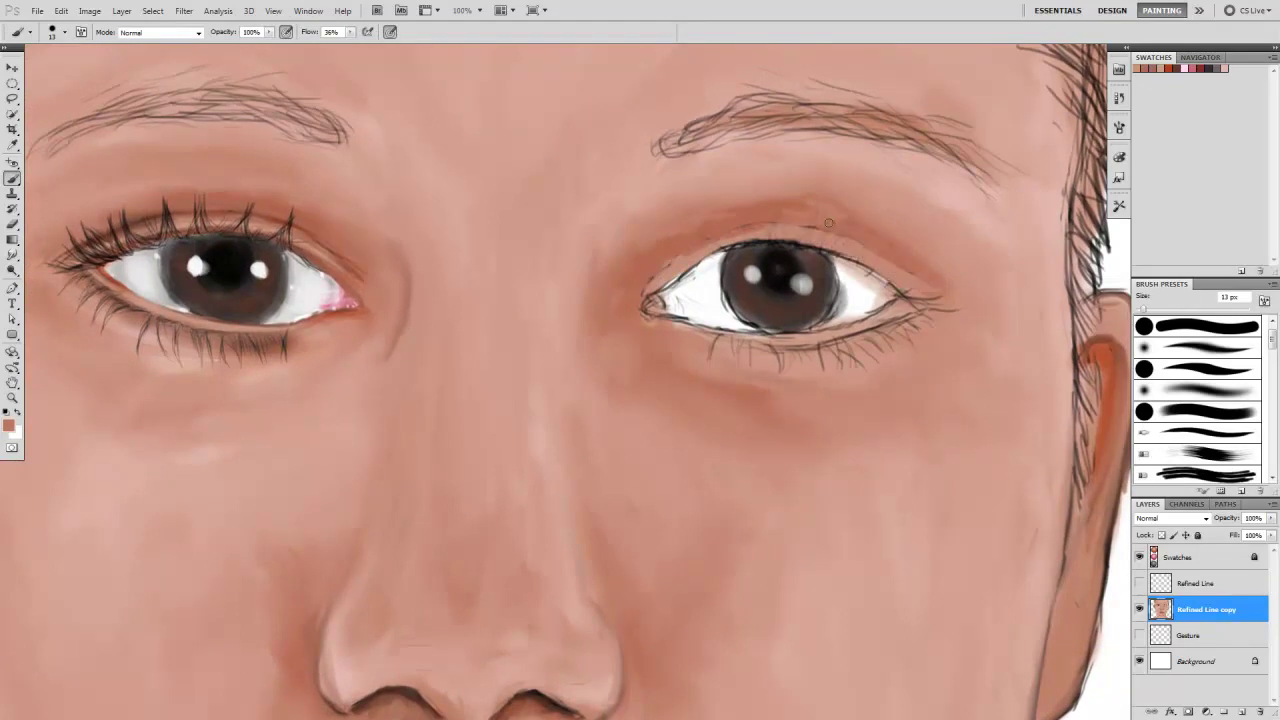
mouse_move(760, 358)
left_mouse_down()
mouse_move(702, 333)
mouse_move(857, 325)
mouse_move(830, 318)
left_mouse_up()
Shade the right eye white light grey and darken the lower lid edge reddish-brown.
left_click(845, 312, "alt")
left_click_drag(895, 290, 845, 275)
mouse_move(665, 305)
left_mouse_down()
mouse_move(724, 312)
mouse_move(660, 302)
mouse_move(760, 240)
mouse_move(885, 289)
left_mouse_up()
left_click(345, 302, "alt")
left_click(334, 264, "alt")
mouse_move(759, 342)
left_mouse_down()
mouse_move(695, 337)
mouse_move(915, 312)
left_mouse_up()
With a 4 px dark brown brush, draw the upper crease and darken the inner upper and lower lids.
left_click(130, 321, "alt")
left_click(285, 222, "alt")
right_click(734, 242)
key("Return")
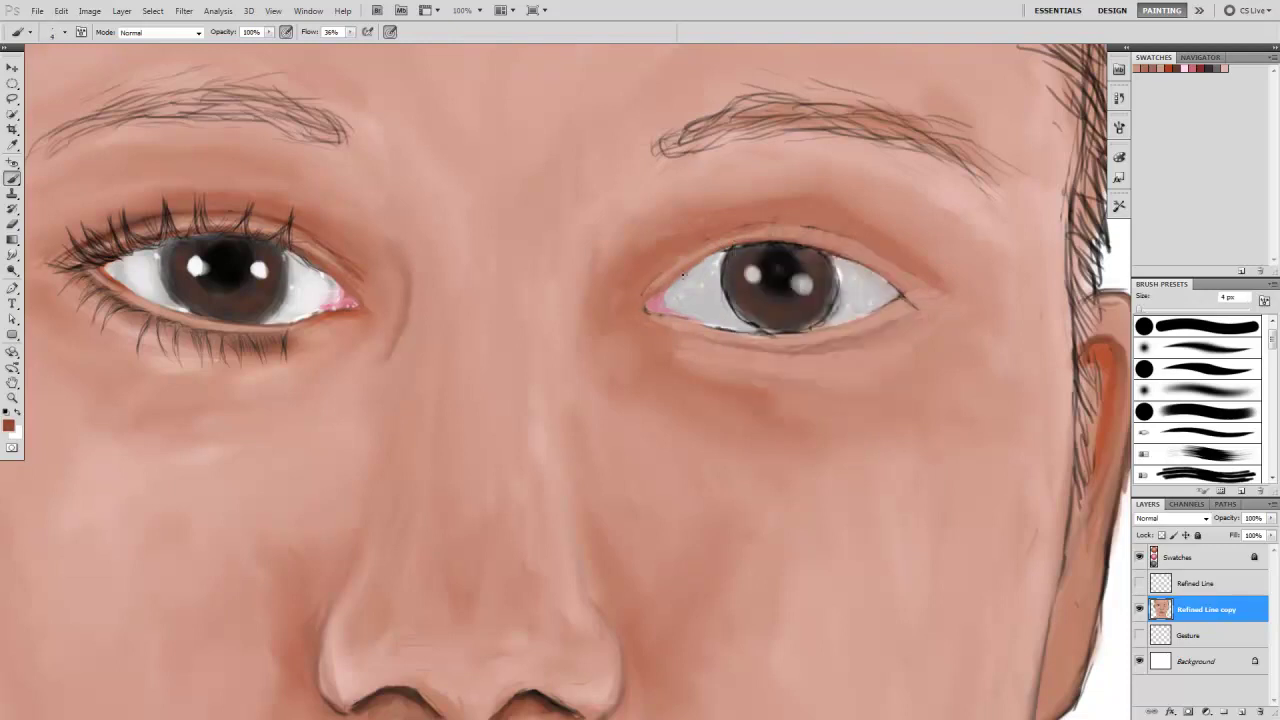
left_click_drag(760, 223, 849, 237)
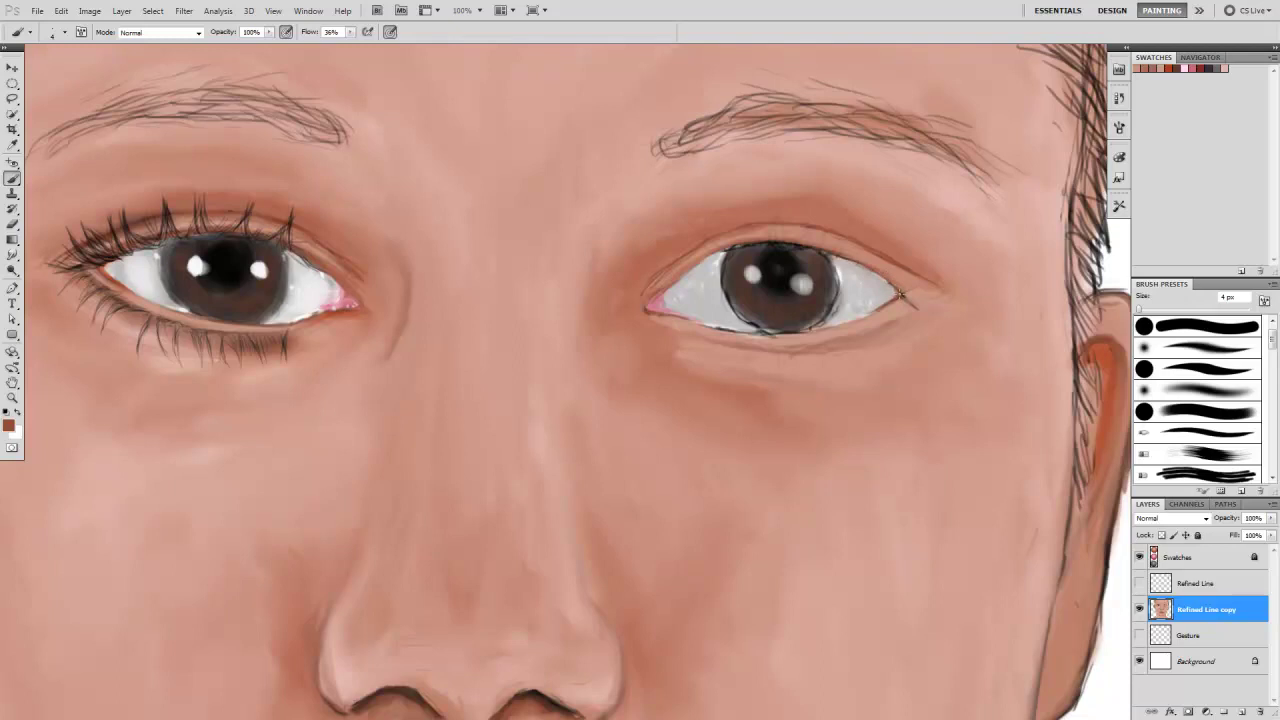
left_click_drag(678, 282, 705, 259)
left_click_drag(687, 324, 767, 340)
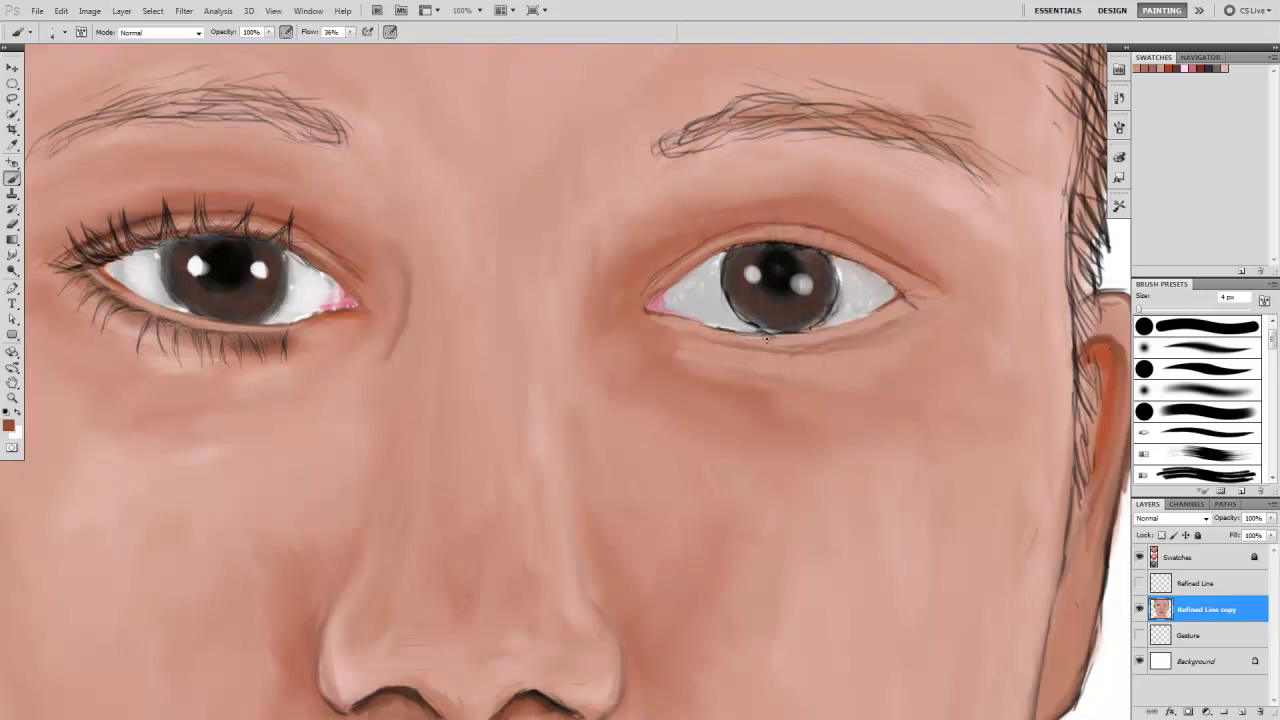
Blend the lower-left and right edges of the iris with a 6 px Mixer Brush.
key("shift+b")
right_click(673, 291)
key("Return")
mouse_move(726, 296)
left_mouse_down()
mouse_move(741, 320)
mouse_move(728, 330)
left_mouse_up()
left_click_drag(845, 299, 837, 309)
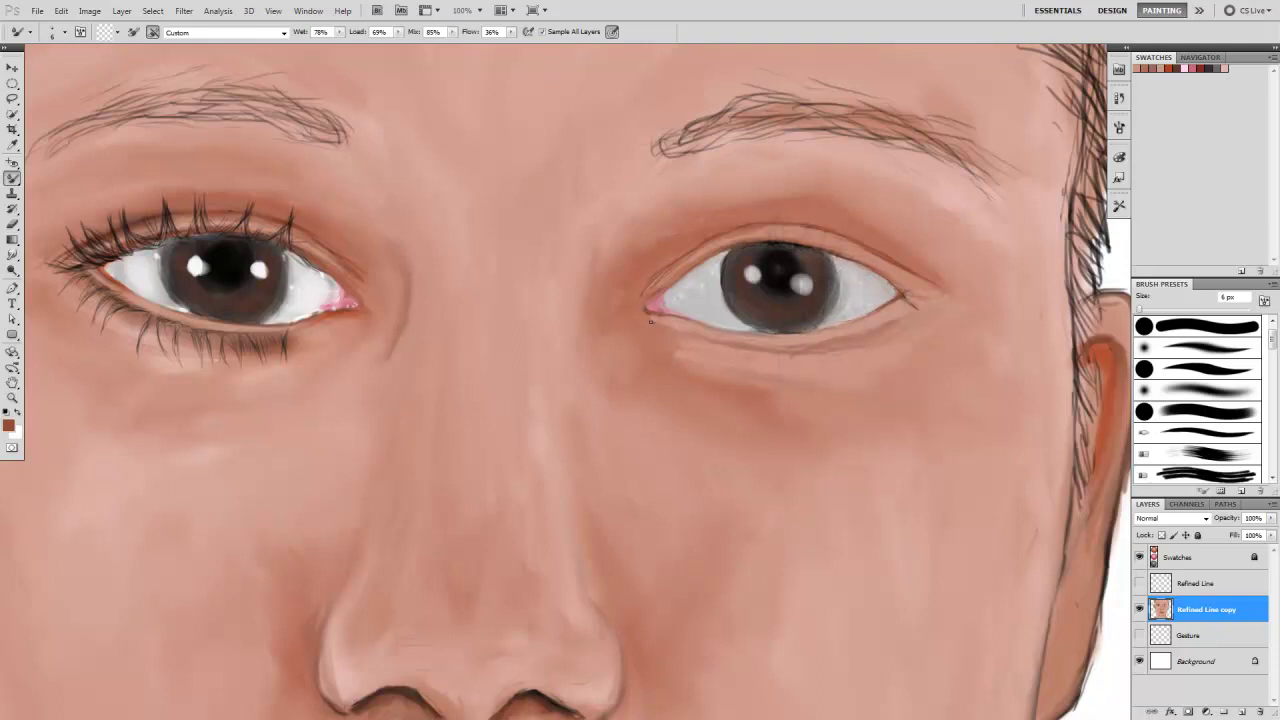
key("bracketright")
key("bracketright")
key("bracketright")
Add two white catchlights to the right-hand iris with a 5 px brush.
key("b")
left_click(596, 288, "alt")
right_click(596, 292)
key("Escape")
key("shift+b")
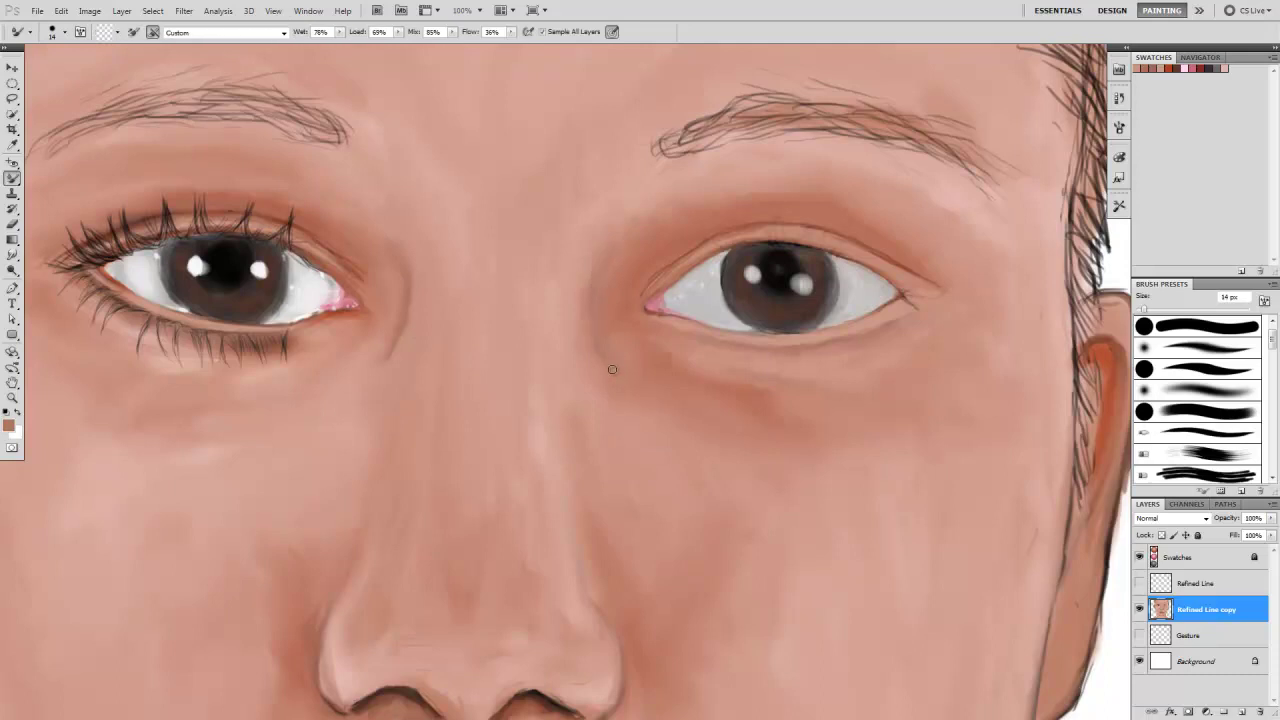
key("bracketleft")
key("bracketleft")
key("bracketleft")
key("d")
key("x")
left_click(753, 275)
left_click(801, 284)
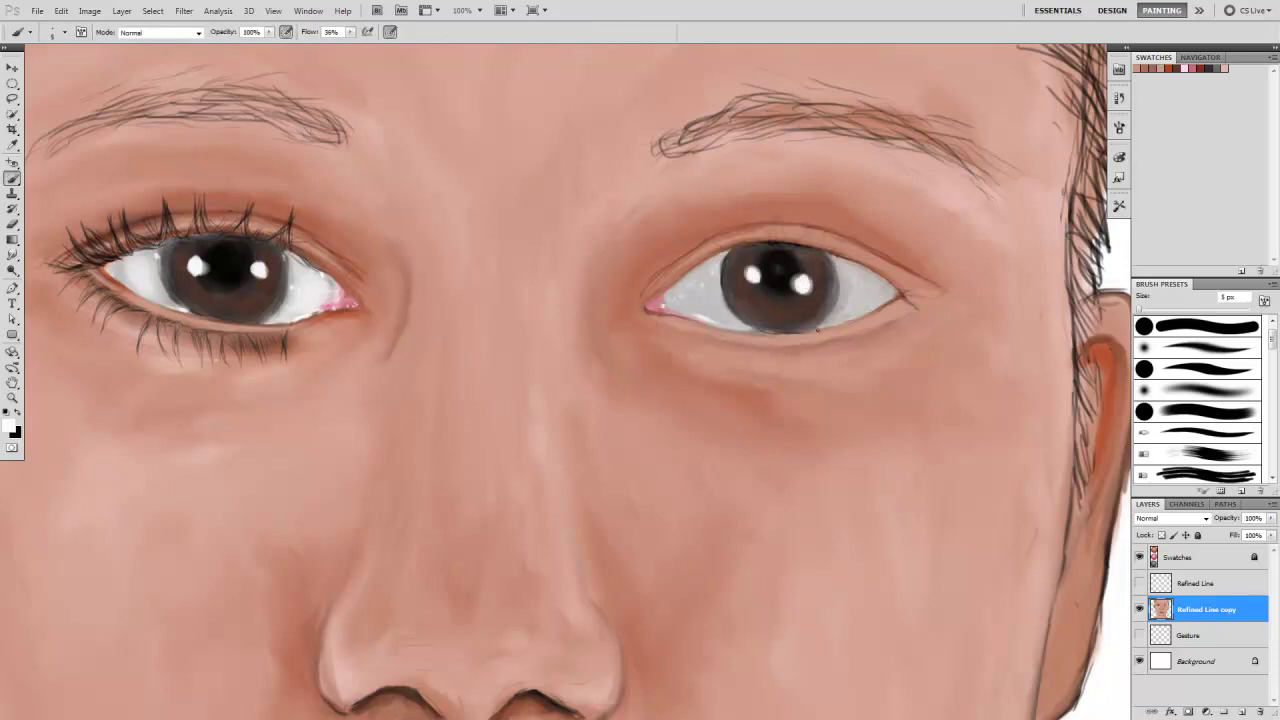
Darken the inner upper eyelid of the right eye in black.
left_click(660, 308, "alt")
left_click(903, 296, "alt")
key("shift+b")
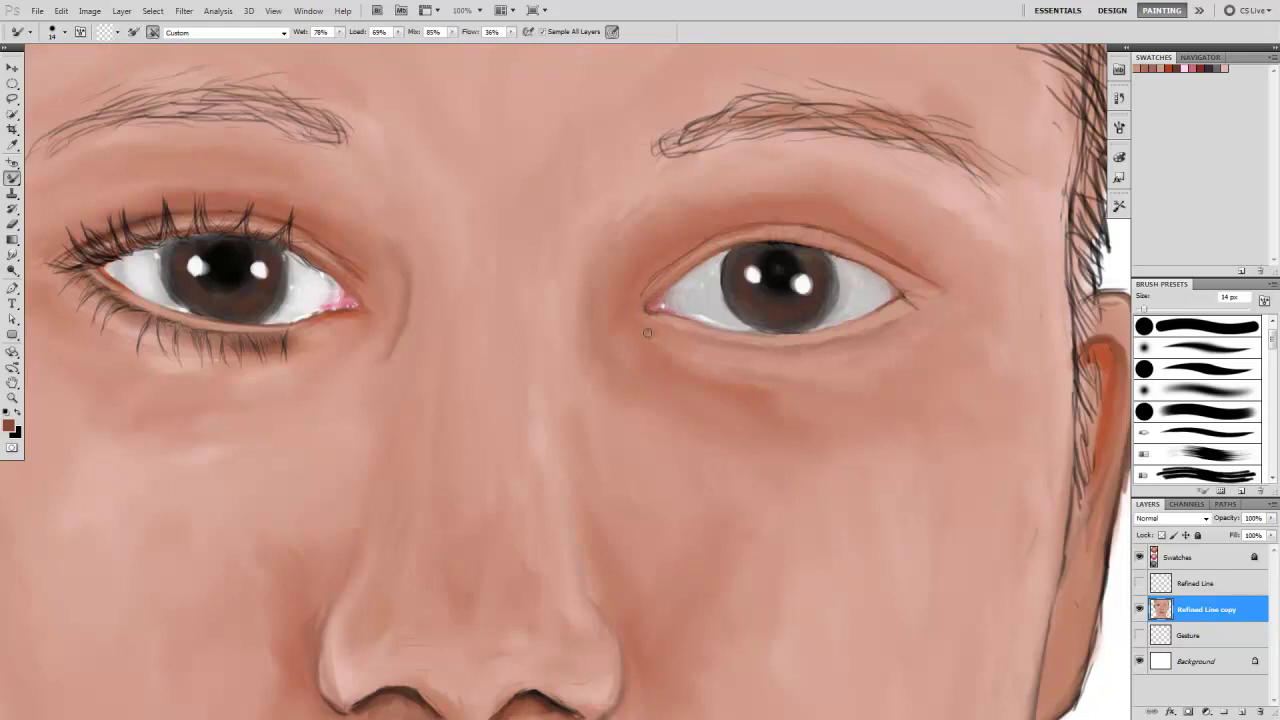
key("shift+b")
key("x")
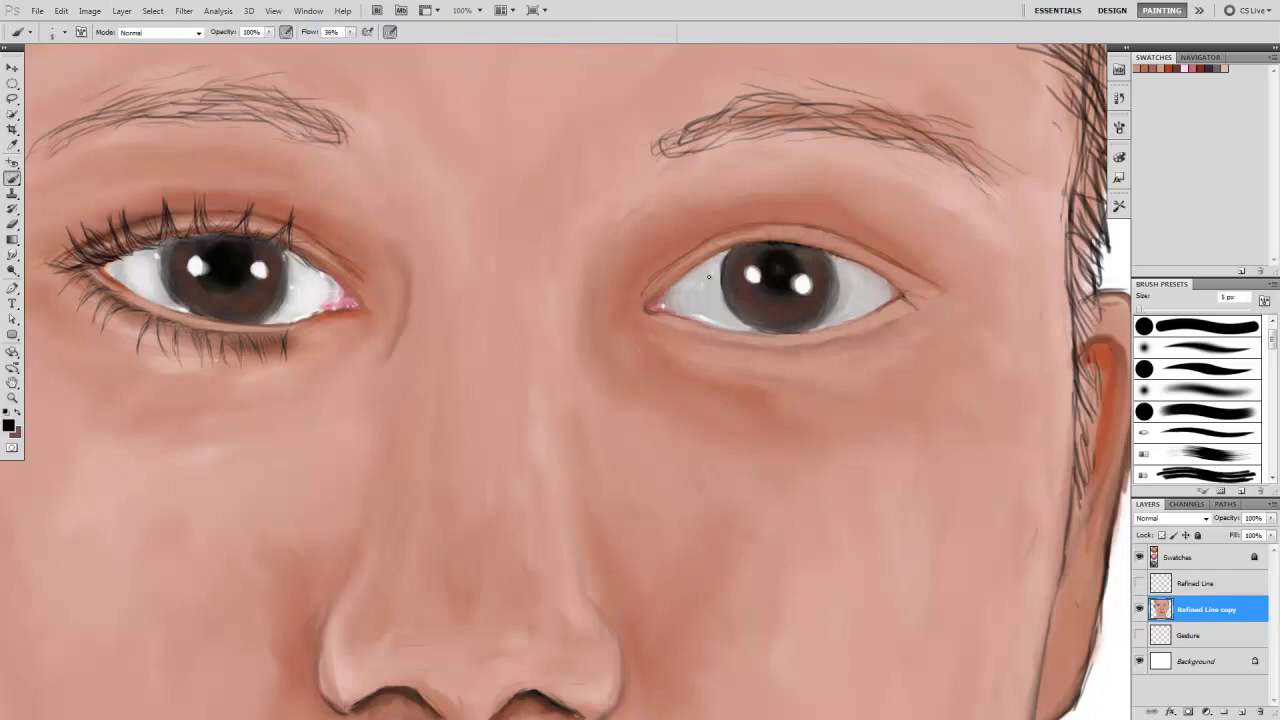
mouse_move(694, 268)
left_mouse_down()
mouse_move(684, 260)
mouse_move(706, 218)
left_mouse_up()
Paint black lashes along the right upper lid, extending past the outer corner.
key("x")
key("d")
left_click_drag(744, 244, 741, 212)
mouse_move(757, 244)
left_mouse_down()
mouse_move(756, 212)
mouse_move(840, 220)
left_mouse_up()
mouse_move(840, 246)
left_mouse_down()
mouse_move(852, 226)
mouse_move(866, 234)
left_mouse_up()
mouse_move(860, 254)
left_mouse_down()
mouse_move(878, 244)
mouse_move(934, 298)
mouse_move(958, 288)
left_mouse_up()
left_click_drag(882, 278, 930, 292)
Paint fine lower lashes under the right eye toward the outer corner.
left_click_drag(719, 334, 727, 364)
mouse_move(759, 345)
left_mouse_down()
mouse_move(765, 374)
mouse_move(802, 380)
mouse_move(822, 344)
mouse_move(832, 384)
mouse_move(880, 360)
left_mouse_up()
mouse_move(868, 336)
left_mouse_down()
mouse_move(888, 360)
mouse_move(896, 332)
mouse_move(948, 302)
left_mouse_up()
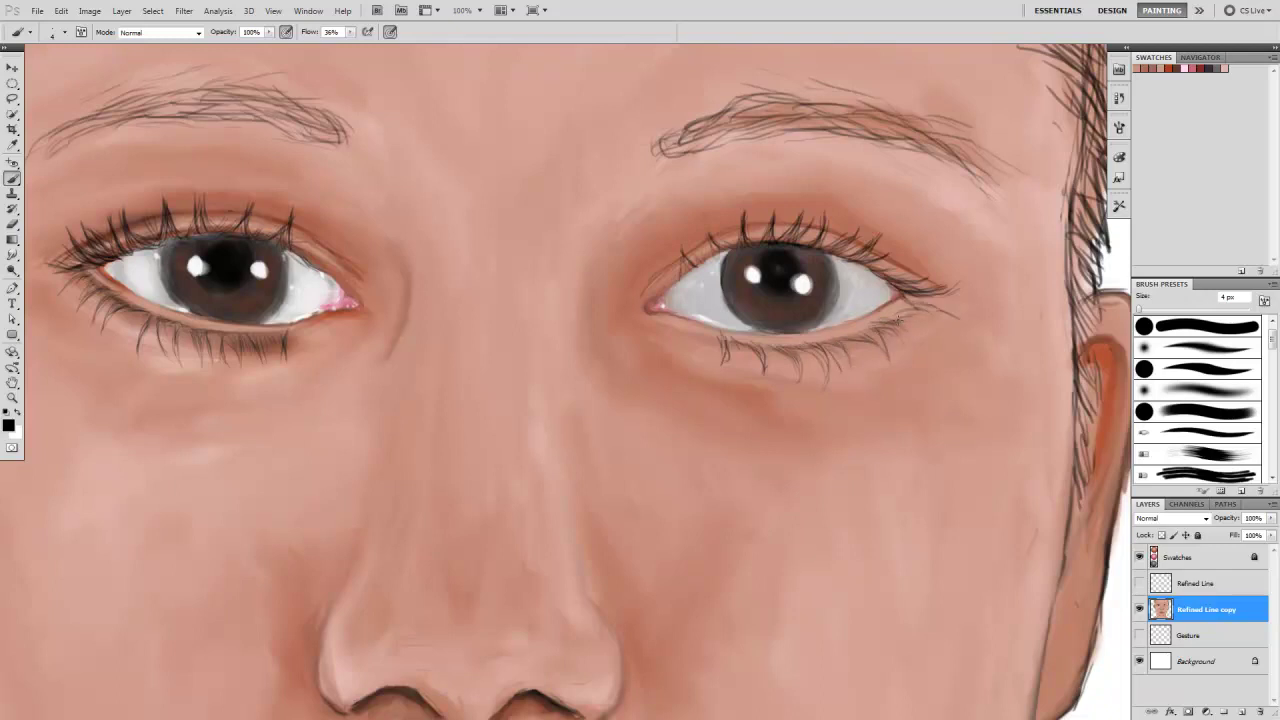
left_click(922, 314, "alt")
key("ctrl+minus")
key("d")
left_click_drag(866, 263, 848, 251)
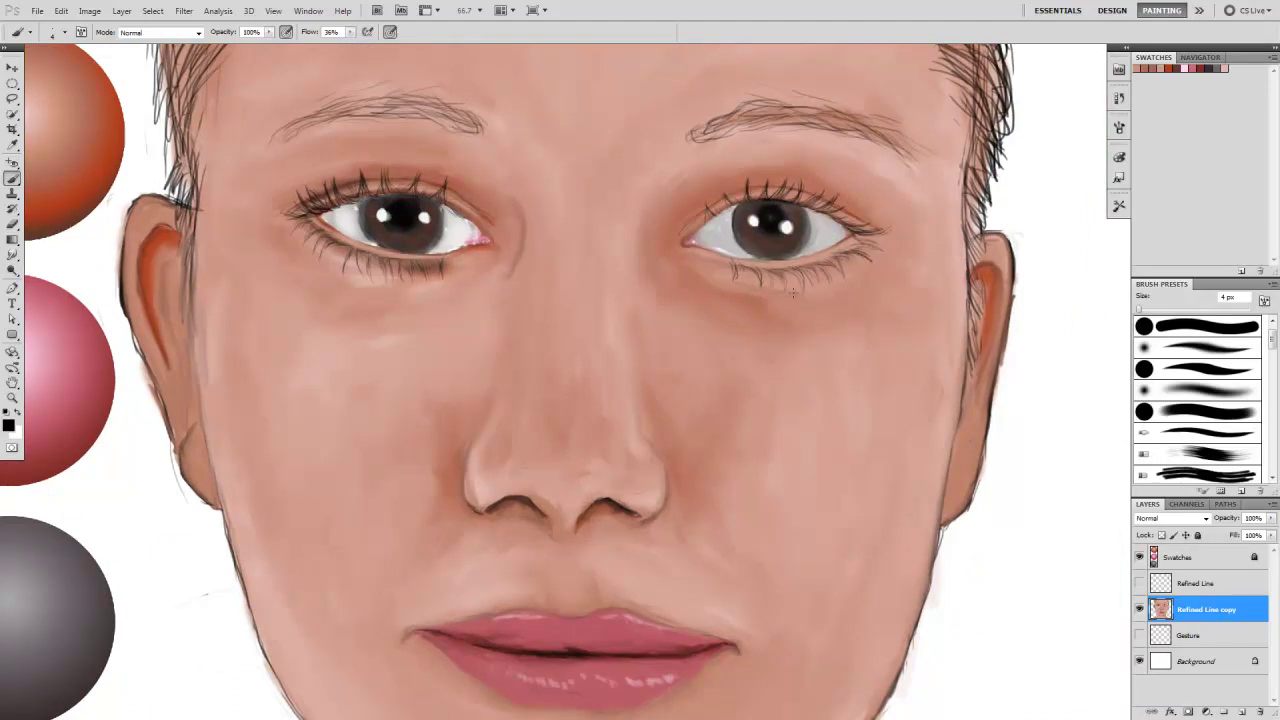
Add a faint outer lash, then burn the right eye's lashes and lids darker.
key("shift+b")
key("shift+b")
left_click_drag(828, 256, 866, 259)
key("o")
left_click_drag(712, 264, 740, 268)
mouse_move(704, 206)
left_mouse_down()
mouse_move(840, 200)
mouse_move(858, 222)
left_mouse_up()
left_click_drag(744, 268, 876, 236)
Brighten the right eye's whites with the Dodge tool.
key("shift+o")
left_click_drag(704, 240, 730, 238)
left_click_drag(810, 232, 835, 236)
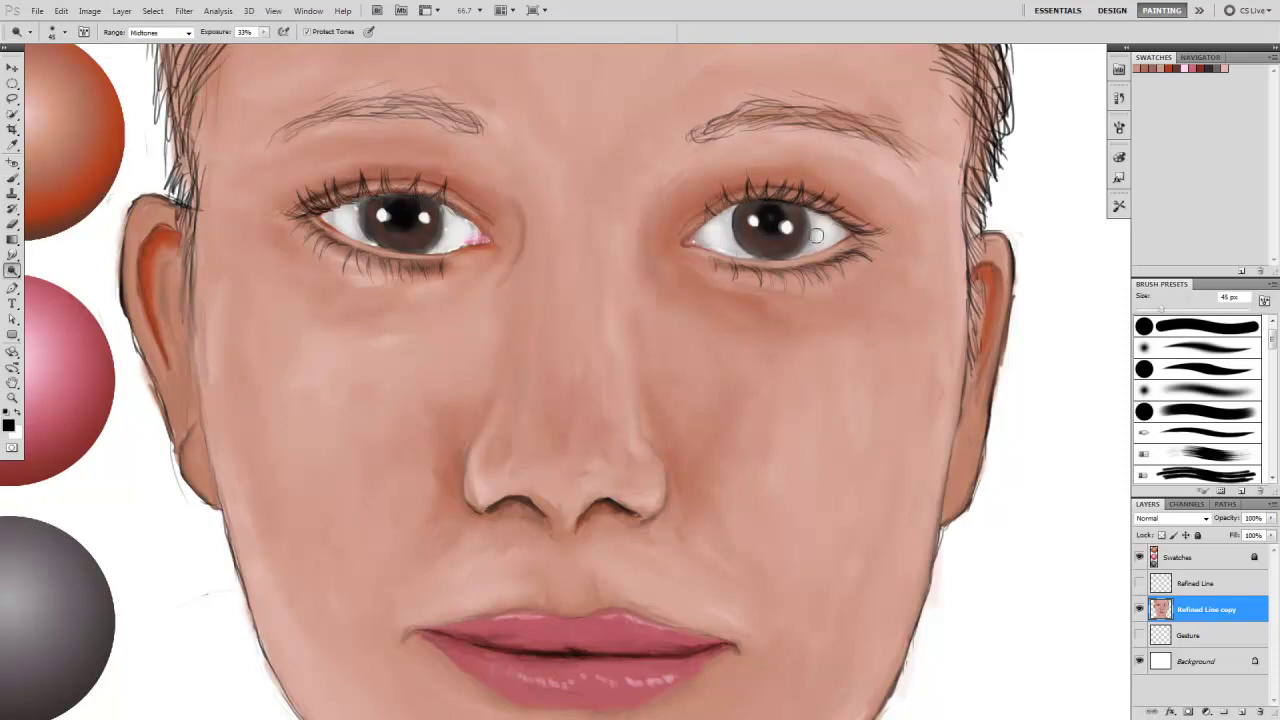
key("ctrl+minus")
Set the Mixer Brush to about 39 px and recentre the view on the whole face.
key("b")
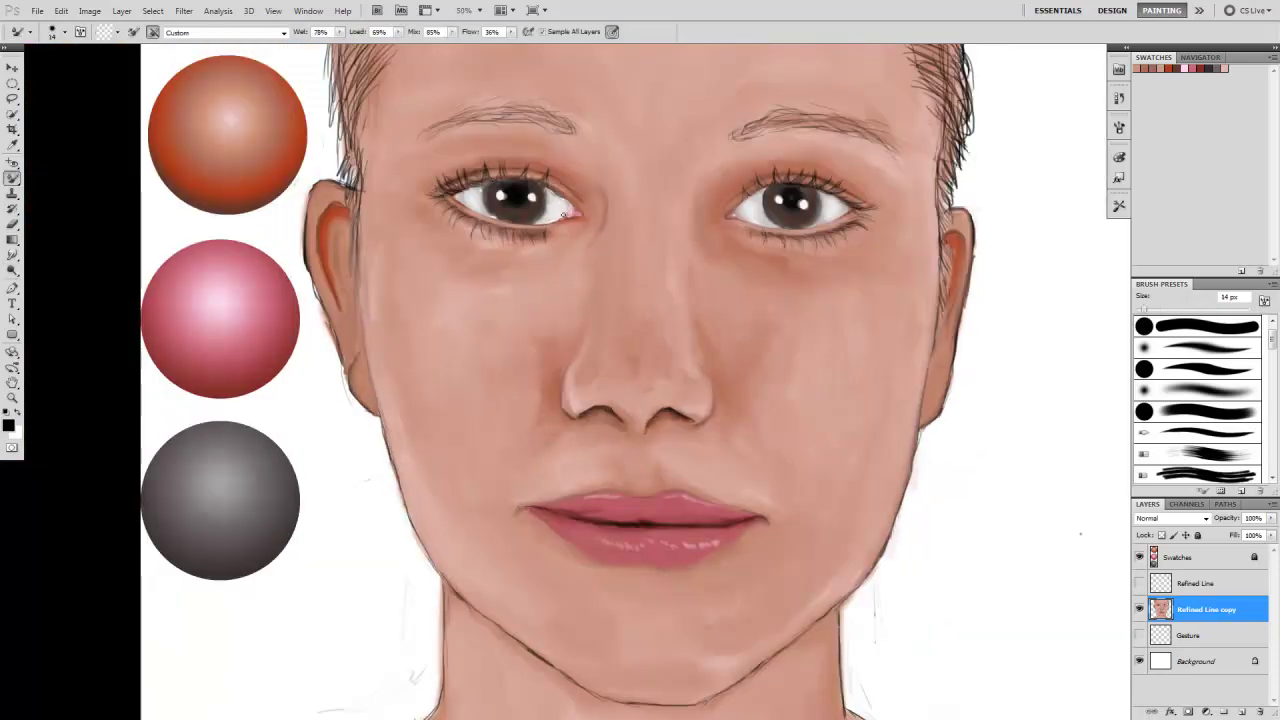
key("bracketright")
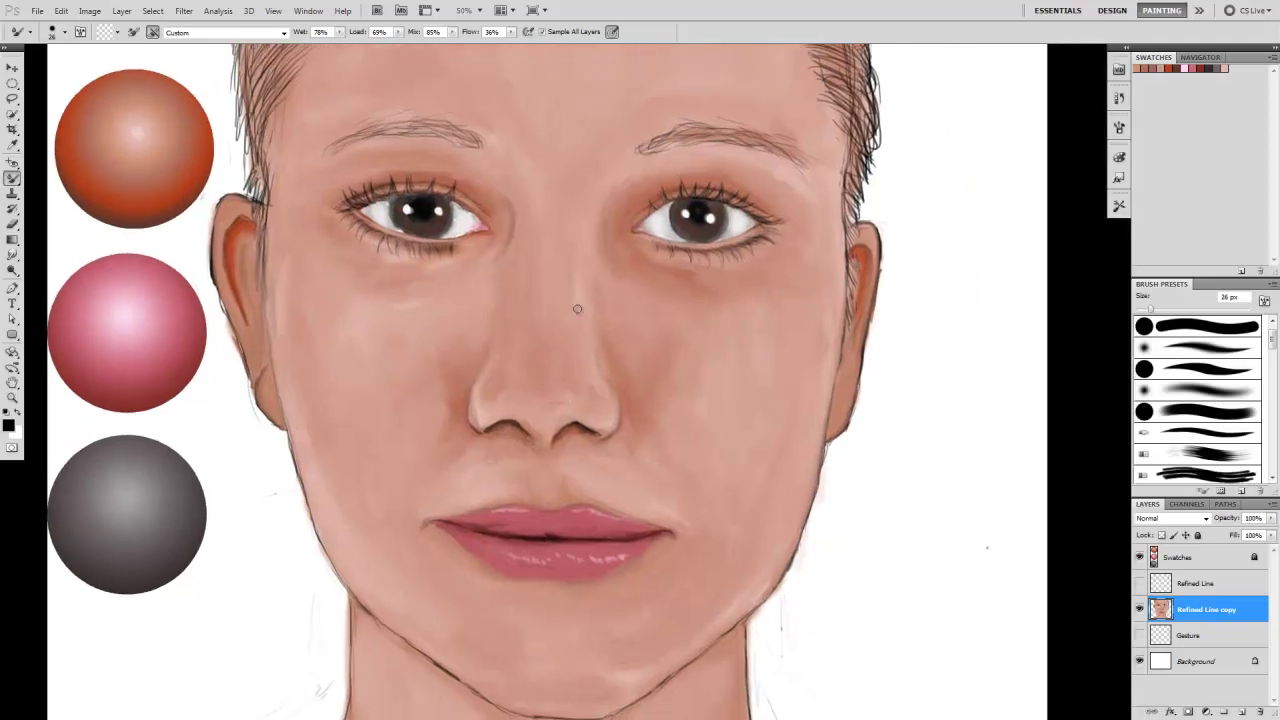
left_click_drag(638, 387, 546, 402)
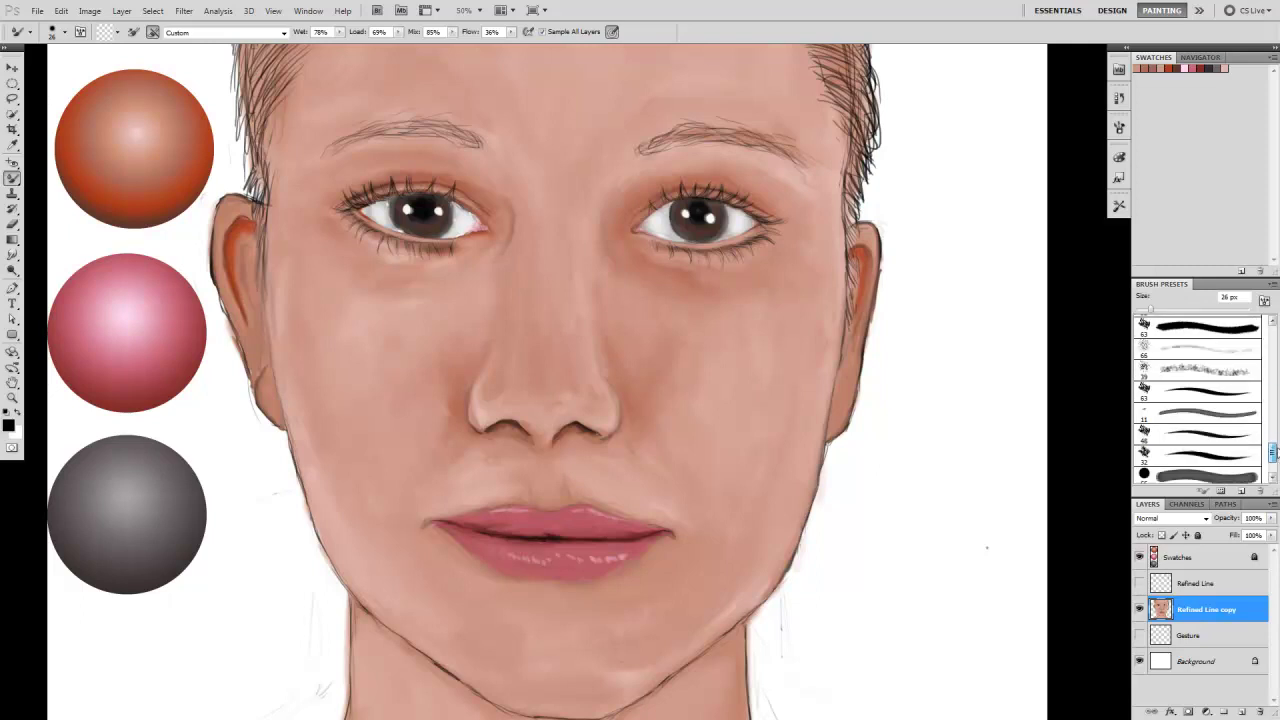
key("period")
key("ctrl+plus")
key("ctrl+plus")
key("ctrl+plus")
key("ctrl+minus")
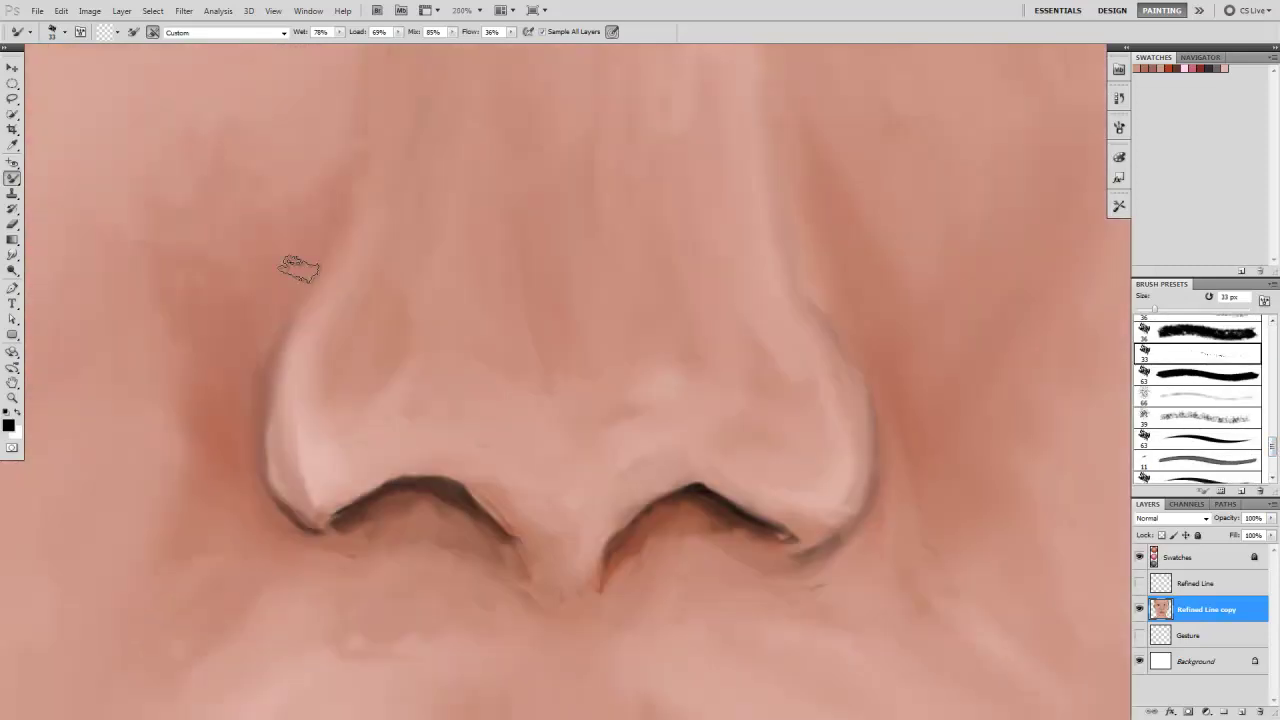
key("ctrl+minus")
key("period")
key("period")
key("period")
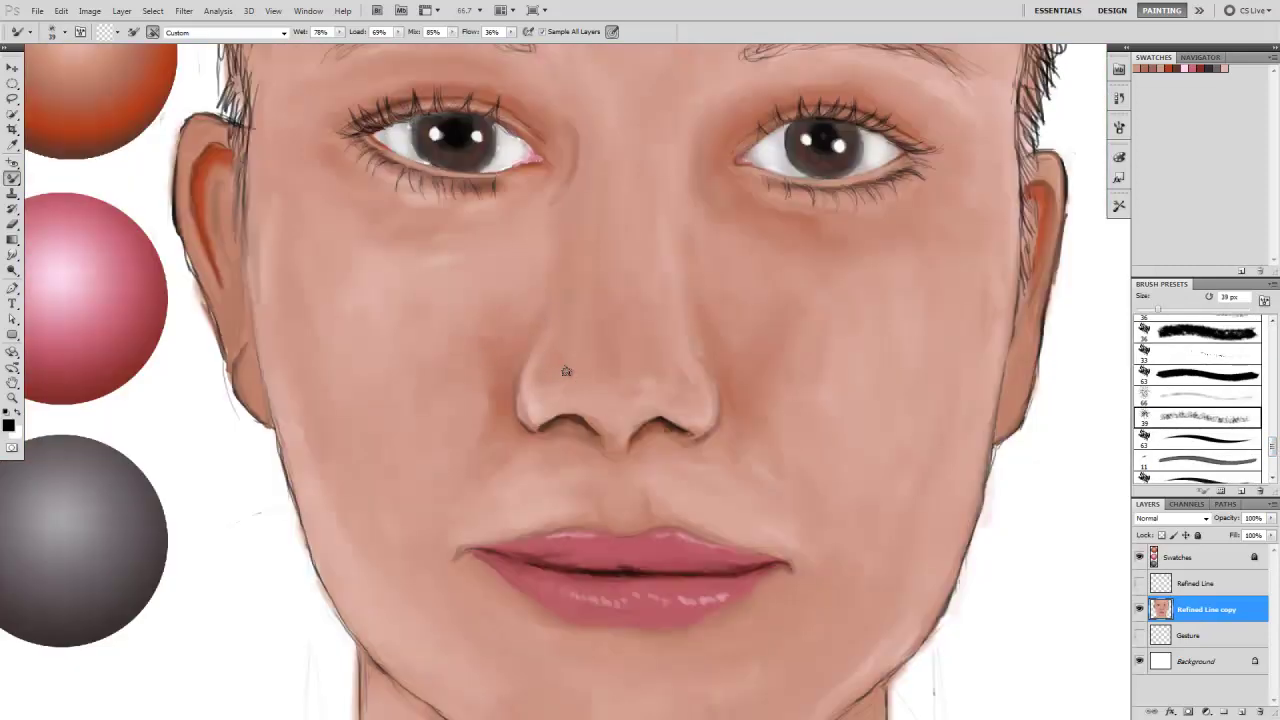
scroll(1205, 420, "down", 3)
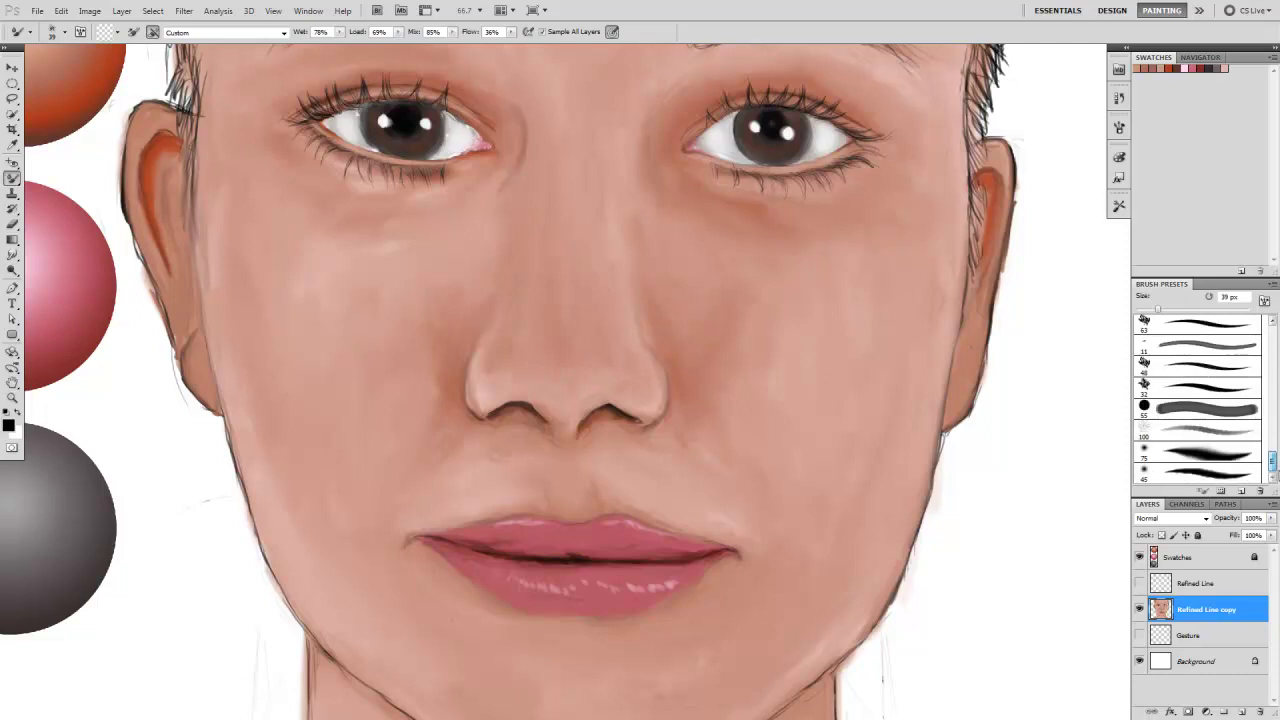
Enable brush Scattering and Transfer, raising flow, wetness and mix jitter.
left_click(1119, 128)
left_click(905, 186)
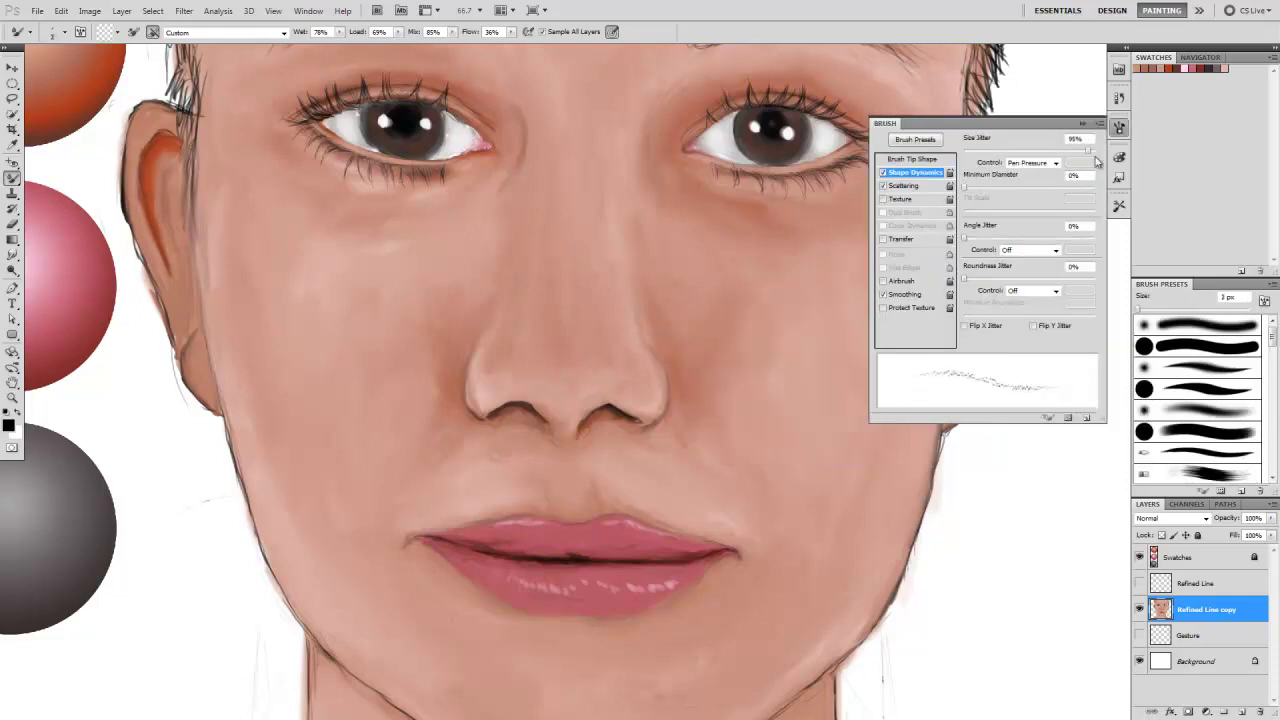
left_click(903, 239)
left_click_drag(995, 213, 1007, 203)
left_click_drag(965, 258, 1019, 258)
left_click_drag(965, 312, 1019, 312)
Resize the textured brush tip between 4 and 7 px.
key("bracketright")
key("bracketright")
key("bracketright")
right_click(731, 366)
key("Escape")
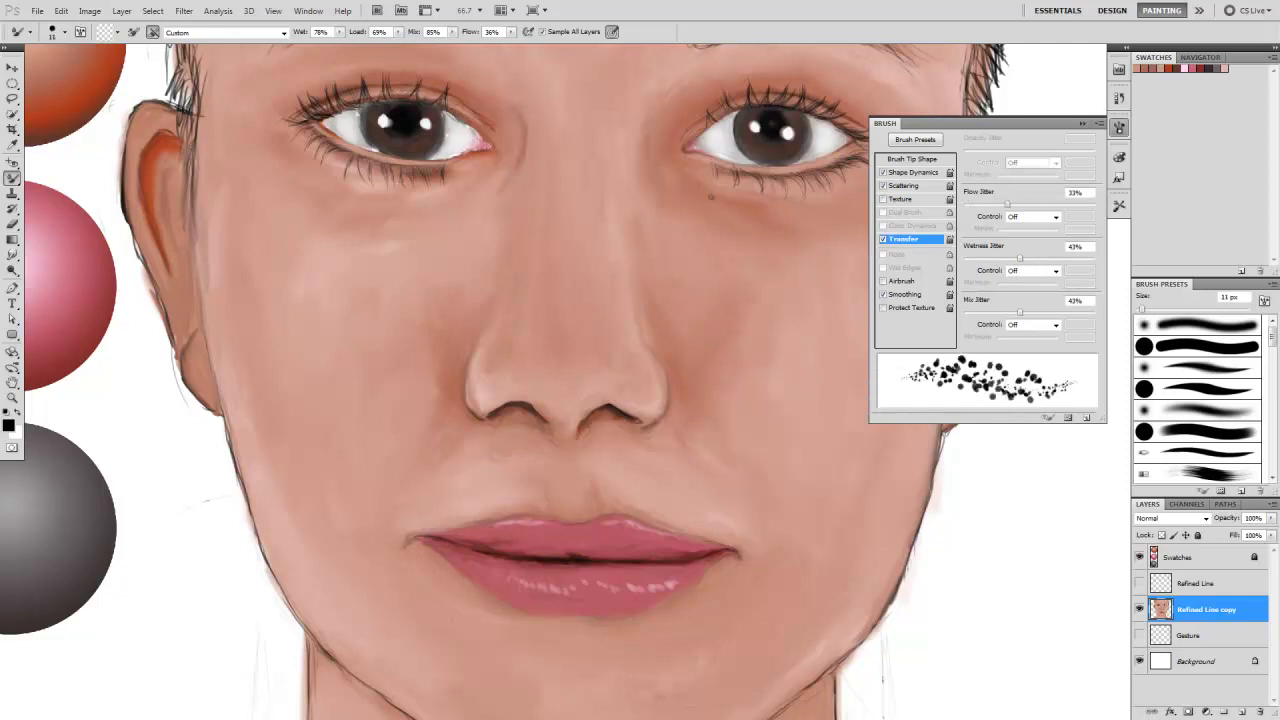
right_click(688, 176)
key("bracketleft")
key("bracketleft")
key("bracketleft")
key("Escape")
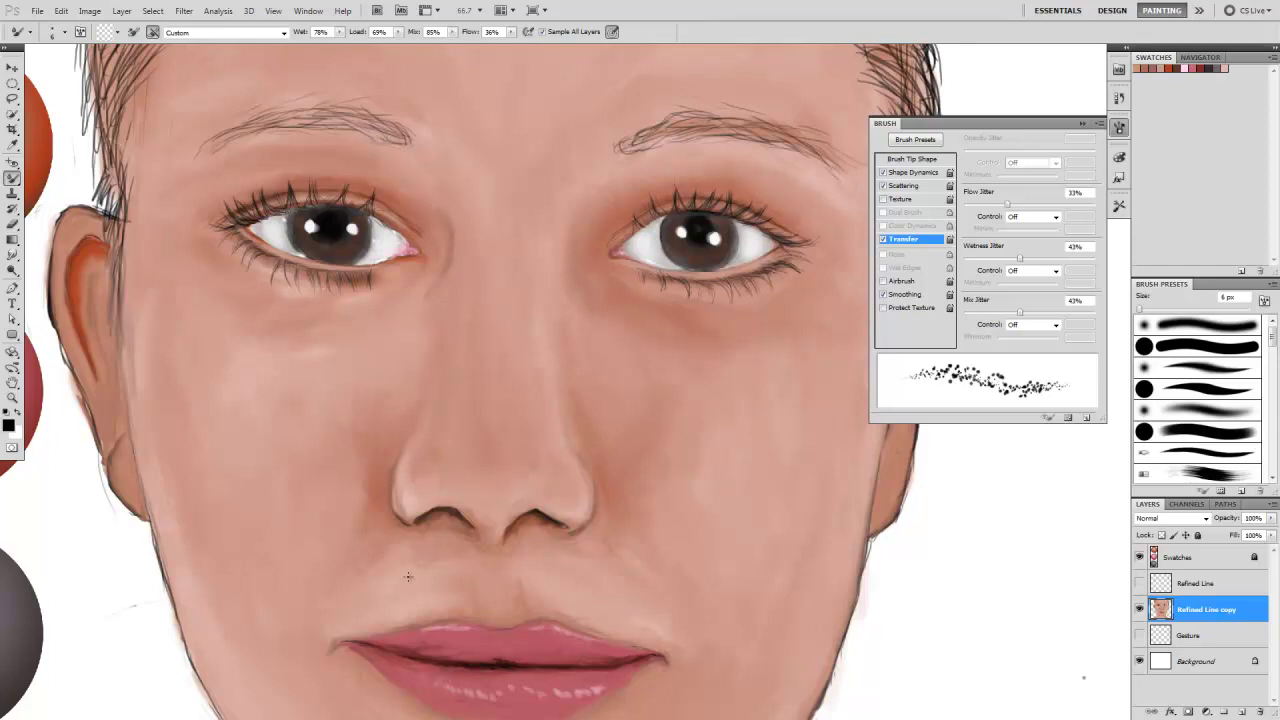
key("bracketright")
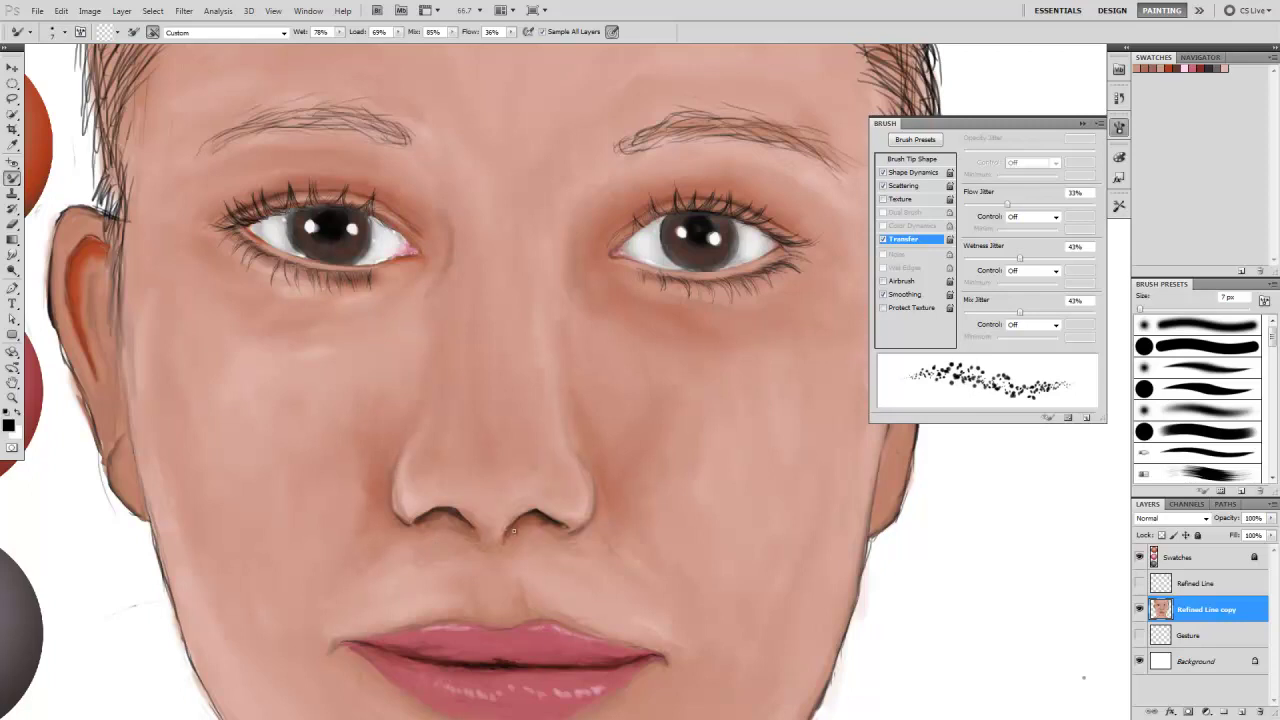
key("bracketleft")
key("bracketleft")
key("bracketleft")
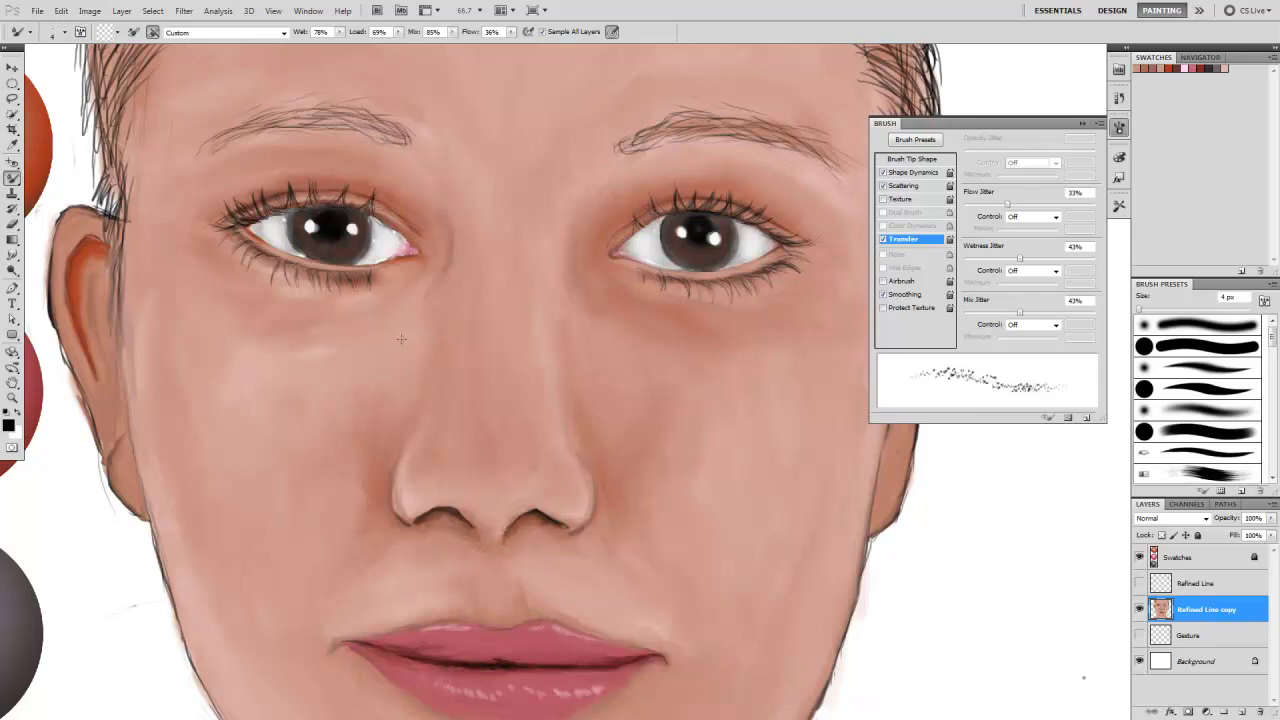
Make white the foreground colour and return to the regular Brush at 6 px.
key("x")
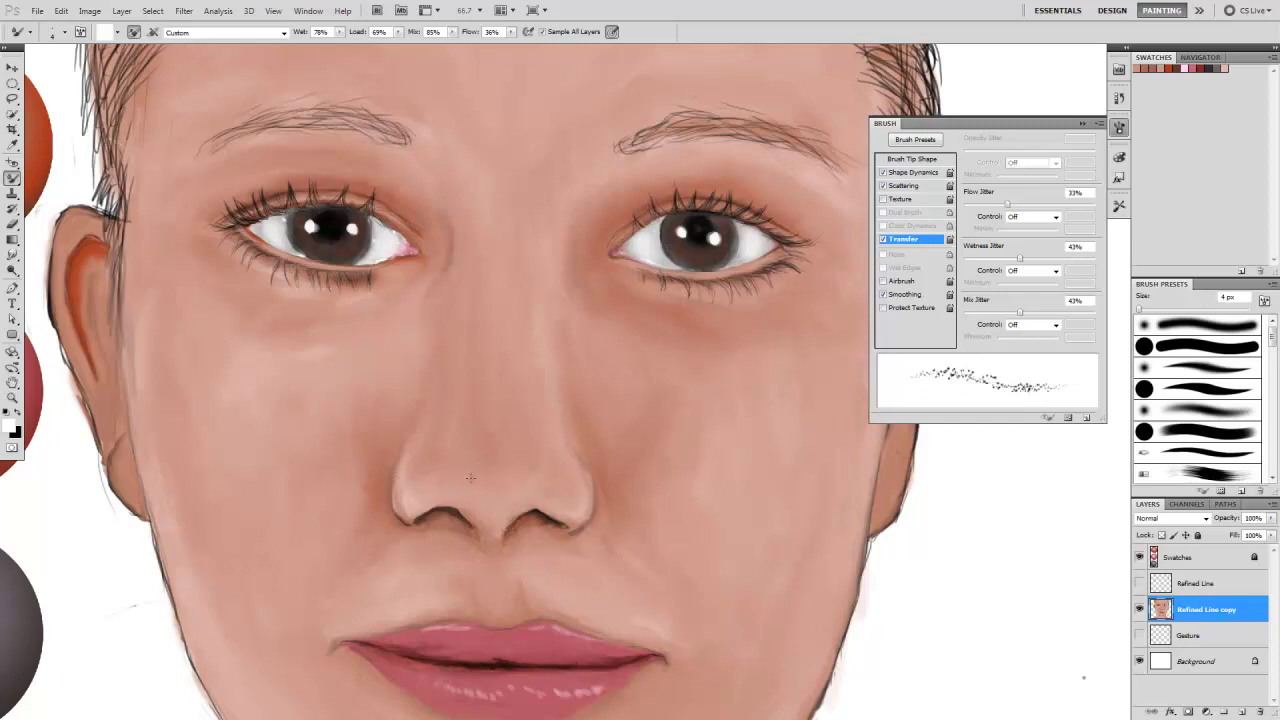
key("bracketright")
key("bracketright")
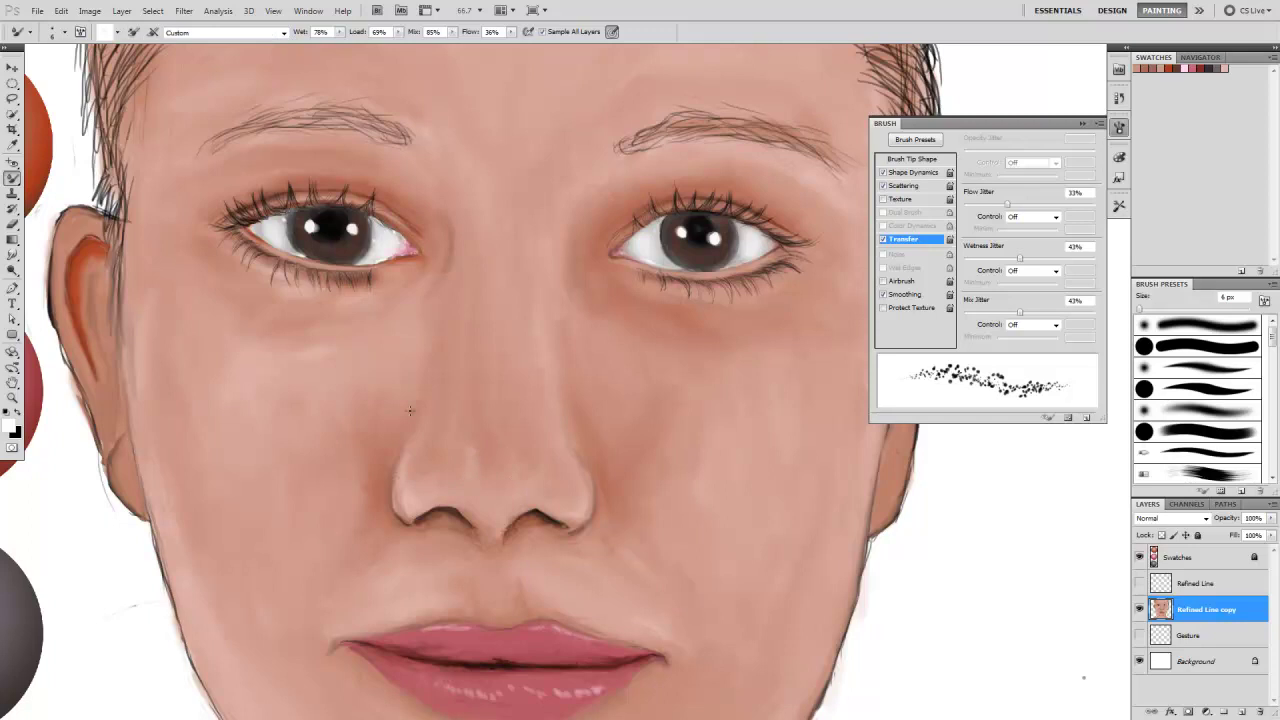
key("shift+b")
key("bracketright")
key("bracketright")
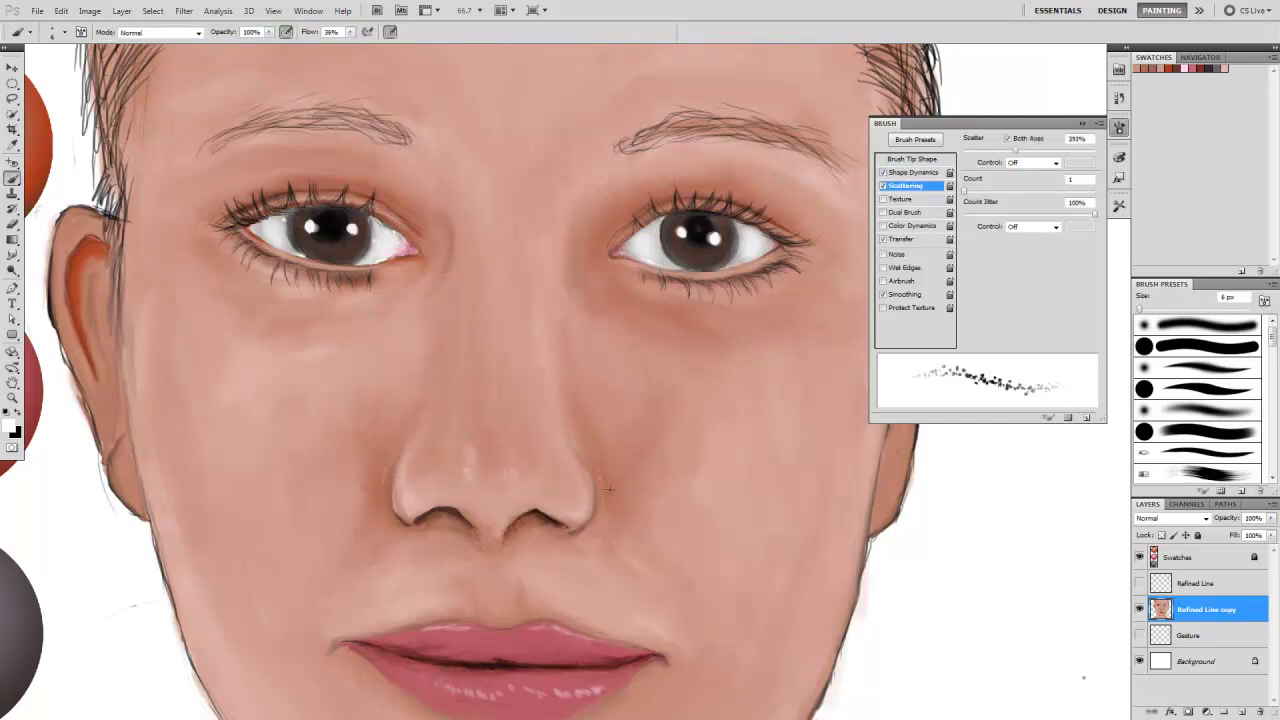
key("bracketright")
key("bracketright")
key("bracketright")
Push brush scatter to 1000% and shrink the brush to 7 px.
scroll(432, 508, "down", 3)
left_click(382, 381, "alt")
left_click_drag(1015, 149, 1093, 149)
key("bracketleft")
key("bracketleft")
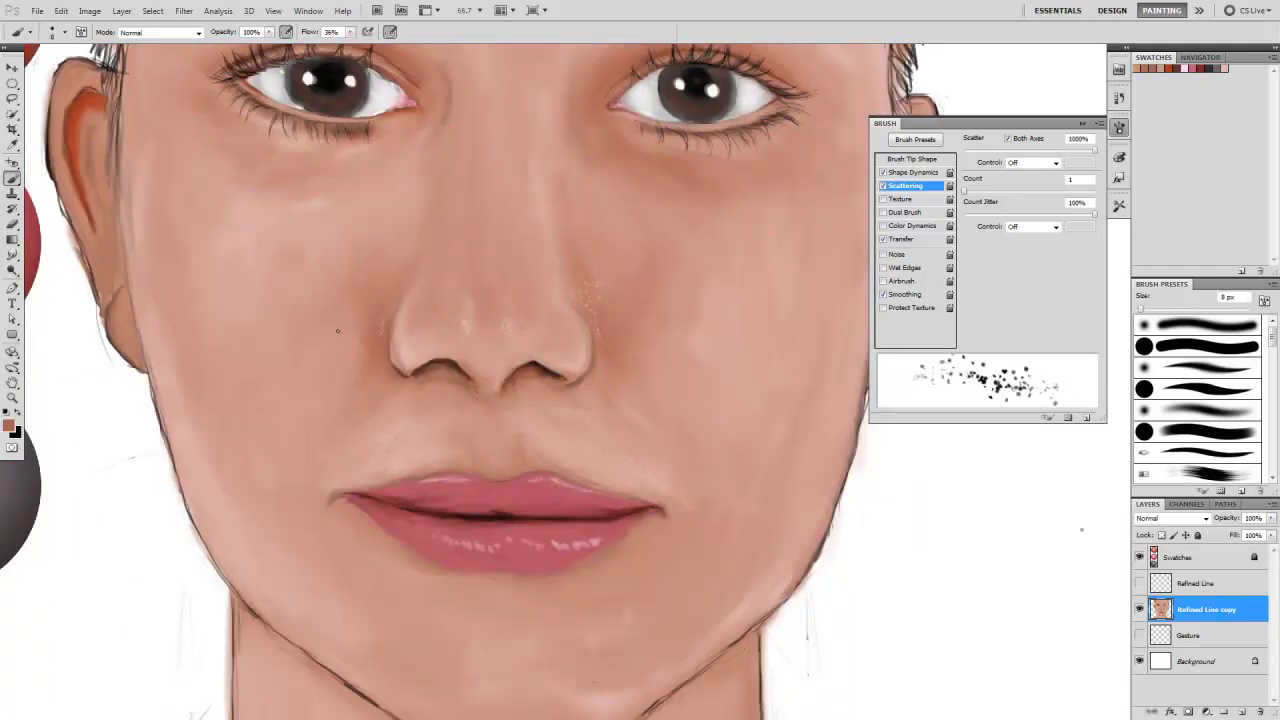
key("bracketleft")
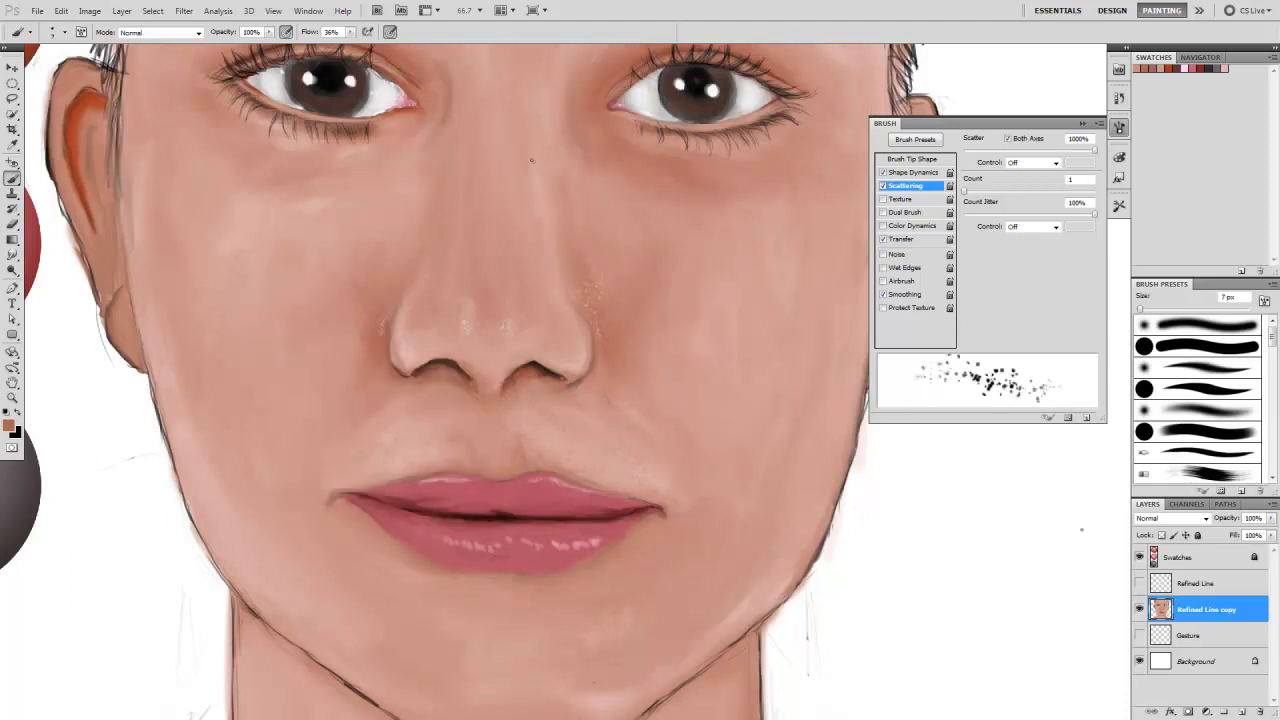
scroll(531, 160, "up", 3)
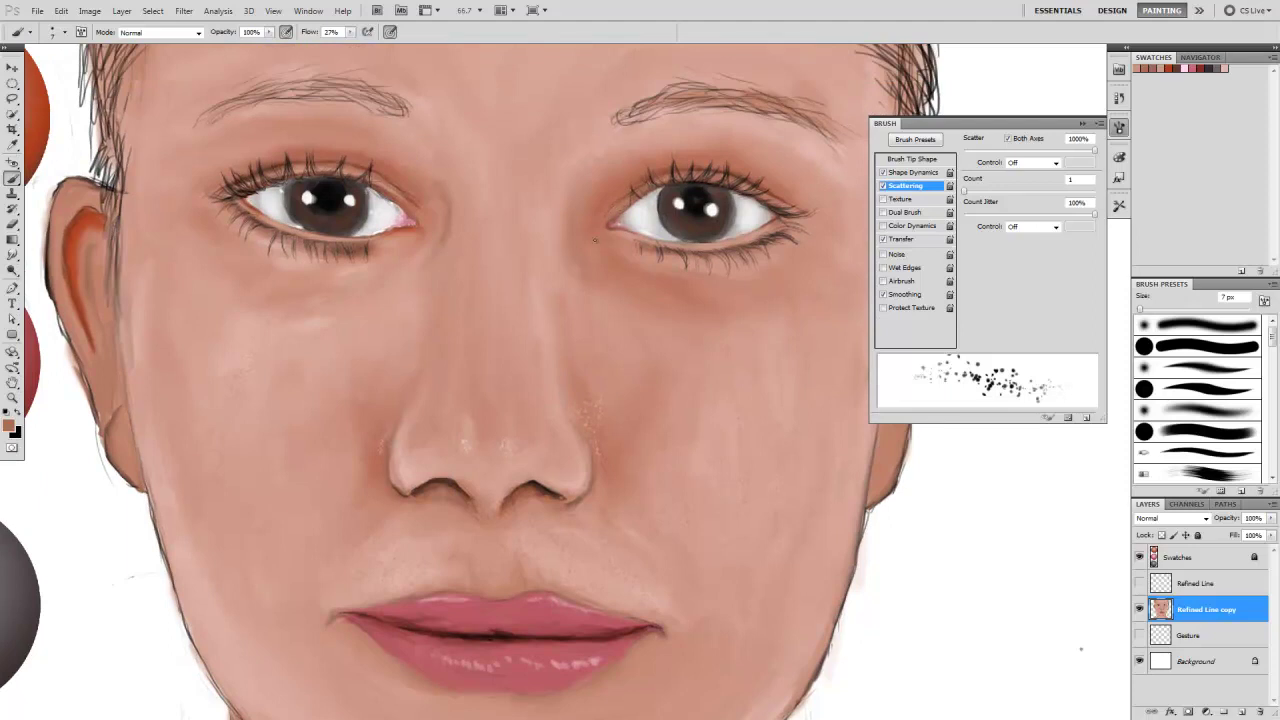
scroll(450, 235, "down", 1)
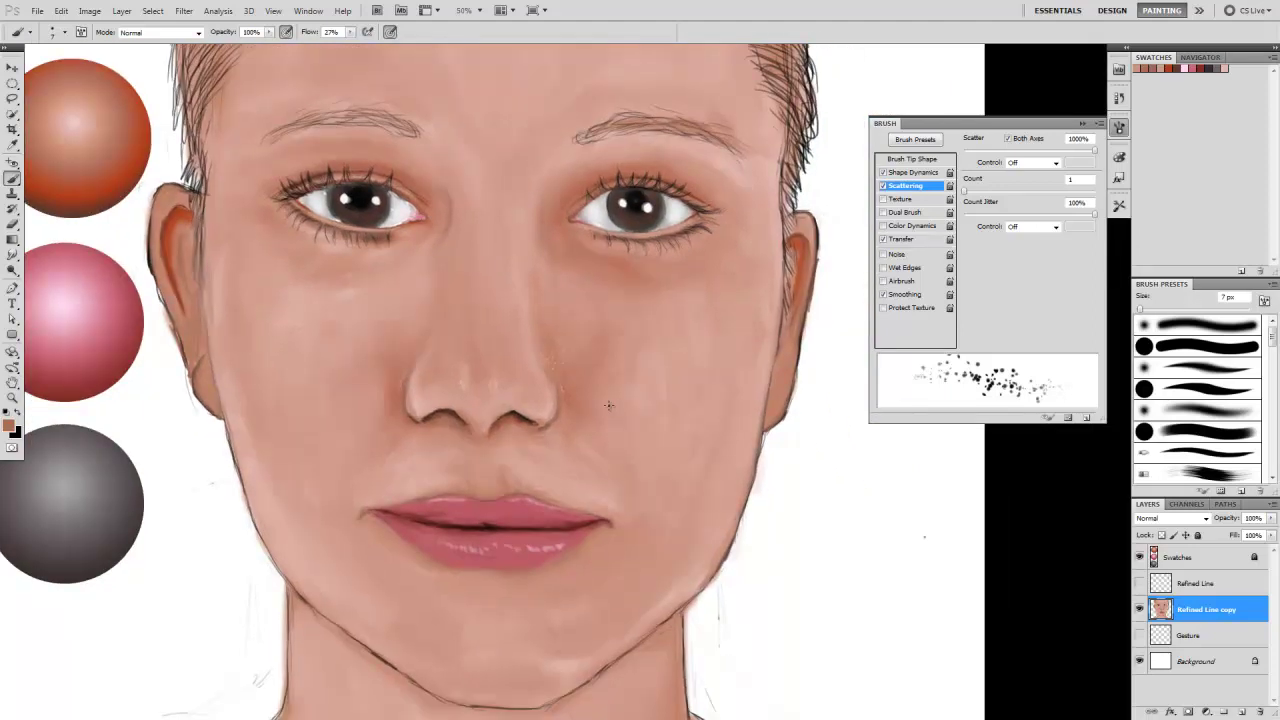
scroll(580, 298, "down", 1)
Dodge the shadow under the right-hand eye to lighten it.
key("o")
left_click_drag(650, 298, 680, 310)
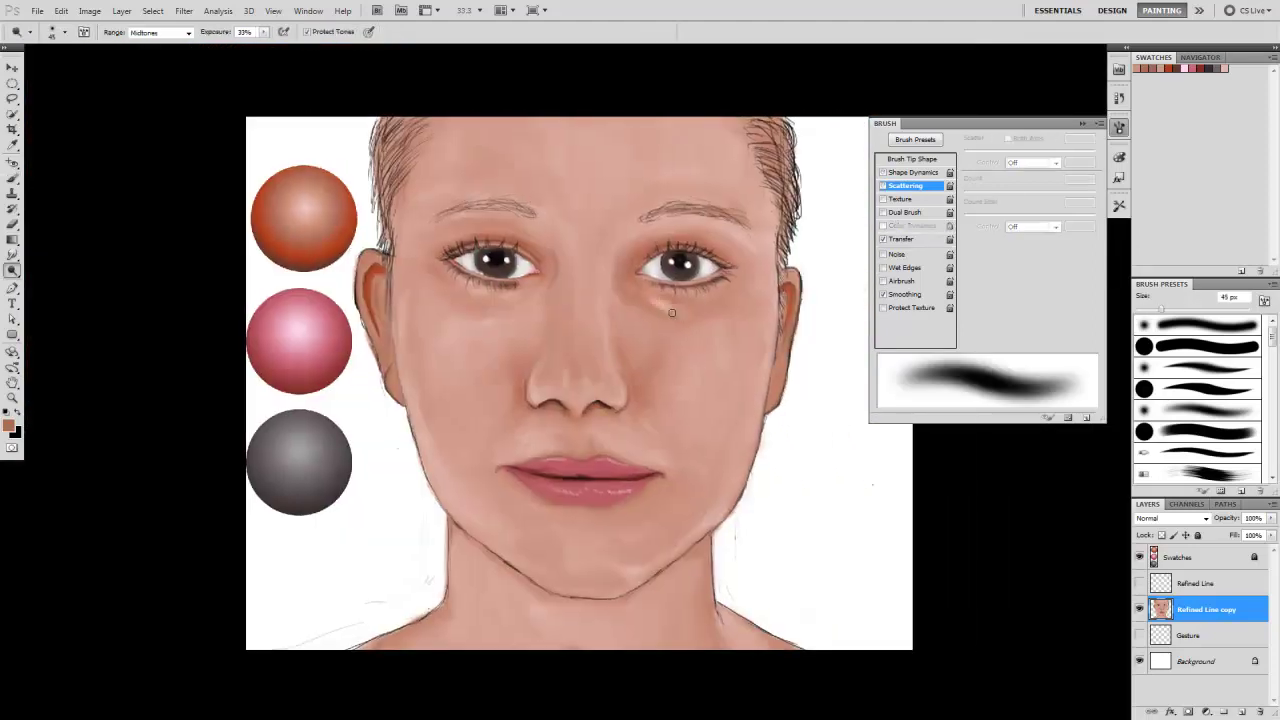
key("shift+o")
key("shift+o")
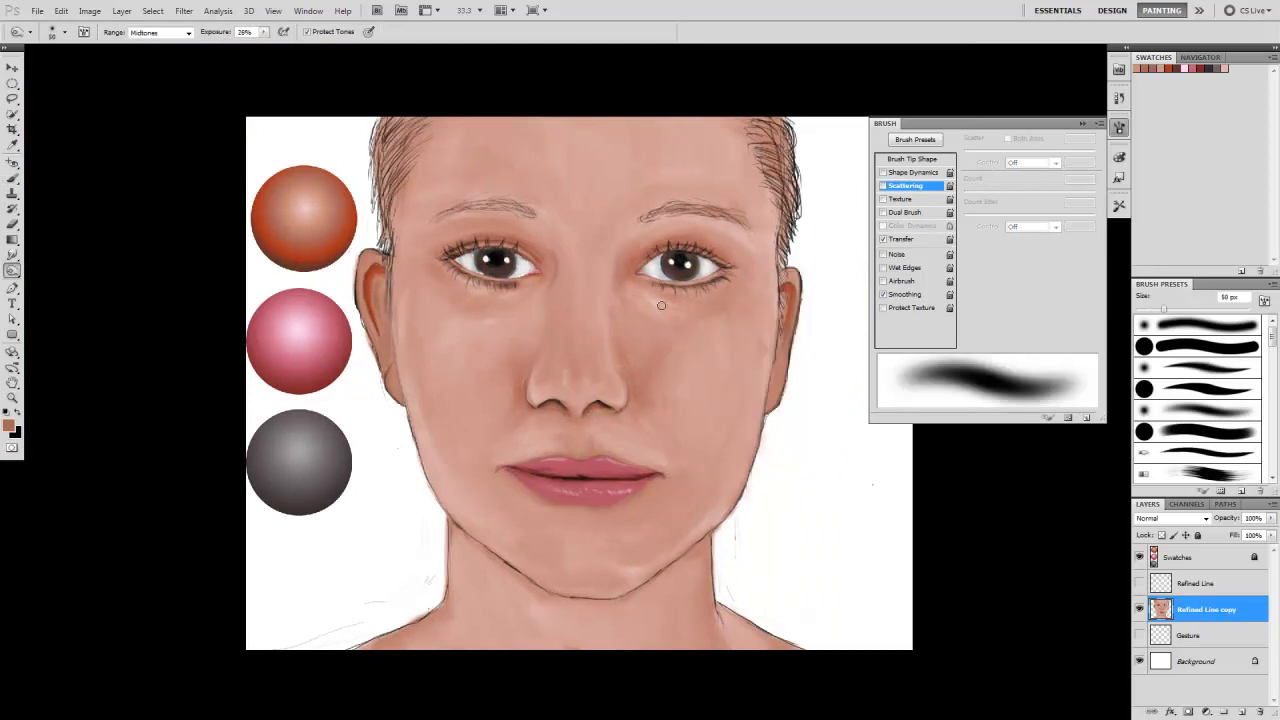
Sample skin tones from the nose and face for speckling, then close the Brush panel.
key("b")
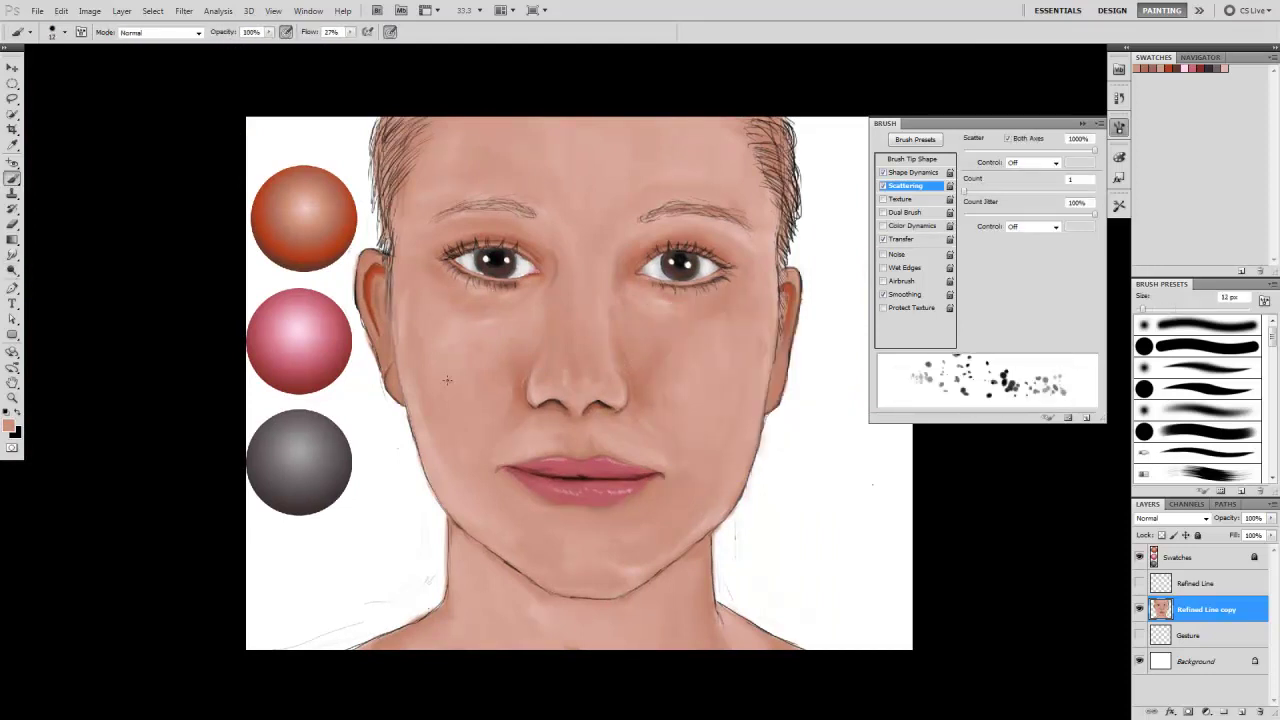
left_click(639, 380, "alt")
left_click(626, 183, "alt")
left_click(659, 554, "alt")
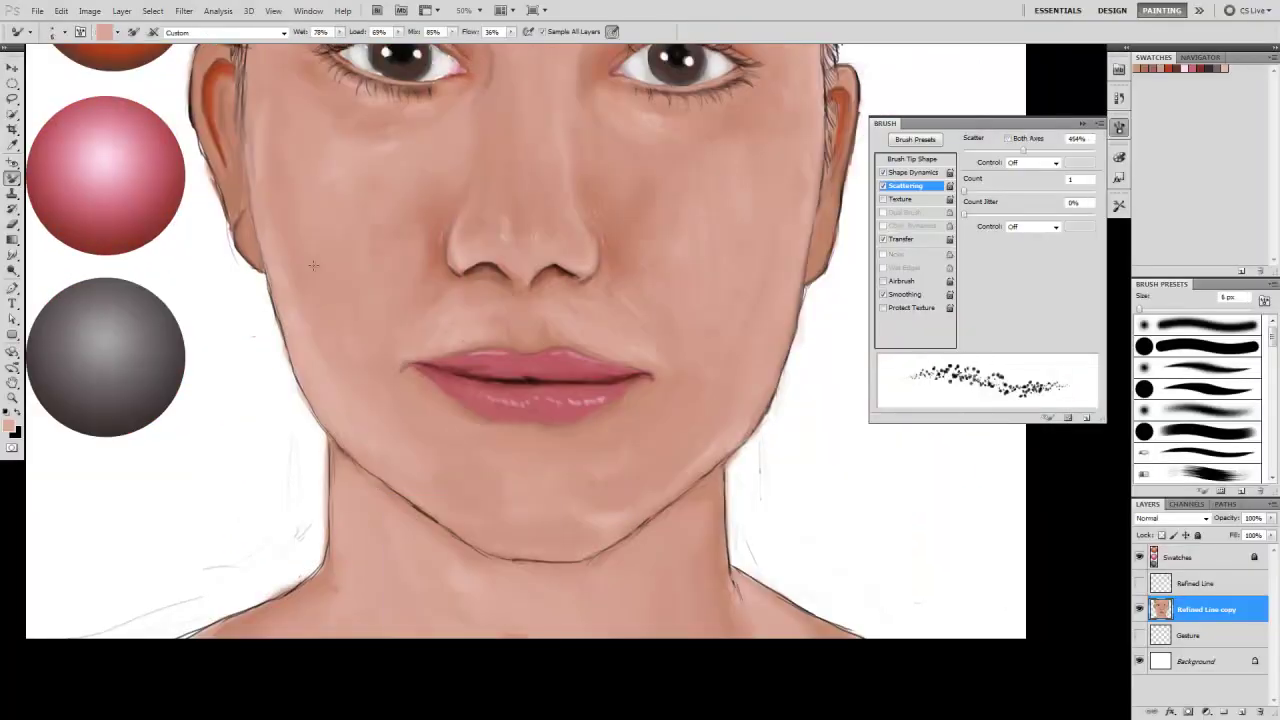
key("F5")
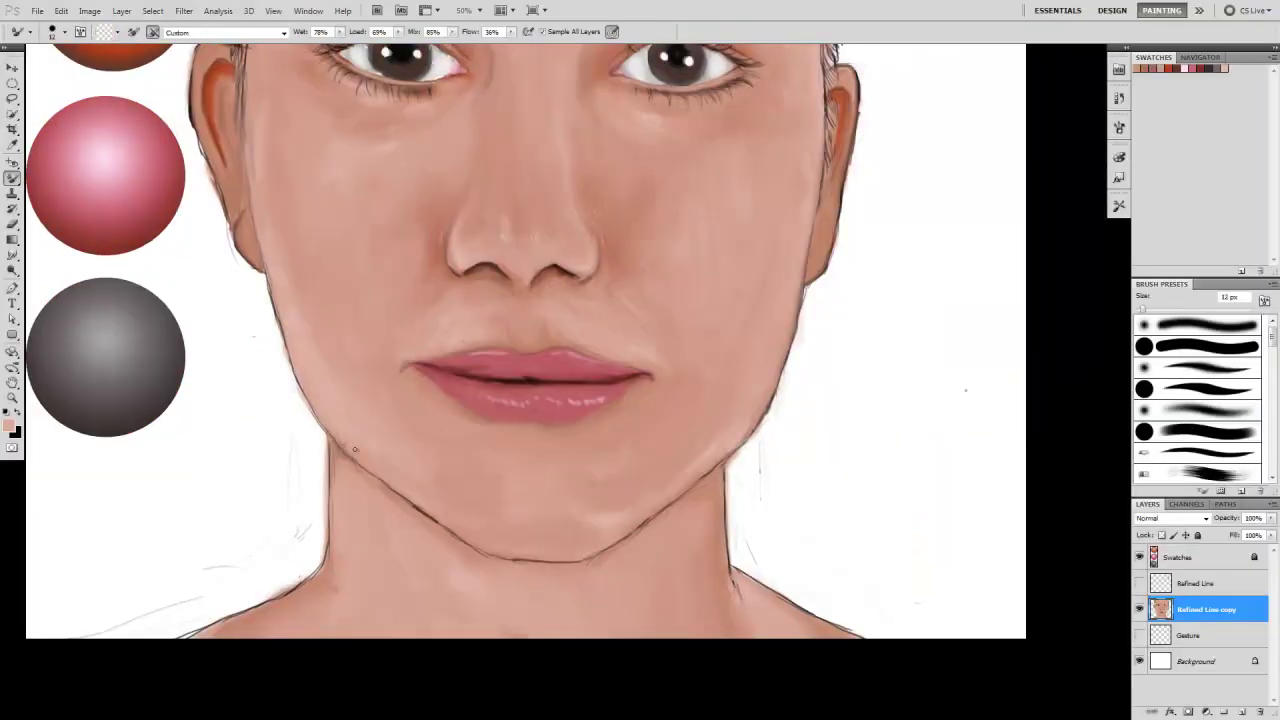
Blend the chin line, right jaw, neck contour and lower ear contours with the Mixer Brush.
mouse_move(354, 460)
left_mouse_down()
mouse_move(314, 453)
mouse_move(248, 360)
mouse_move(227, 290)
left_mouse_up()
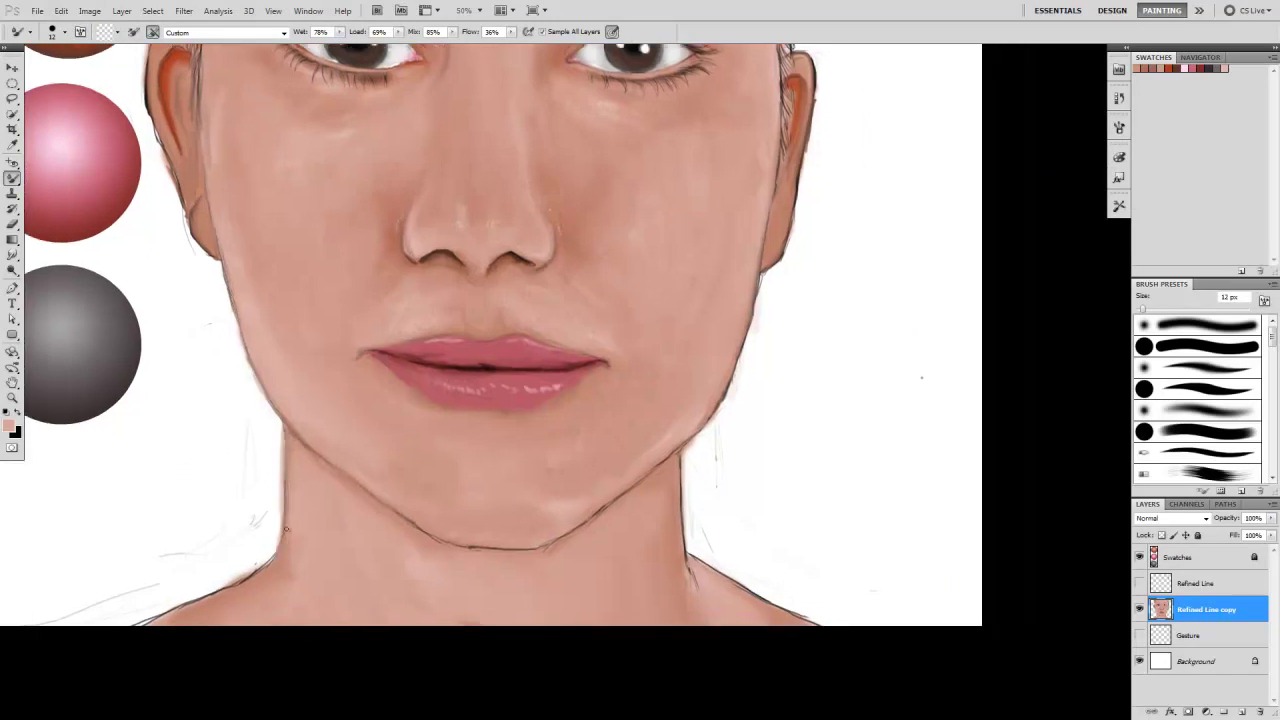
mouse_move(395, 508)
left_mouse_down()
mouse_move(438, 540)
mouse_move(564, 534)
mouse_move(603, 509)
left_mouse_up()
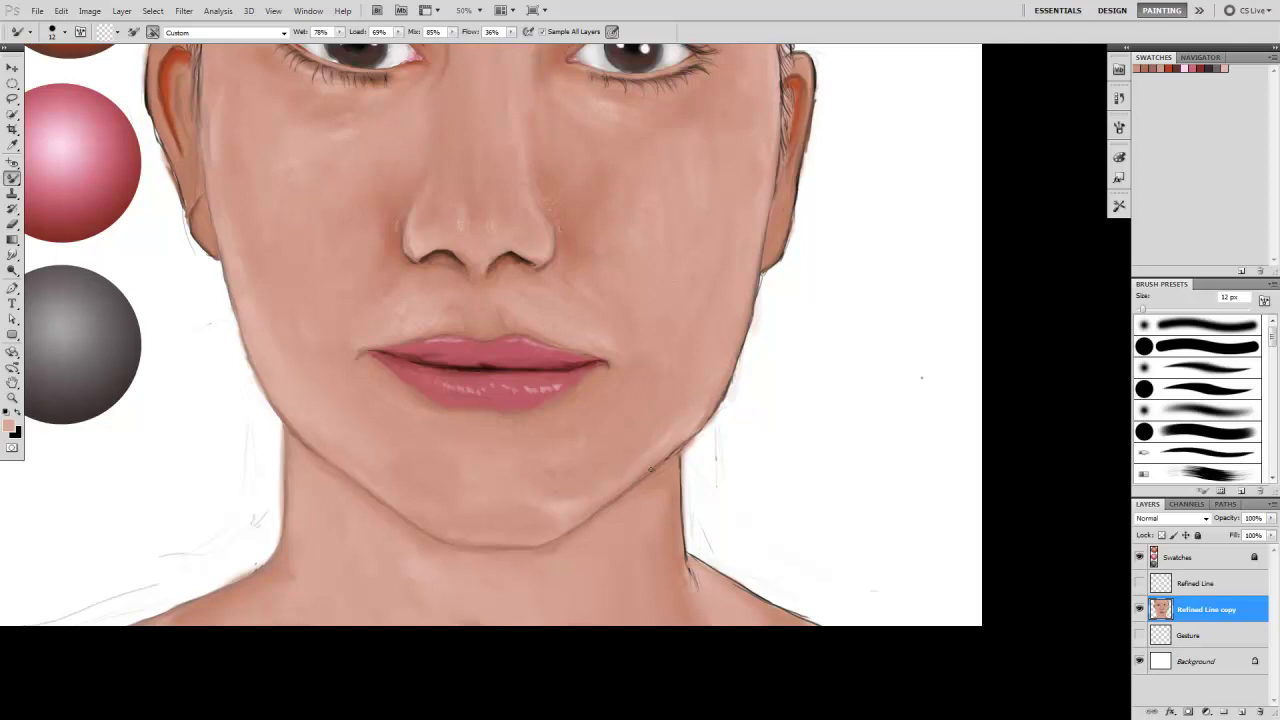
left_click_drag(689, 437, 601, 509)
mouse_move(679, 452)
left_mouse_down()
mouse_move(700, 598)
mouse_move(760, 598)
mouse_move(805, 618)
left_mouse_up()
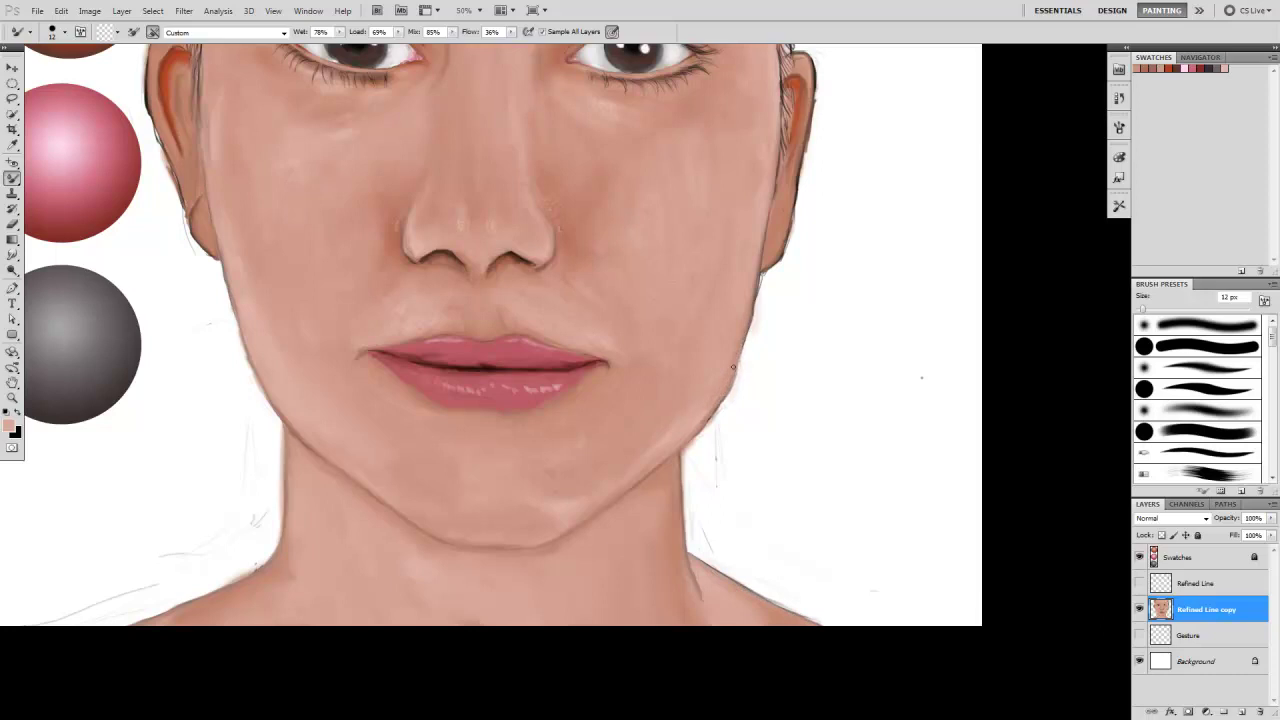
left_click_drag(733, 367, 695, 467)
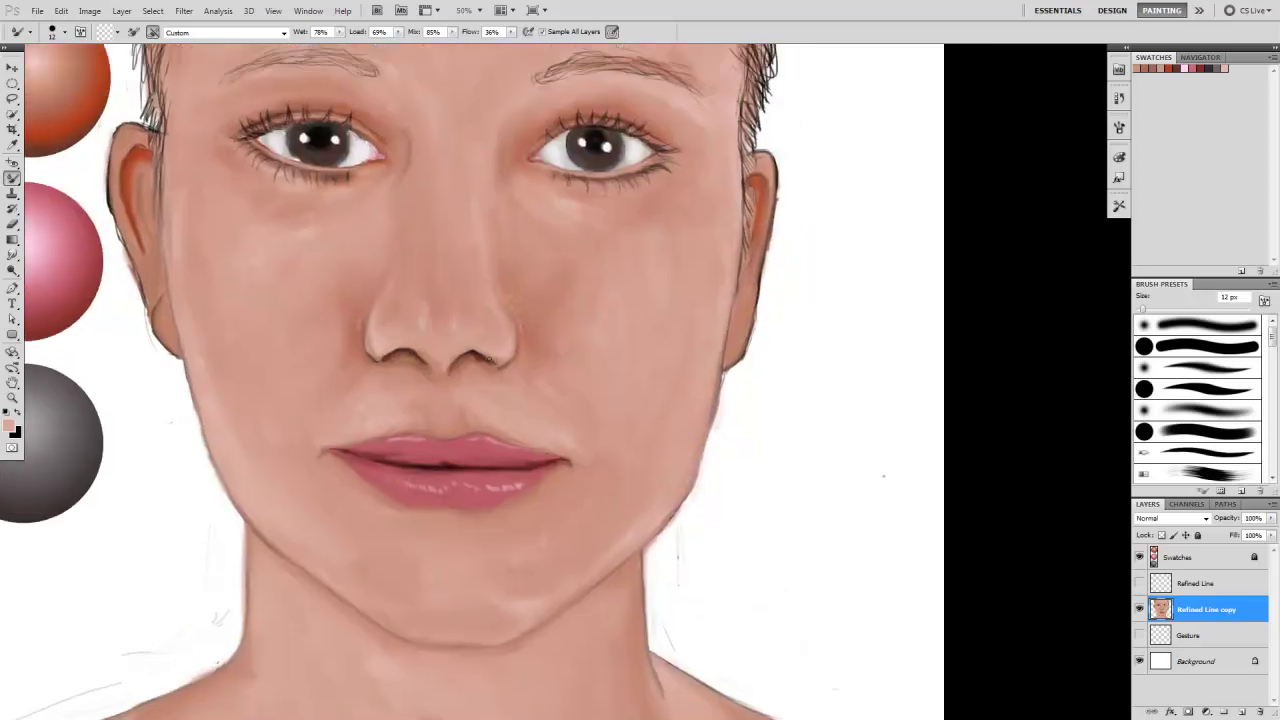
left_click_drag(757, 295, 740, 250)
left_click_drag(128, 264, 118, 176)
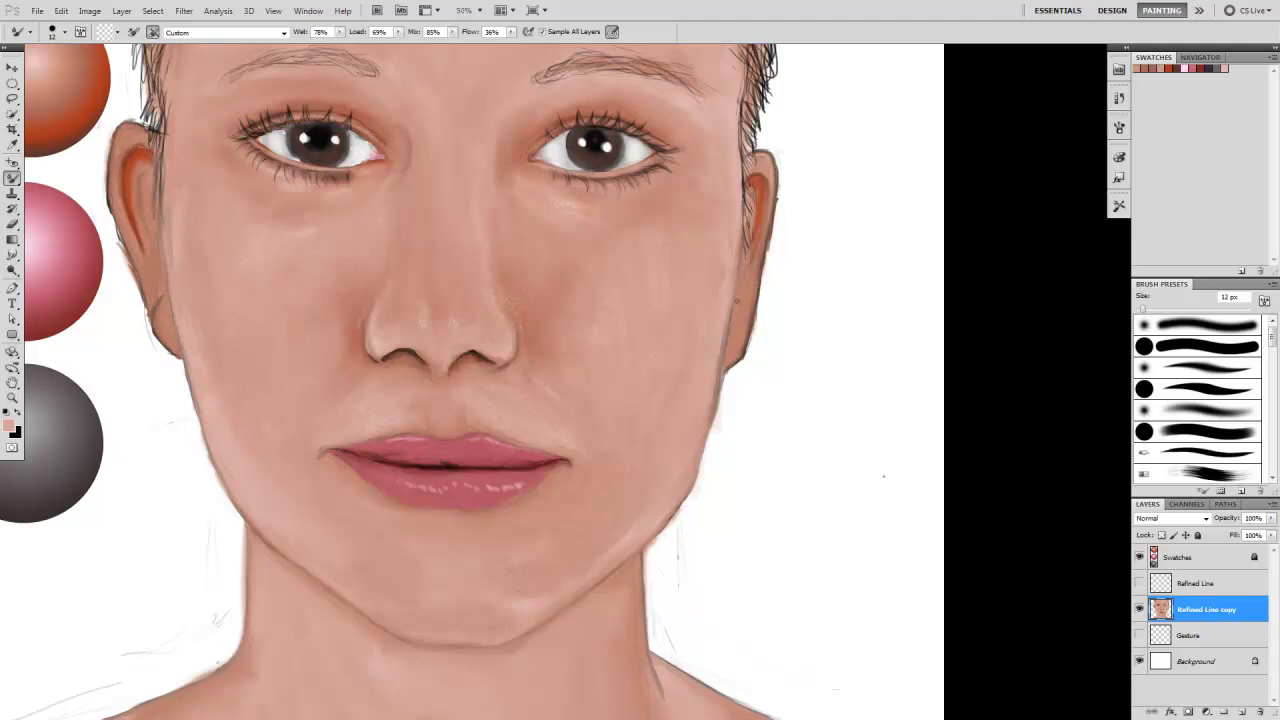
Soften the left ear outline with a 29 px soft brush and blend the right earlobe edge.
key("shift+b")
left_click(1200, 389)
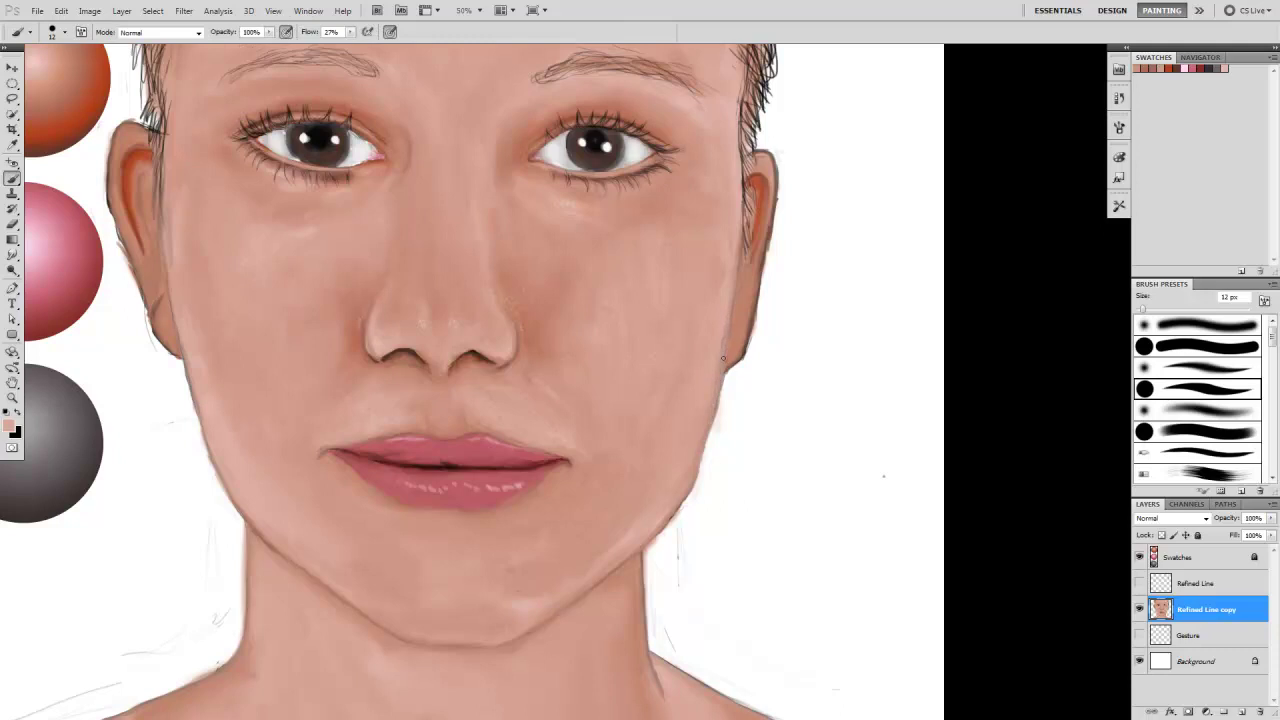
key("ctrl+z")
key("bracketright")
key("bracketright")
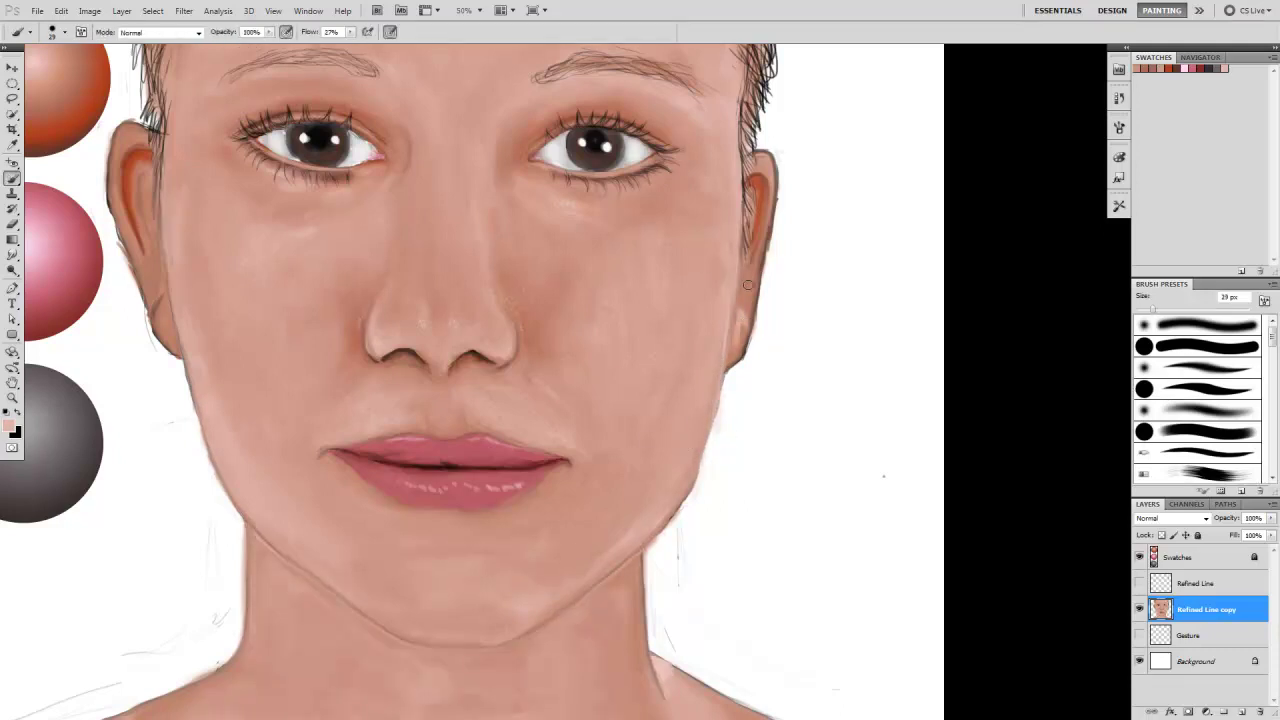
mouse_move(155, 319)
left_mouse_down()
mouse_move(128, 140)
mouse_move(119, 205)
left_mouse_up()
key("shift+b")
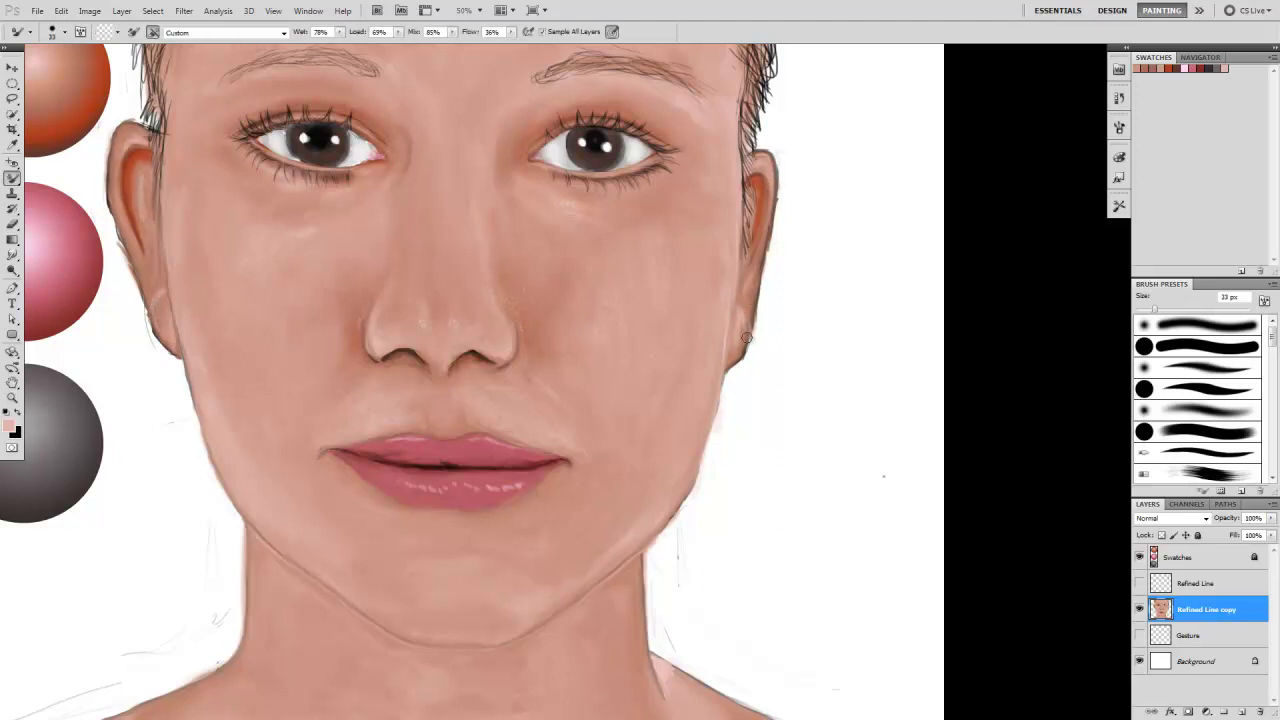
left_click_drag(745, 300, 743, 330)
key("e")
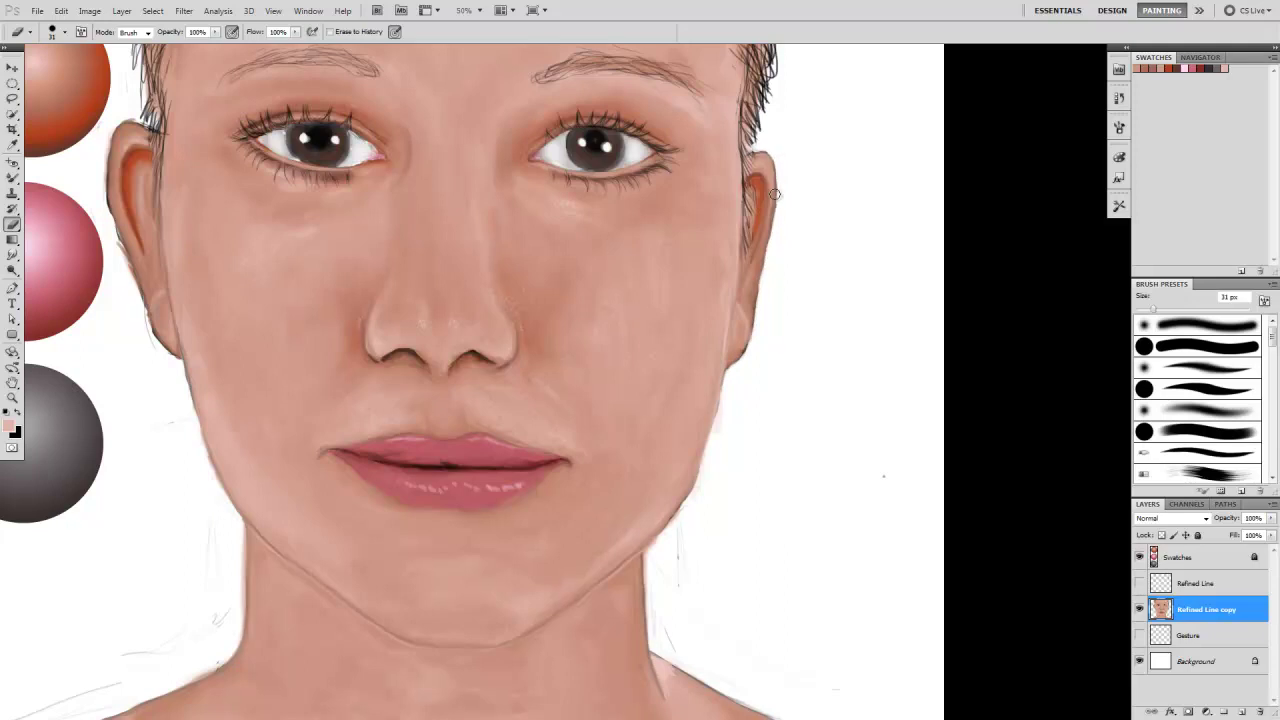
Toggle between the Mixer Brush and History Eraser while panning around the face.
key("b")
key("e")
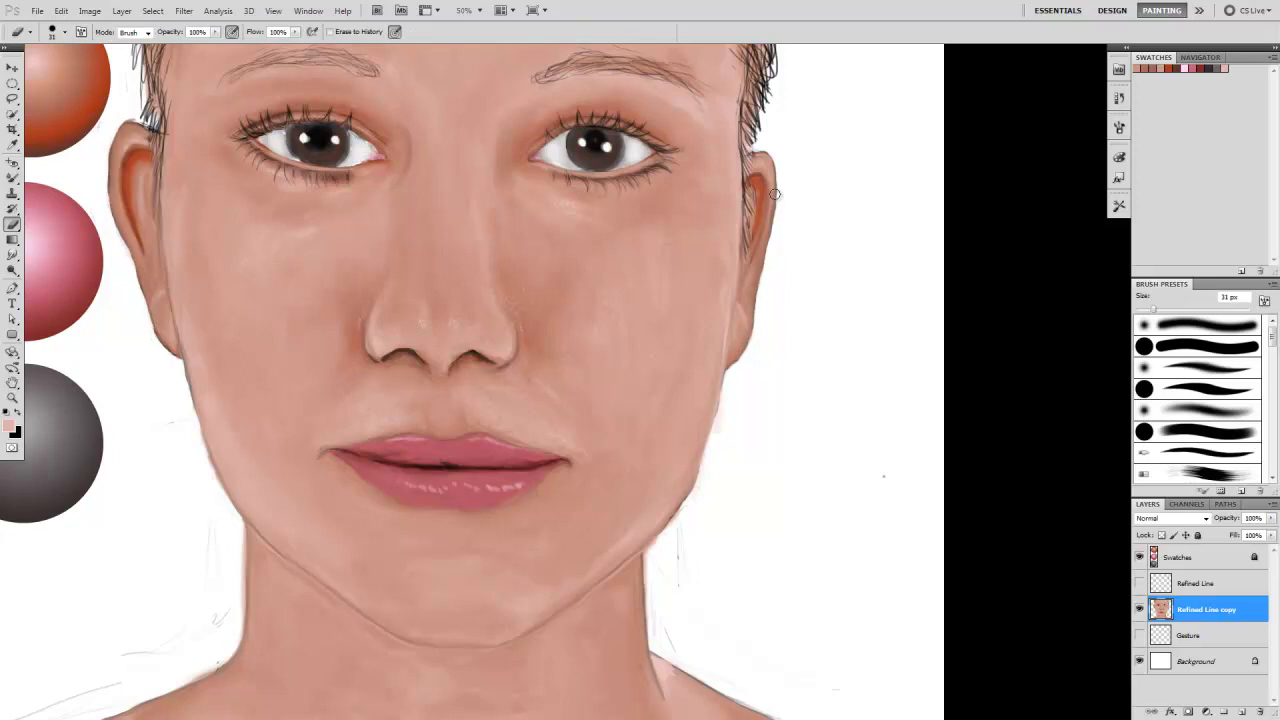
key("b")
scroll(774, 194, "up", 2)
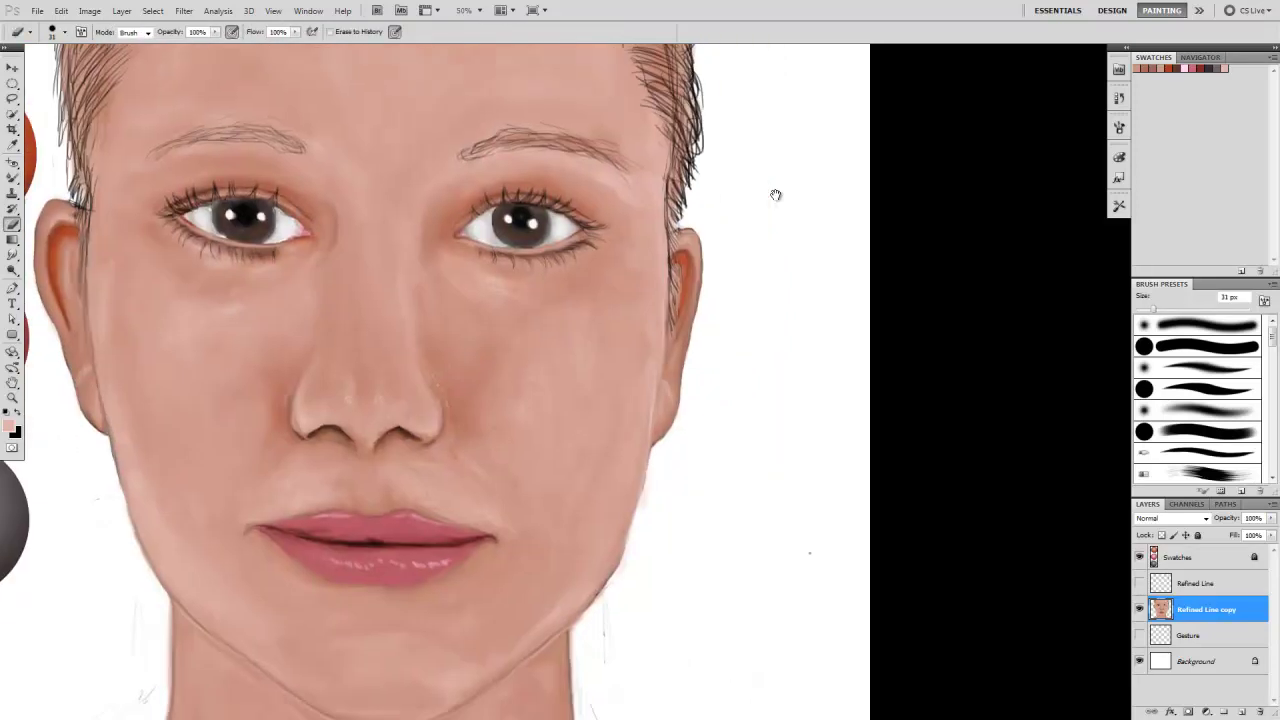
scroll(774, 194, "down", 4)
key("e")
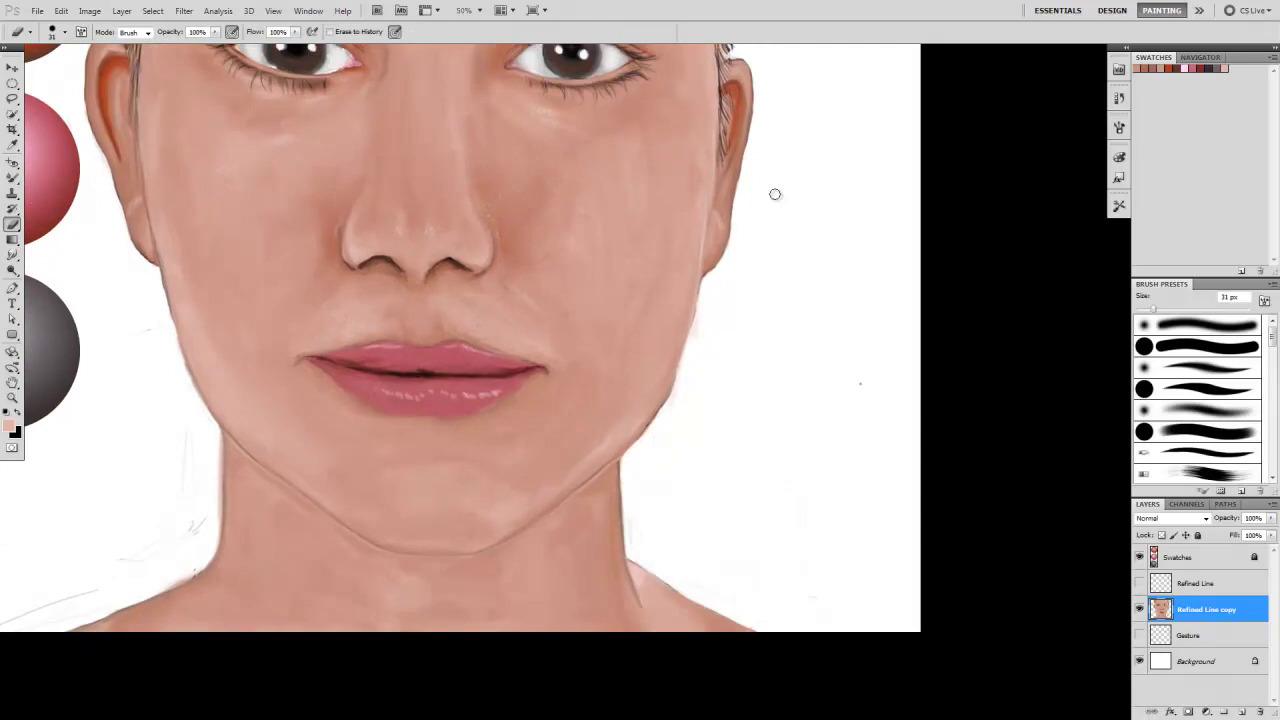
scroll(774, 194, "left", 3)
scroll(774, 194, "down", 1)
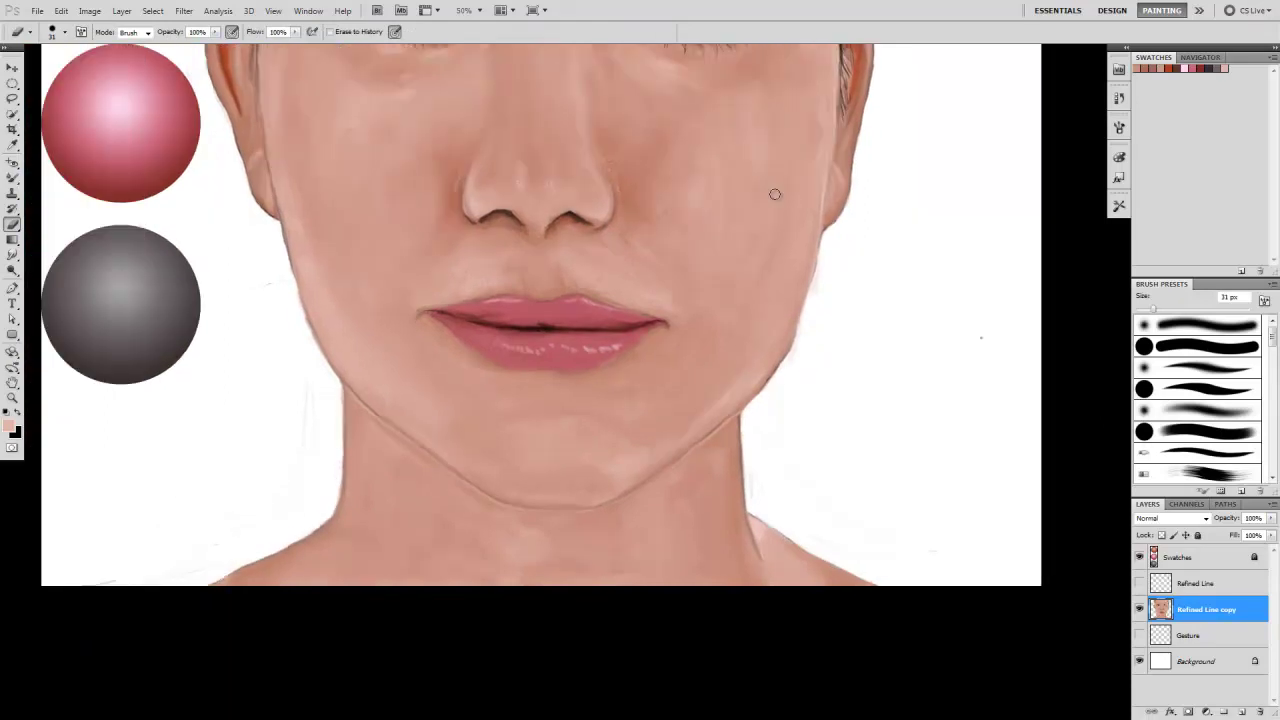
scroll(775, 194, "up", 1)
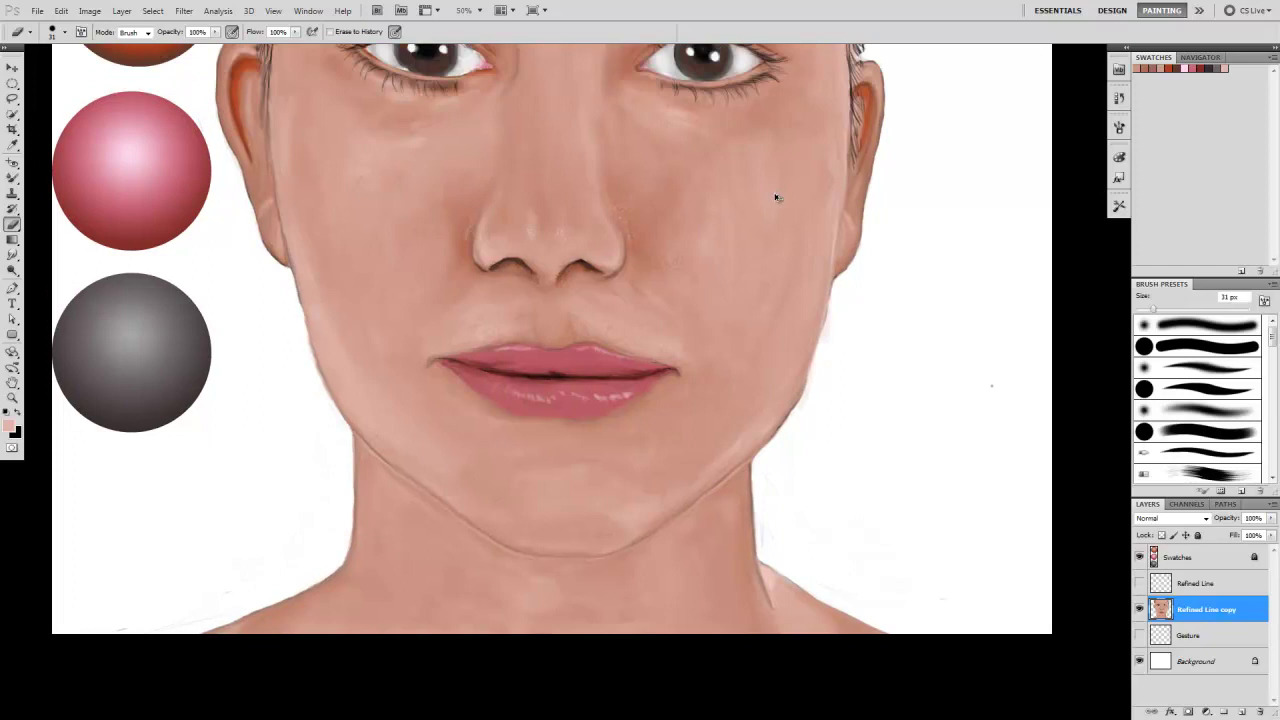
scroll(775, 194, "up", 4)
scroll(775, 194, "right", 1)
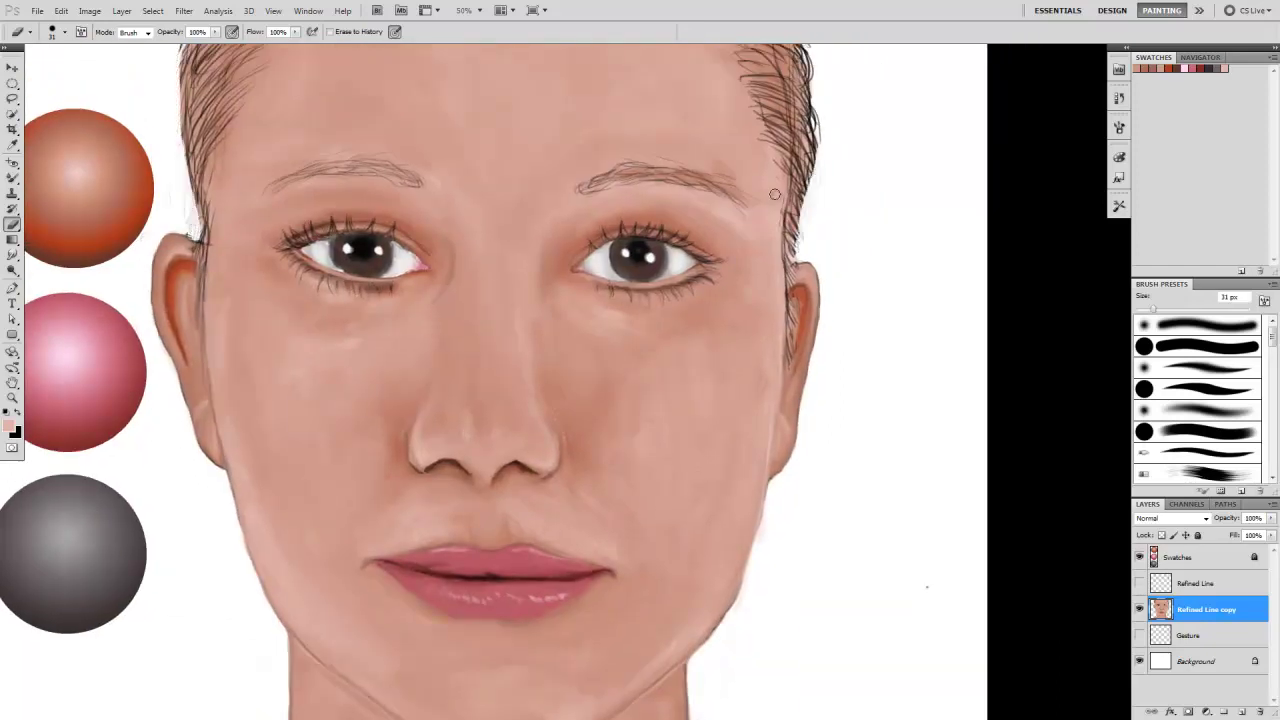
Paint dark hair strokes on both eyebrows with a small black brush.
key("b")
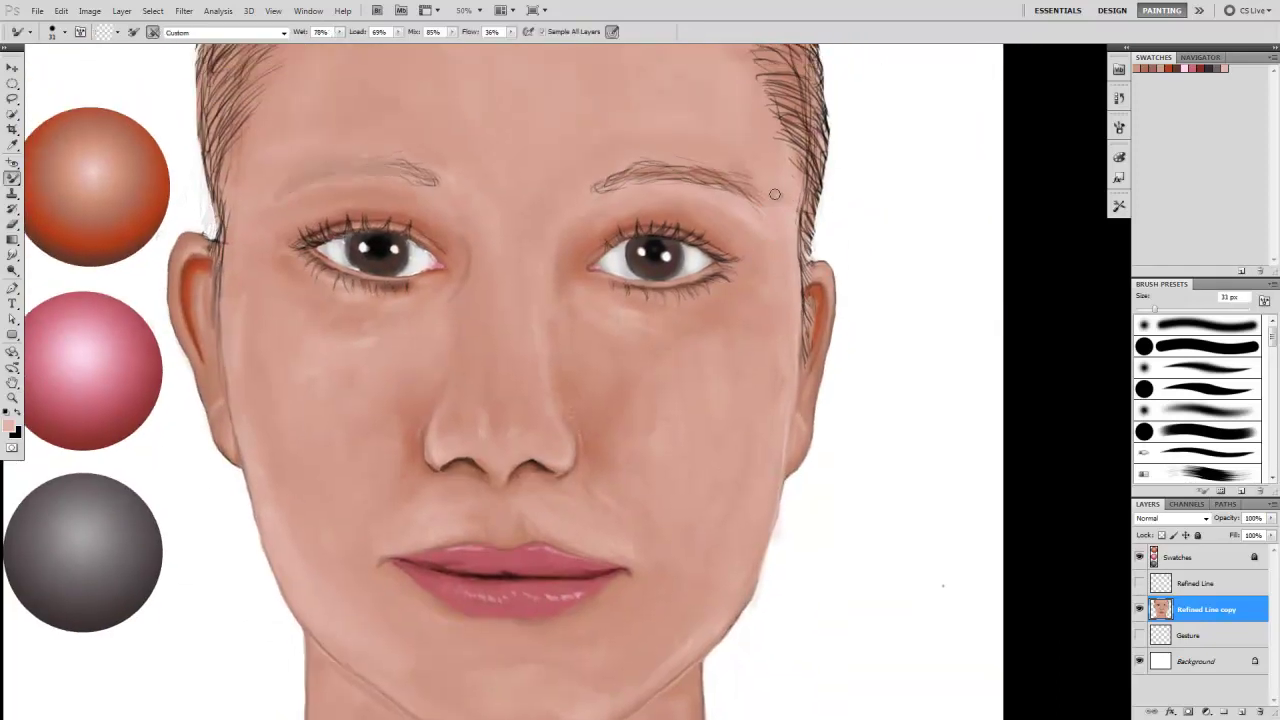
key("shift+b")
key("d")
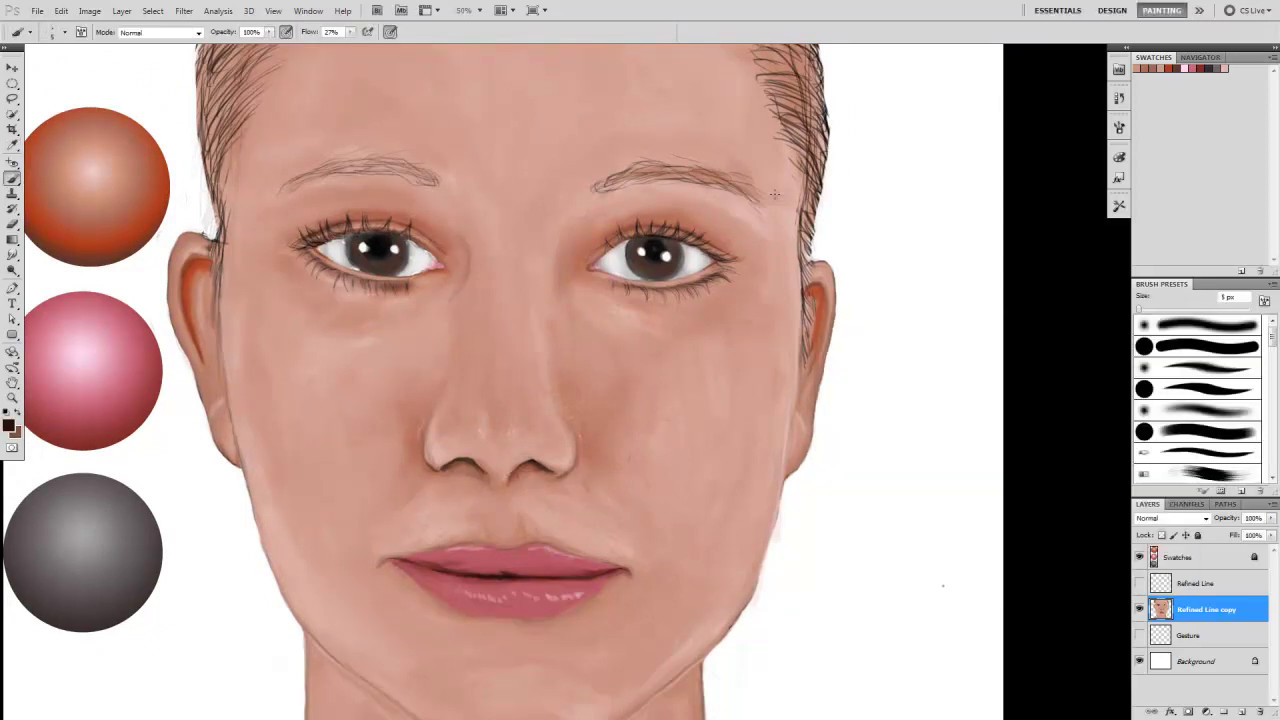
left_click_drag(386, 178, 418, 166)
mouse_move(602, 184)
left_mouse_down()
mouse_move(702, 164)
mouse_move(752, 190)
mouse_move(812, 142)
mouse_move(820, 102)
mouse_move(798, 64)
left_mouse_up()
Darken the hair at the right temple with dark strands along the hairline.
left_click_drag(806, 68, 770, 46)
mouse_move(800, 100)
left_mouse_down()
mouse_move(770, 124)
mouse_move(800, 208)
left_mouse_up()
left_click_drag(826, 130, 802, 172)
mouse_move(820, 60)
left_mouse_down()
mouse_move(804, 122)
mouse_move(800, 110)
left_mouse_up()
left_click_drag(814, 196, 802, 248)
Paint dark hair strands beside the right ear.
left_click_drag(806, 340, 800, 370)
left_click_drag(810, 312, 800, 352)
left_click_drag(816, 288, 804, 326)
mouse_move(818, 236)
left_mouse_down()
mouse_move(802, 296)
mouse_move(800, 250)
left_mouse_up()
left_click_drag(818, 206, 804, 240)
Paint hair strands along the left hairline and beside the left ear.
mouse_move(218, 314)
left_mouse_down()
mouse_move(192, 404)
mouse_move(204, 280)
mouse_move(210, 316)
left_mouse_up()
left_click_drag(216, 230, 210, 266)
left_click_drag(214, 188, 206, 238)
left_click_drag(228, 134, 204, 210)
left_click_drag(250, 110, 204, 190)
left_click_drag(258, 76, 196, 180)
Add thin strands along the top hairlines, left sideburn and right hair edge.
left_click_drag(256, 52, 194, 130)
left_click_drag(500, 300, 482, 342)
left_click_drag(720, 88, 806, 78)
left_click_drag(216, 78, 178, 110)
mouse_move(260, 98)
left_mouse_down()
mouse_move(172, 180)
mouse_move(196, 118)
left_mouse_up()
left_click_drag(228, 78, 170, 162)
mouse_move(182, 98)
left_mouse_down()
mouse_move(176, 206)
mouse_move(192, 272)
left_mouse_up()
left_click_drag(204, 256, 196, 284)
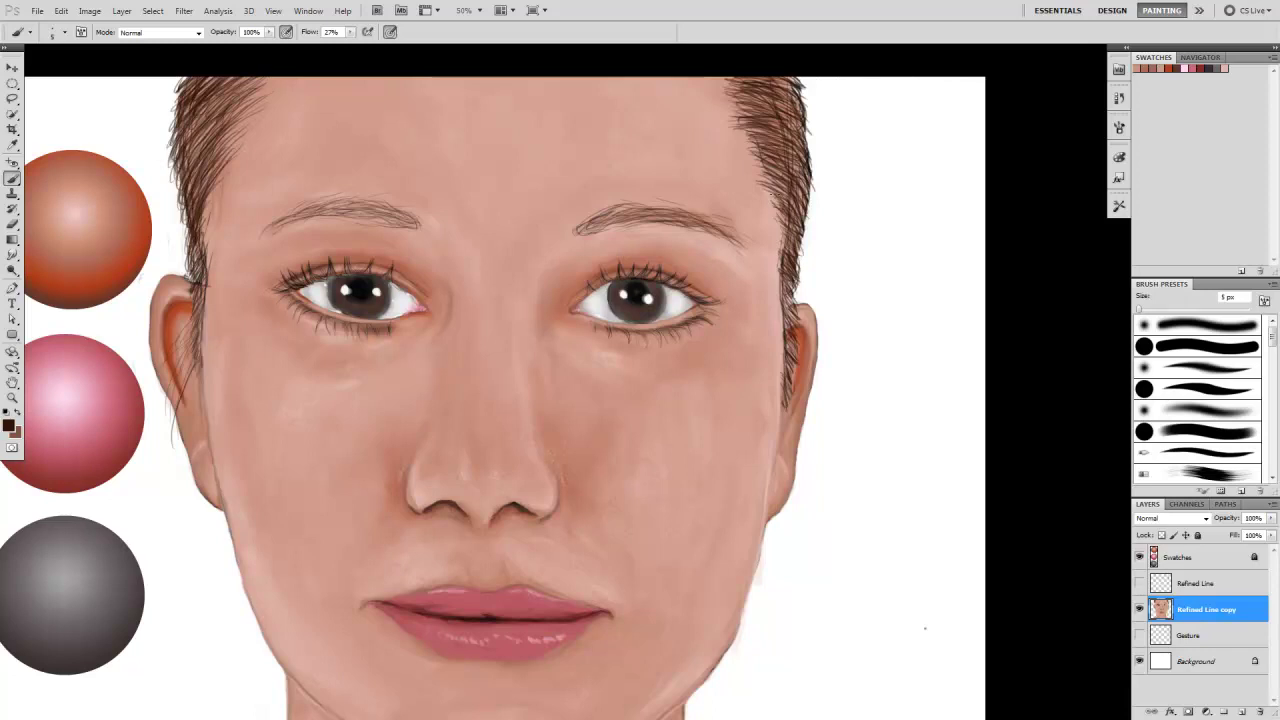
left_click_drag(790, 226, 790, 380)
left_click_drag(734, 78, 780, 206)
left_click_drag(180, 78, 186, 142)
left_click_drag(198, 208, 208, 232)
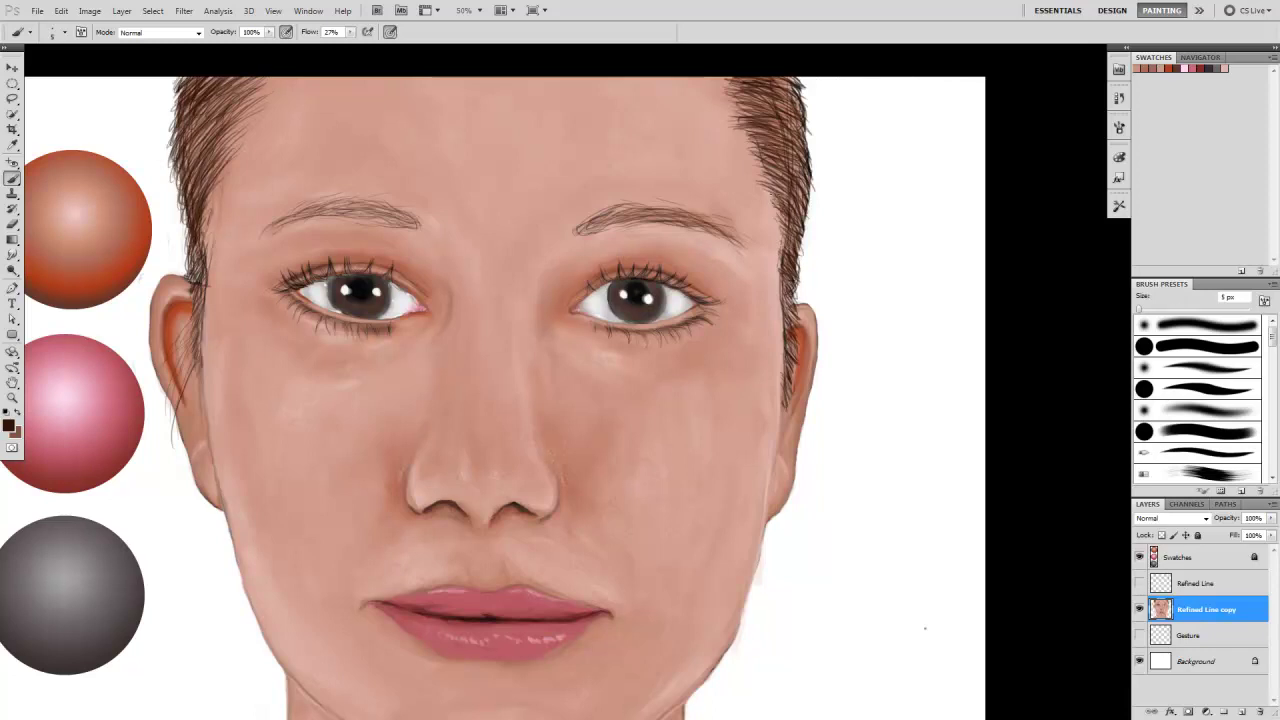
Burn the midtones of the left hairline, sideburn and right temple hair darker.
key("o")
left_click_drag(200, 84, 200, 212)
left_click_drag(196, 282, 192, 380)
mouse_move(734, 78)
left_mouse_down()
mouse_move(790, 178)
mouse_move(788, 404)
left_mouse_up()
key("shift+o")
Desaturate the right temple hair and darken both hair edges with black paint.
left_click(776, 193)
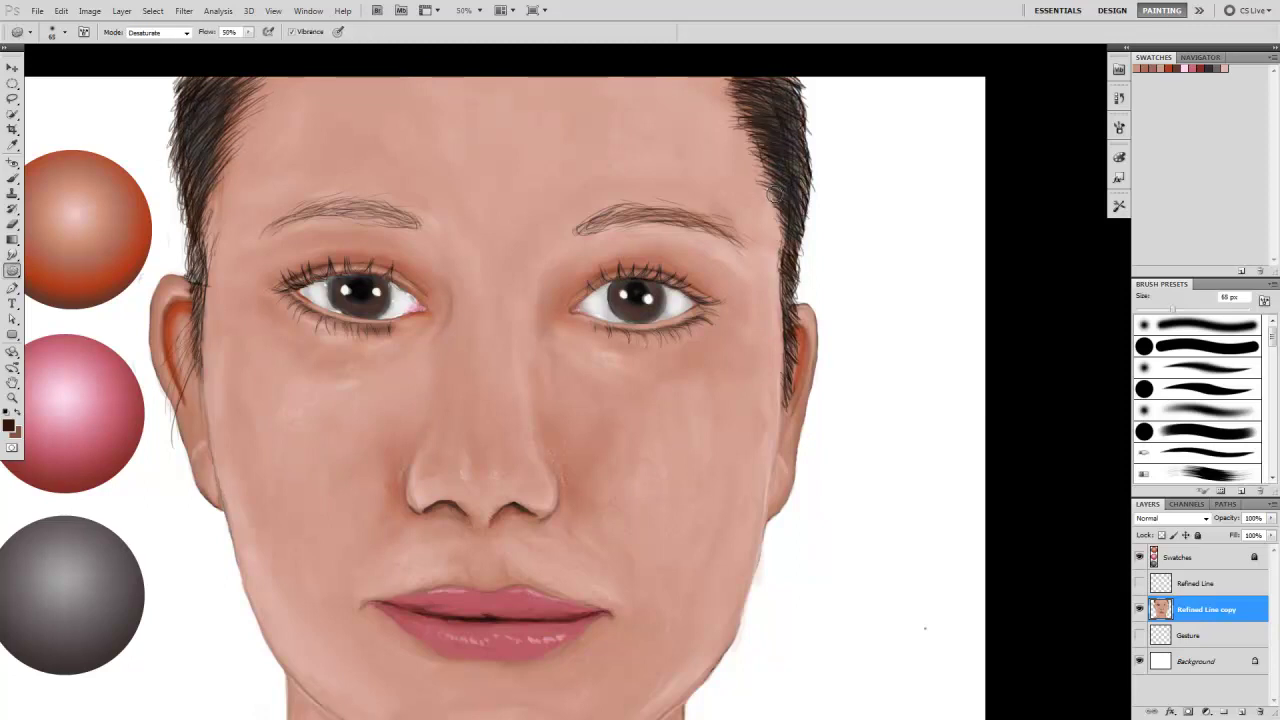
key("b")
key("d")
left_click_drag(176, 78, 188, 278)
mouse_move(802, 80)
left_mouse_down()
mouse_move(804, 264)
mouse_move(785, 284)
left_mouse_up()
Paint over both eyebrows in black and burn their midtones deeper.
mouse_move(285, 222)
left_mouse_down()
mouse_move(355, 200)
mouse_move(394, 230)
left_mouse_up()
left_click_drag(578, 240, 698, 250)
left_click_drag(794, 227, 776, 195)
key("o")
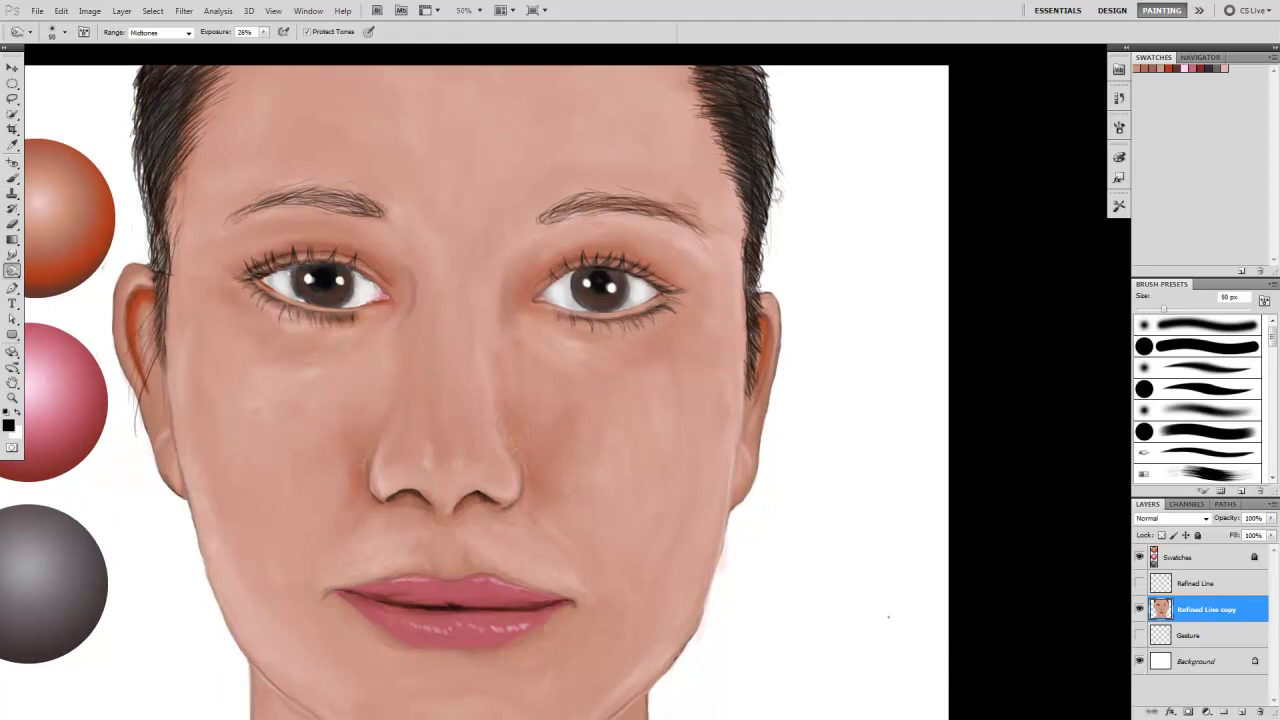
left_click_drag(380, 200, 225, 215)
mouse_move(625, 200)
left_mouse_down()
mouse_move(540, 220)
mouse_move(705, 220)
mouse_move(685, 210)
left_mouse_up()
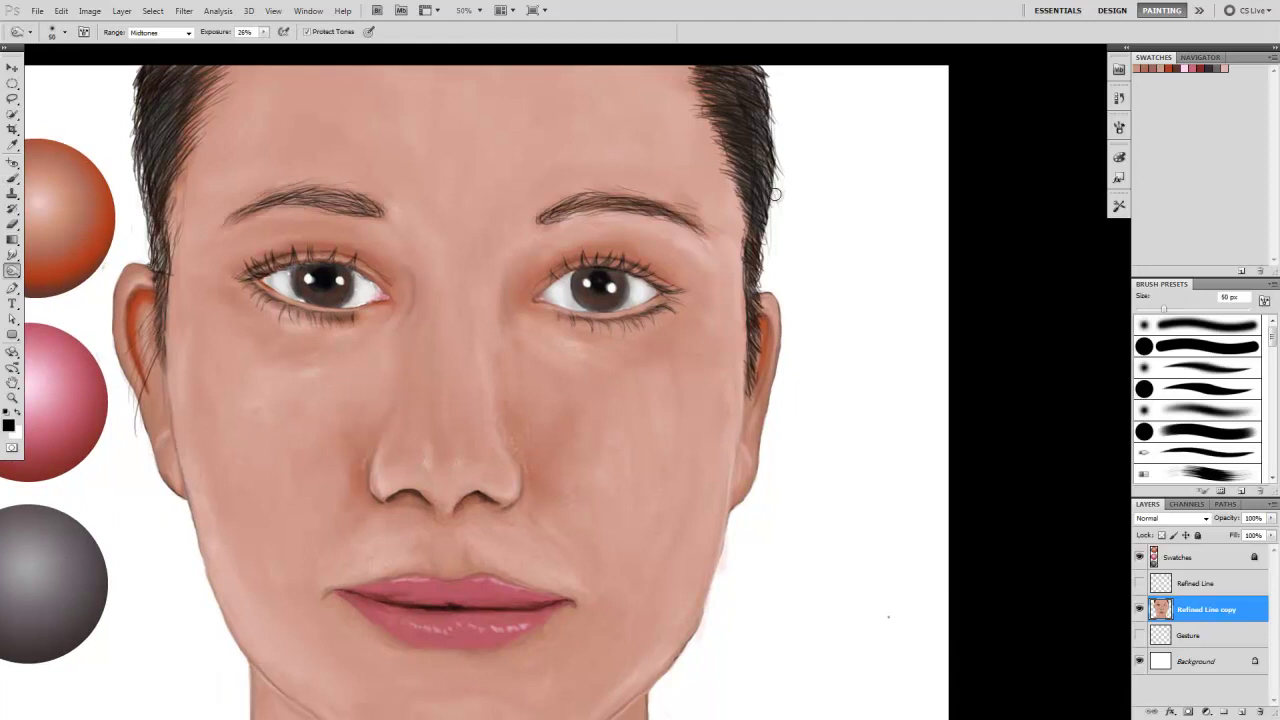
Paint a bright white highlight across the lower lip and along its edge.
key("b")
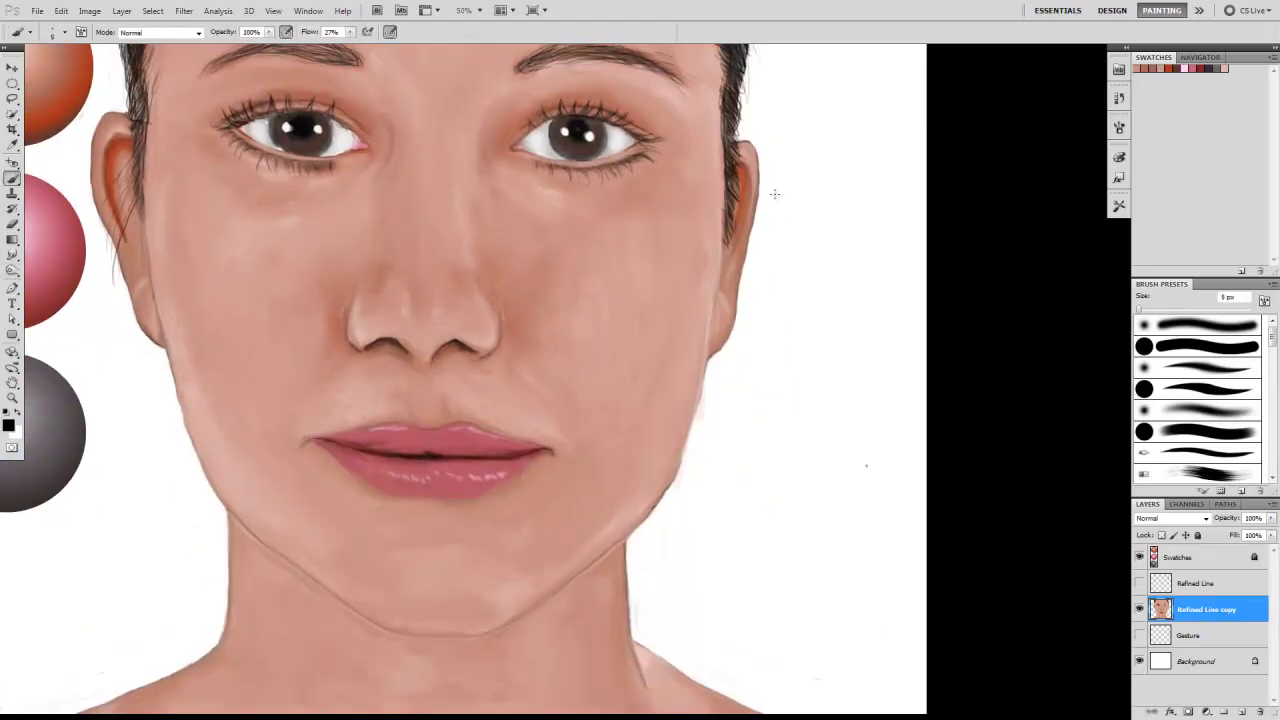
key("shift+b")
key("bracketright")
key("x")
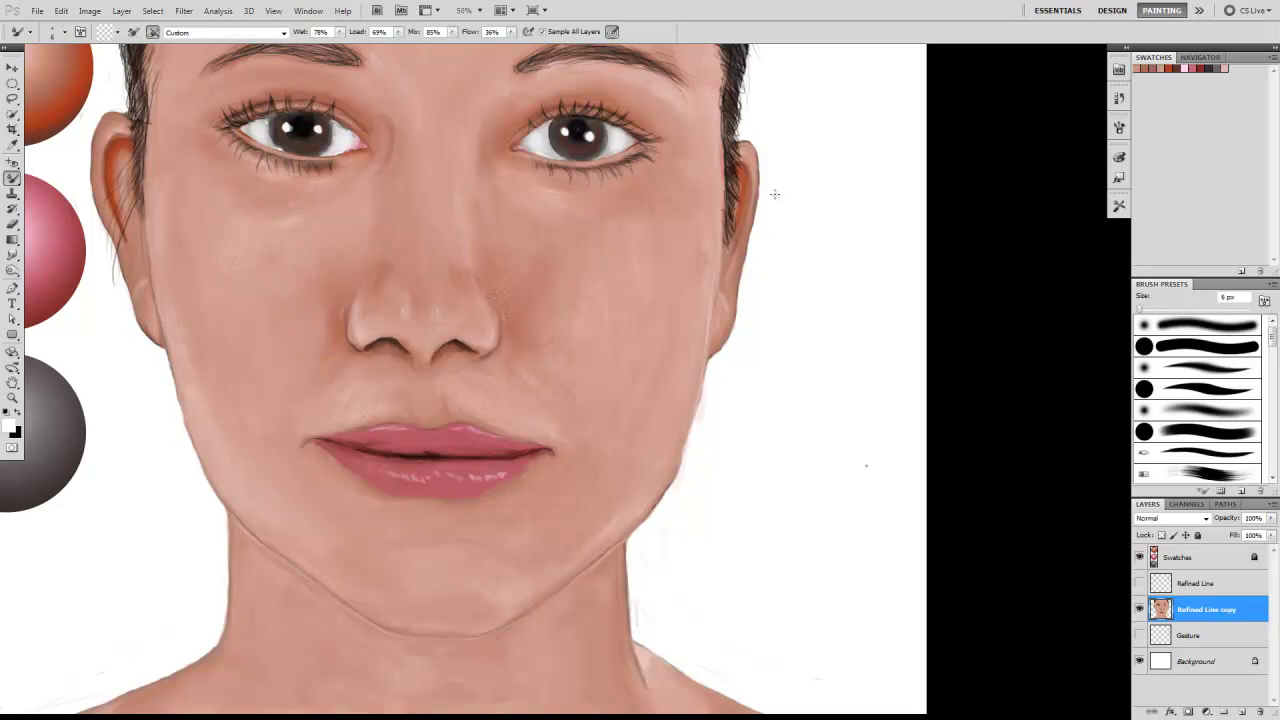
key("shift+b")
key("x")
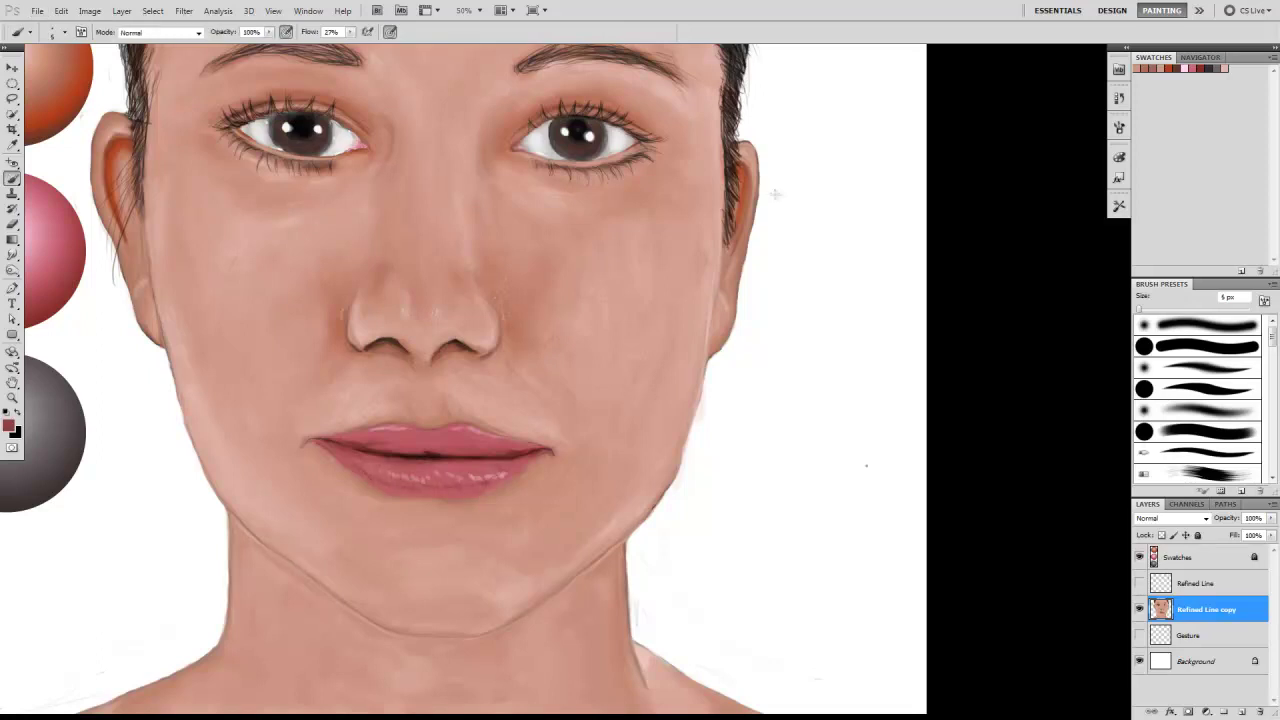
left_click_drag(352, 442, 520, 448)
mouse_move(350, 464)
left_mouse_down()
mouse_move(438, 494)
mouse_move(516, 470)
left_mouse_up()
Load dark red, zoom to 100%, and blend the upper-lip highlight streaks with the Mixer Brush.
left_click(780, 188, "alt")
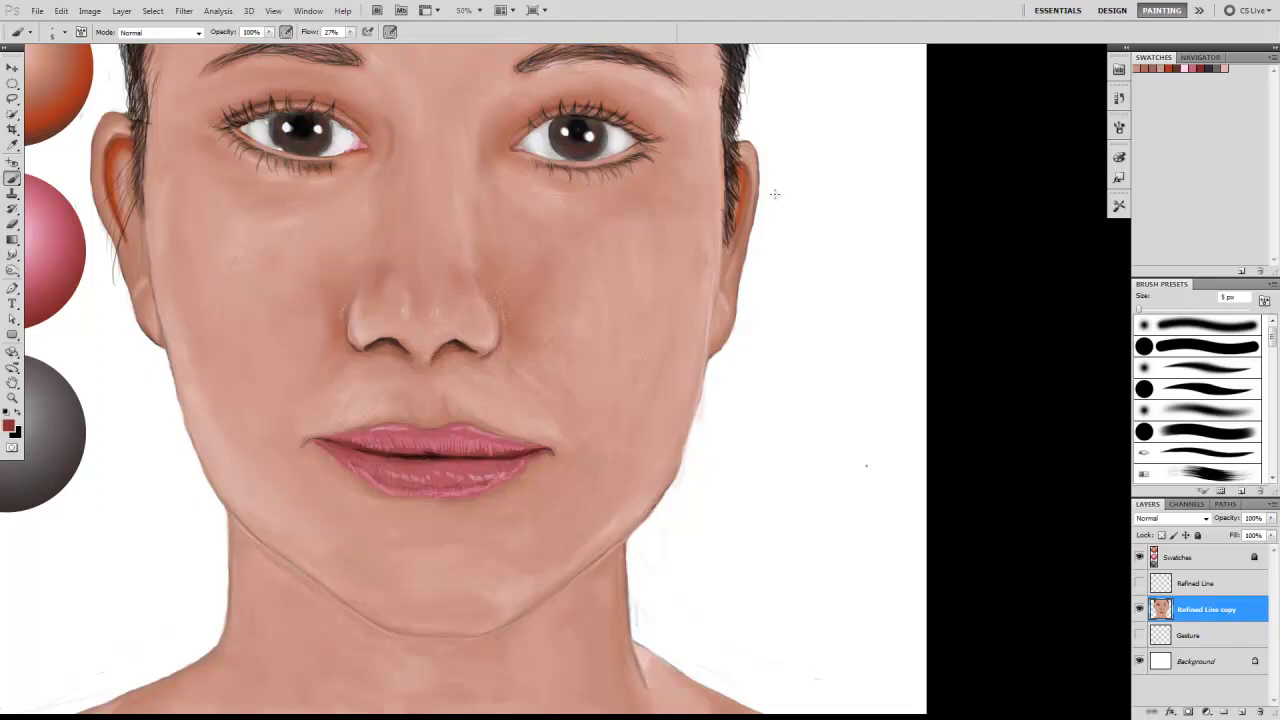
key("shift+b")
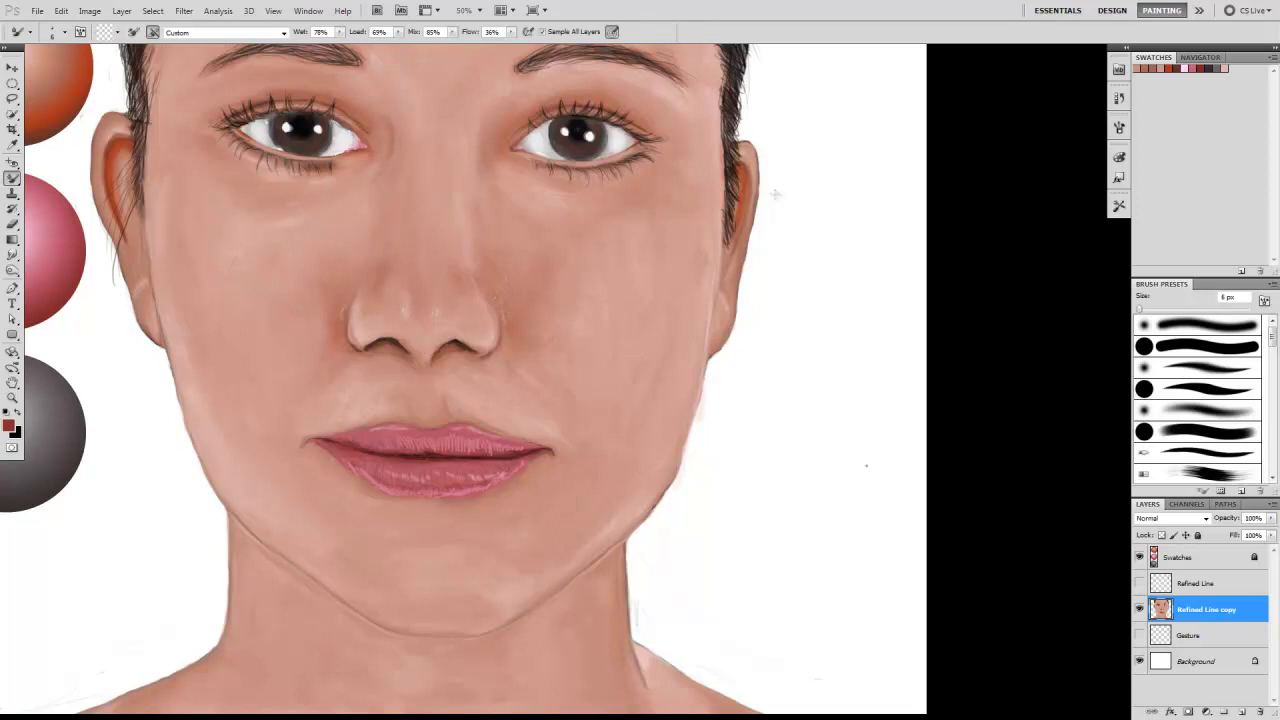
key("ctrl+1")
mouse_move(410, 370)
left_mouse_down()
mouse_move(445, 394)
mouse_move(398, 428)
mouse_move(377, 418)
mouse_move(428, 432)
left_mouse_up()
mouse_move(448, 378)
left_mouse_down()
mouse_move(450, 396)
mouse_move(466, 392)
mouse_move(395, 390)
mouse_move(440, 392)
left_mouse_up()
mouse_move(494, 360)
left_mouse_down()
mouse_move(486, 398)
mouse_move(598, 396)
left_mouse_up()
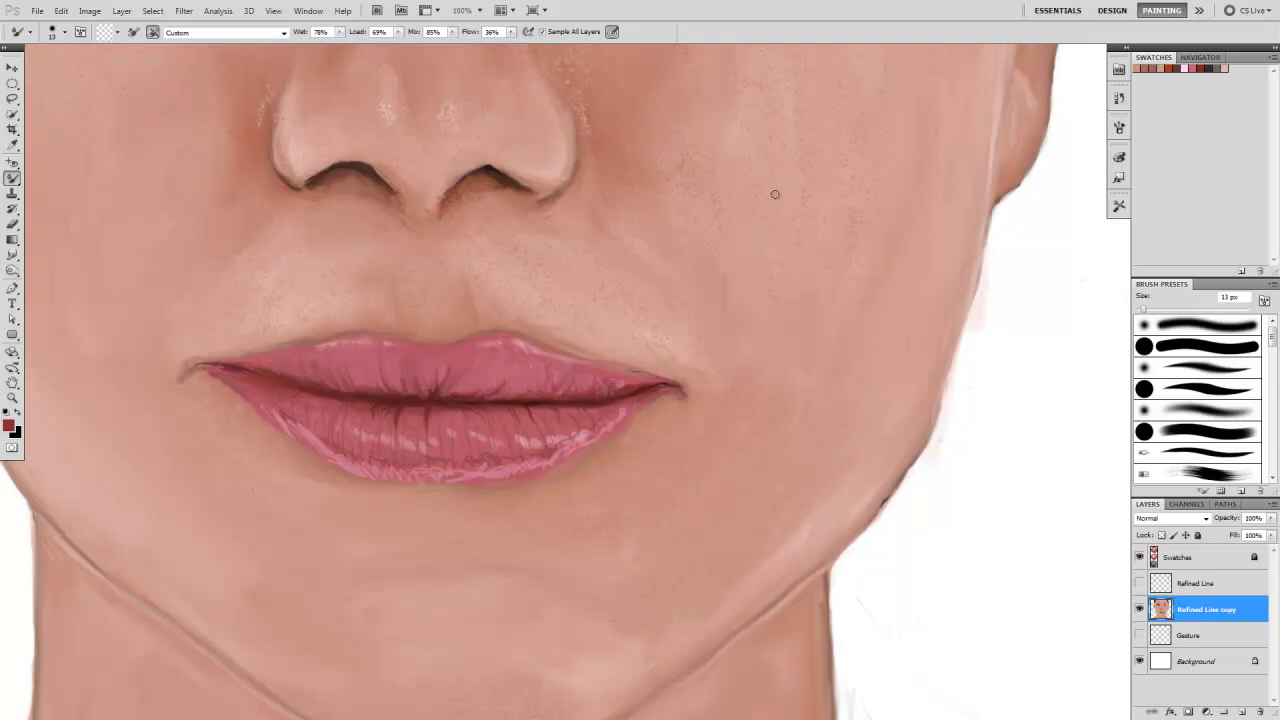
Smooth the lower-lip highlights from left to right with a 21 px Mixer Brush.
mouse_move(286, 402)
left_mouse_down()
mouse_move(276, 428)
mouse_move(292, 440)
left_mouse_up()
mouse_move(330, 430)
left_mouse_down()
mouse_move(306, 454)
mouse_move(440, 478)
mouse_move(430, 460)
left_mouse_up()
key("bracketleft")
key("bracketleft")
right_click(368, 450)
key("Escape")
left_click_drag(430, 460, 480, 462)
mouse_move(585, 438)
left_mouse_down()
mouse_move(535, 450)
mouse_move(478, 440)
left_mouse_up()
left_click_drag(382, 418, 498, 440)
left_click_drag(575, 428, 590, 436)
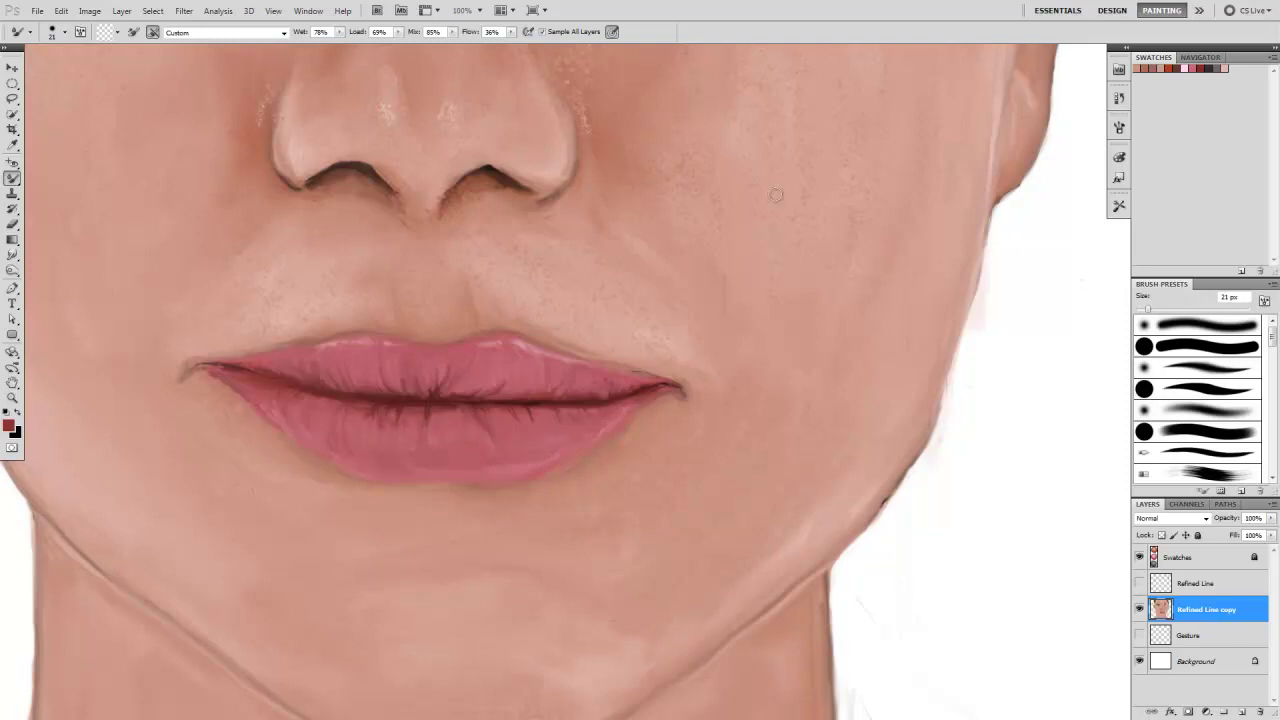
Shrink the brush to 4 px, load red paint, then switch to the Brush and open Brush settings.
key("bracketleft")
key("bracketleft")
key("bracketleft")
left_click(774, 194)
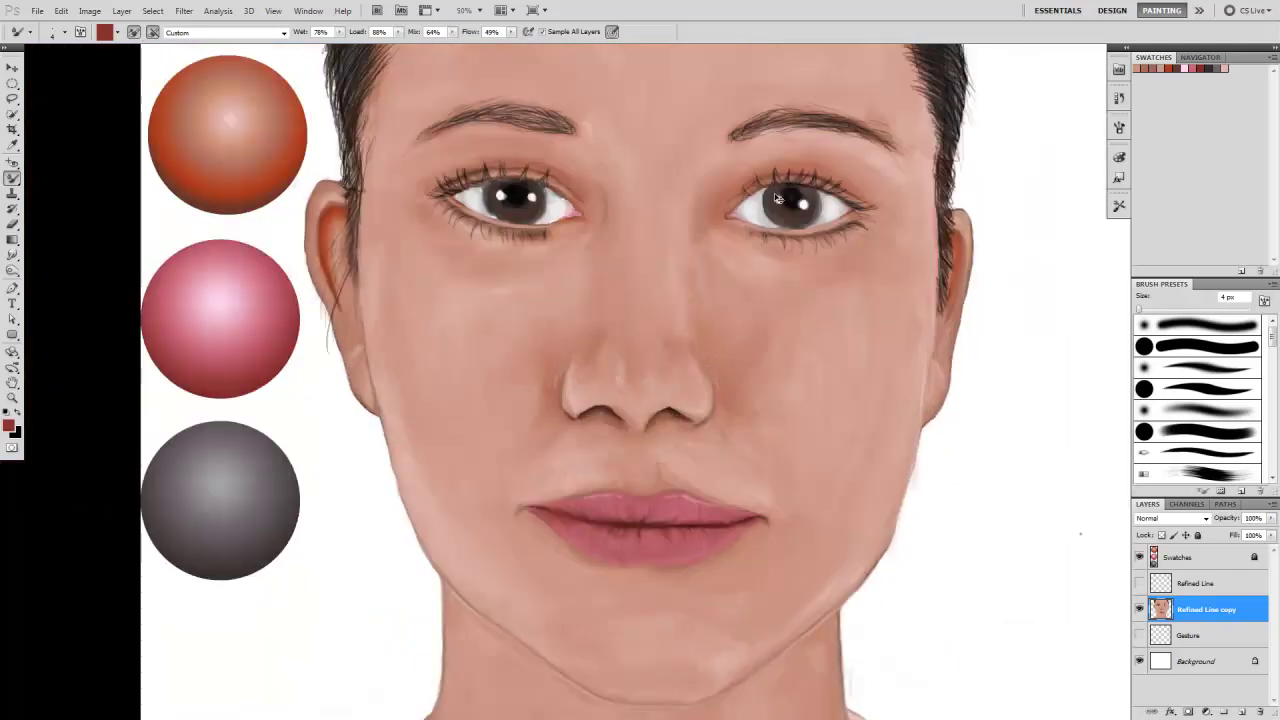
key("b")
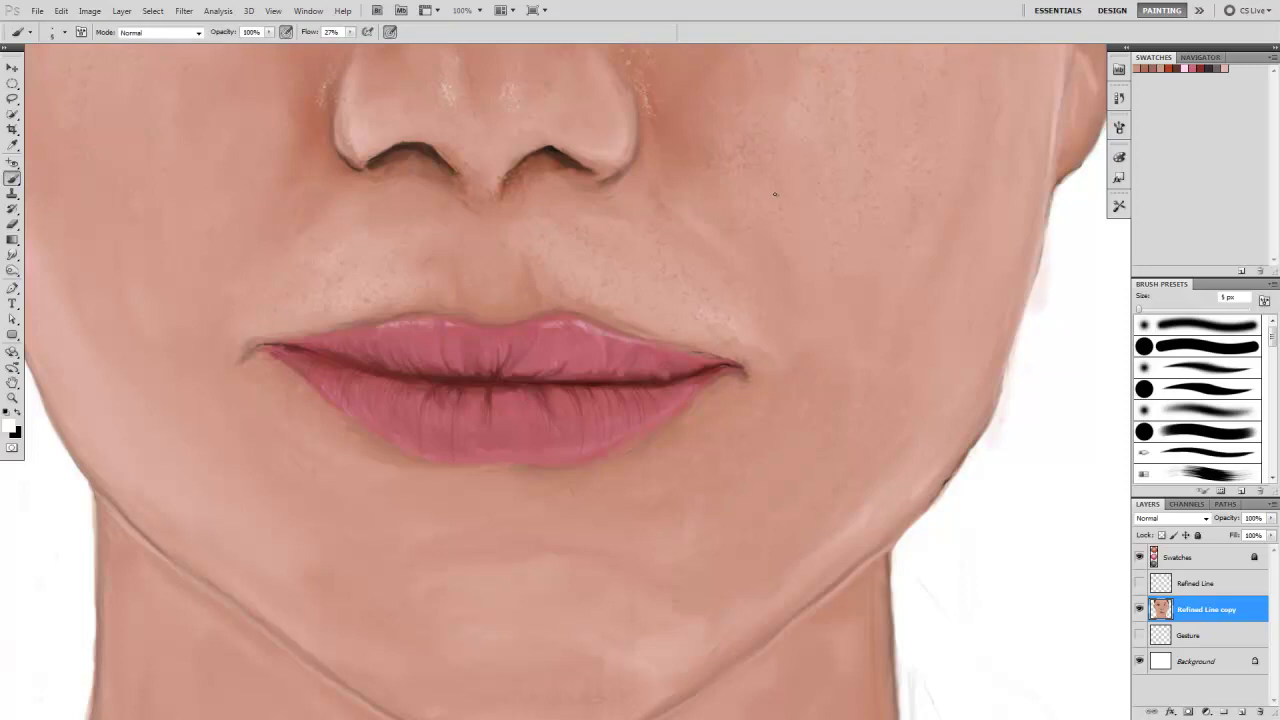
key("F5")
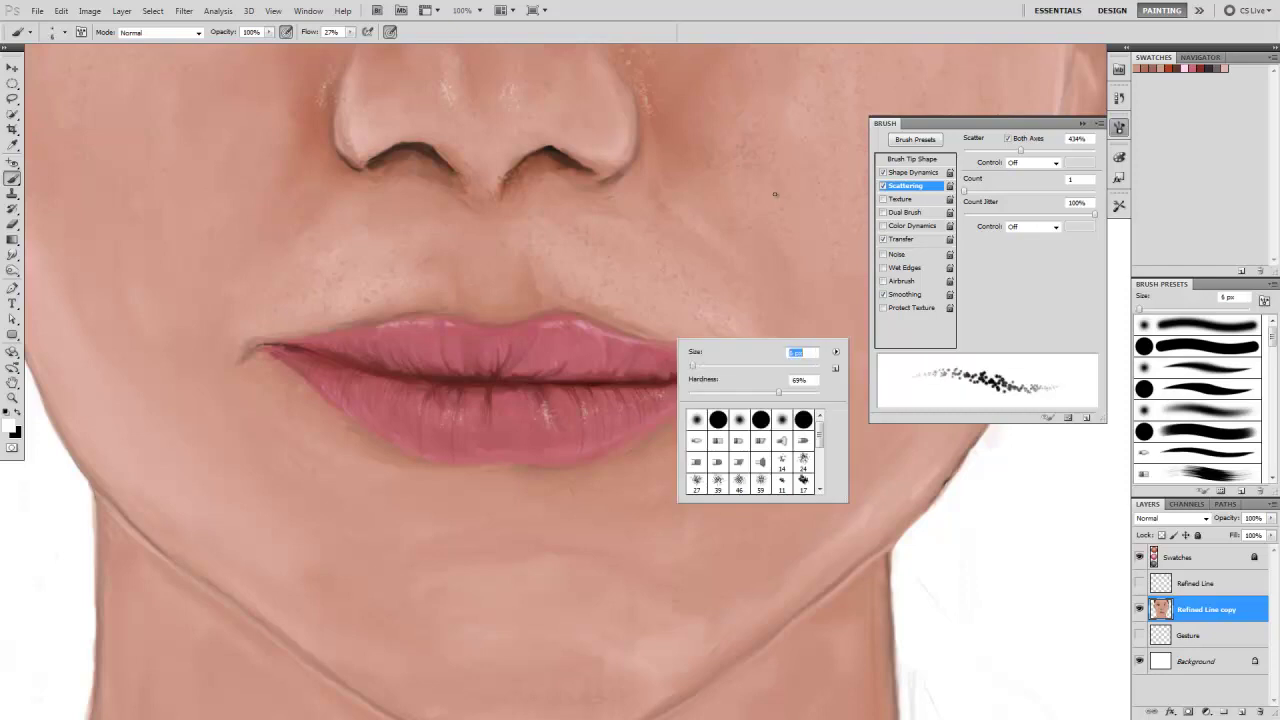
Dab tiny white sparkle highlights on the lower lip, then return to the Mixer Brush.
left_click_drag(400, 390, 402, 422)
left_click_drag(338, 378, 348, 394)
left_click_drag(410, 406, 416, 418)
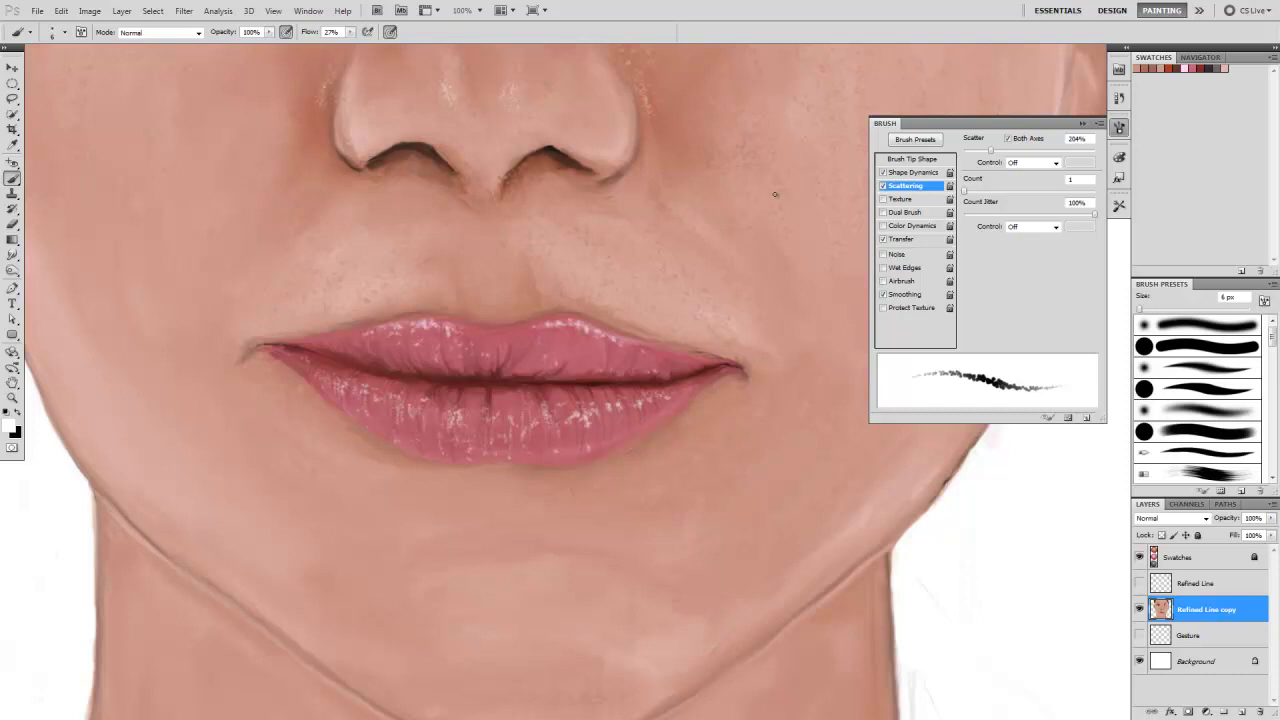
key("shift+b")
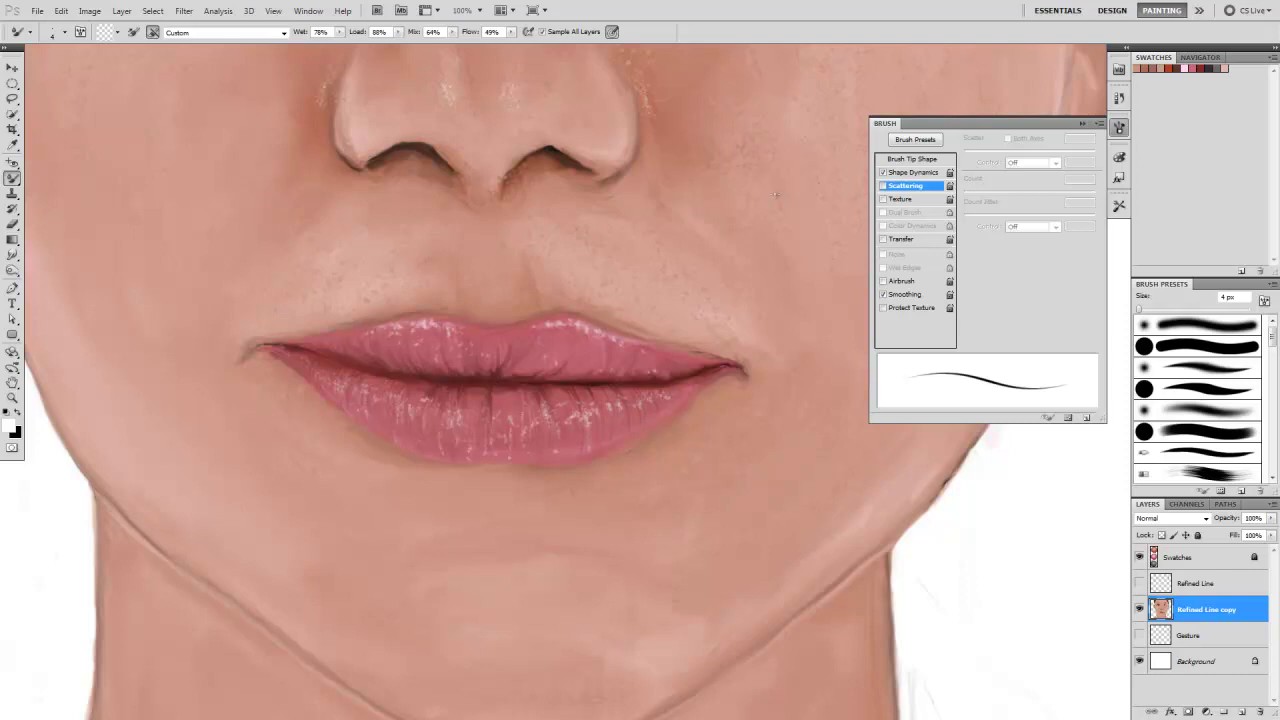
key("ctrl+minus")
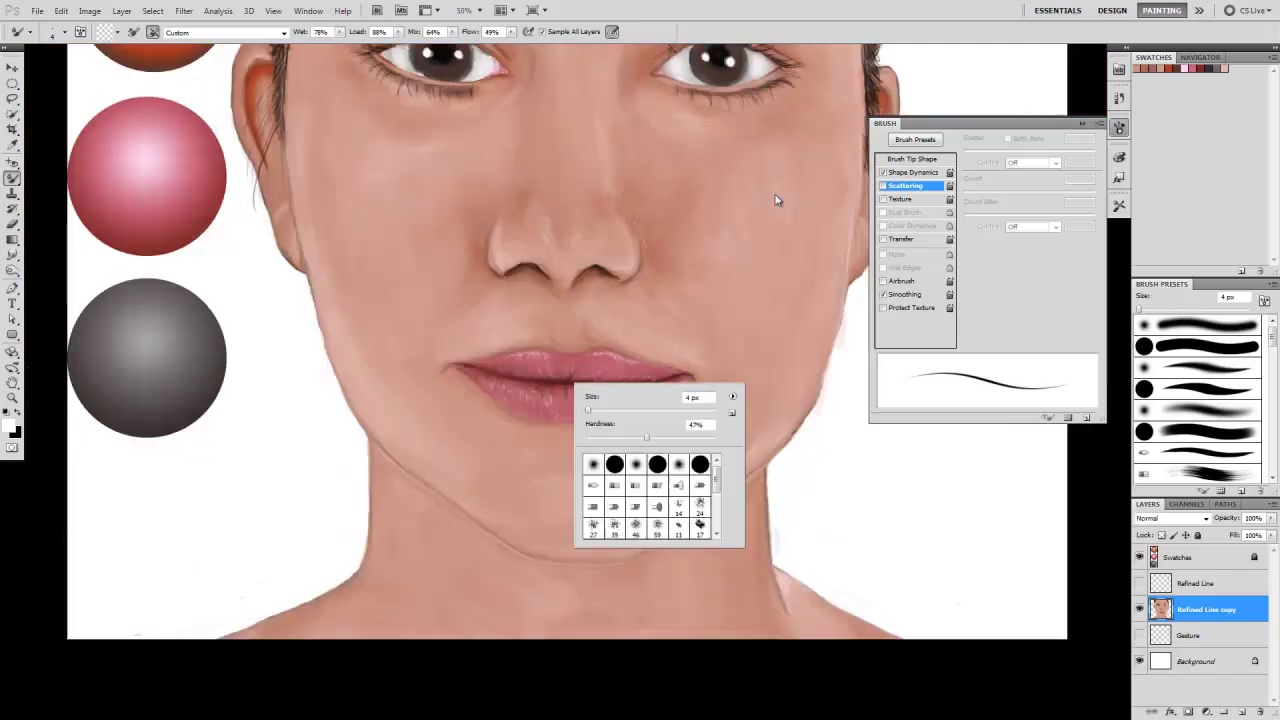
Switch to the regular brush and sample a lighter muted rose tone from the lips.
key("ctrl+minus")
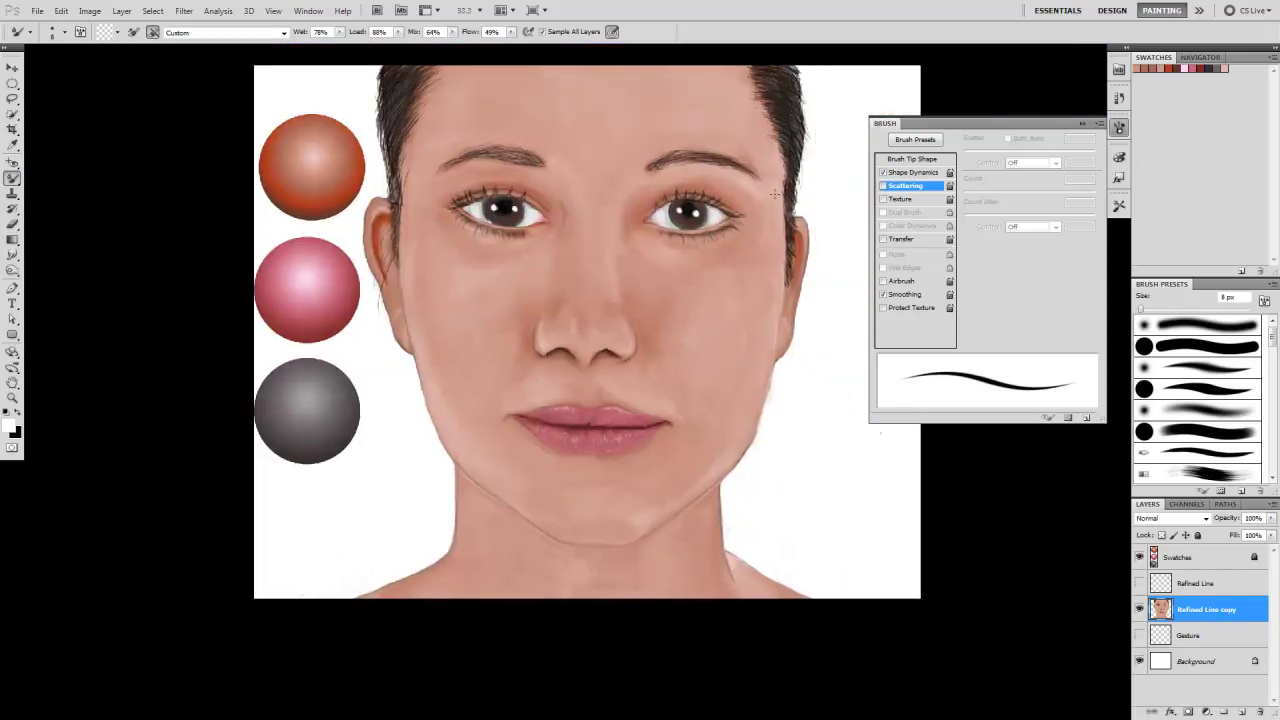
key("F5")
key("ctrl+plus")
key("ctrl+plus")
key("ctrl+plus")
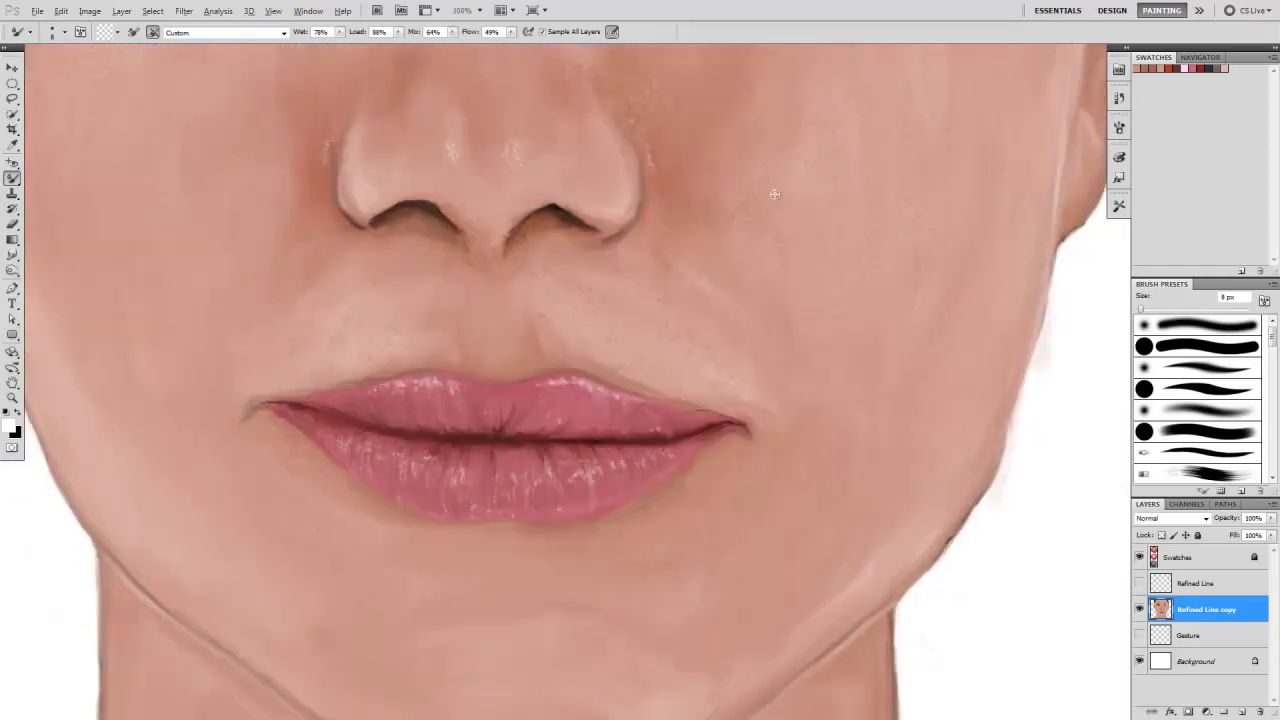
key("shift+b")
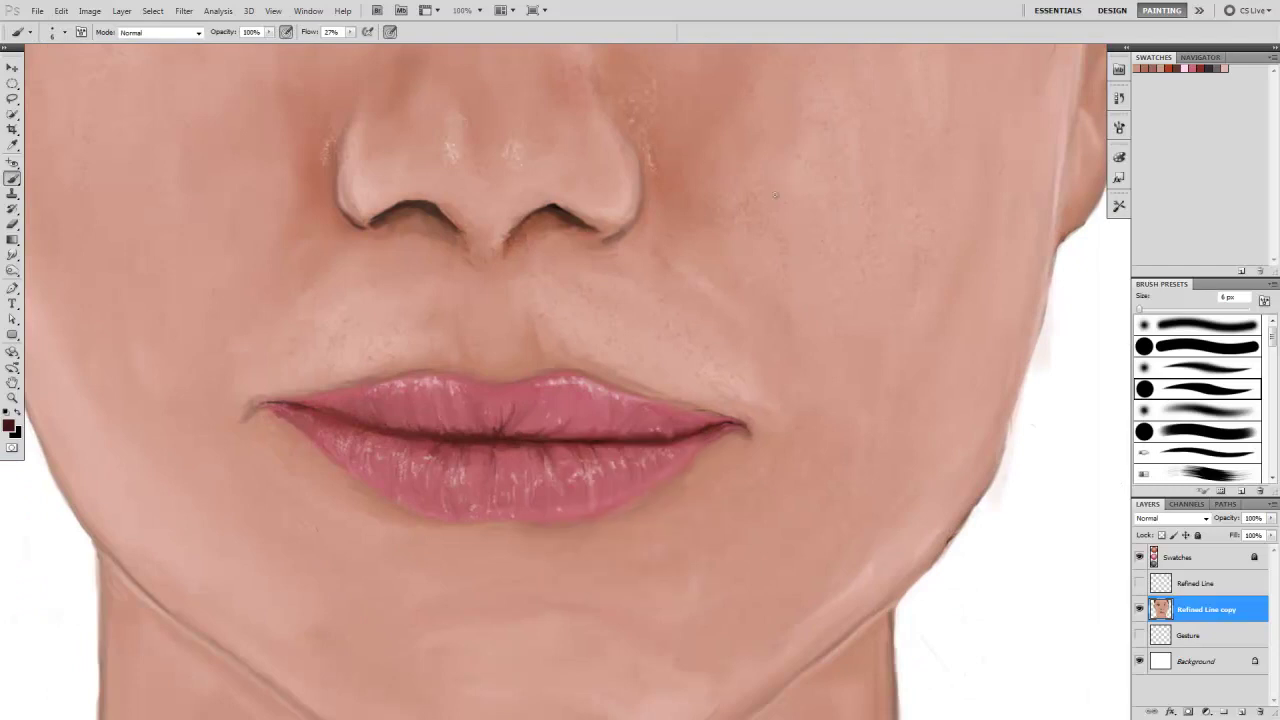
left_click(775, 195, "alt")
left_click(775, 195, "alt")
Set the brush to 13 px with 69% opacity and 5% flow.
key("bracketright")
key("bracketright")
key("bracketright")
key("shift+0")
key("shift+5")
key("6")
key("9")
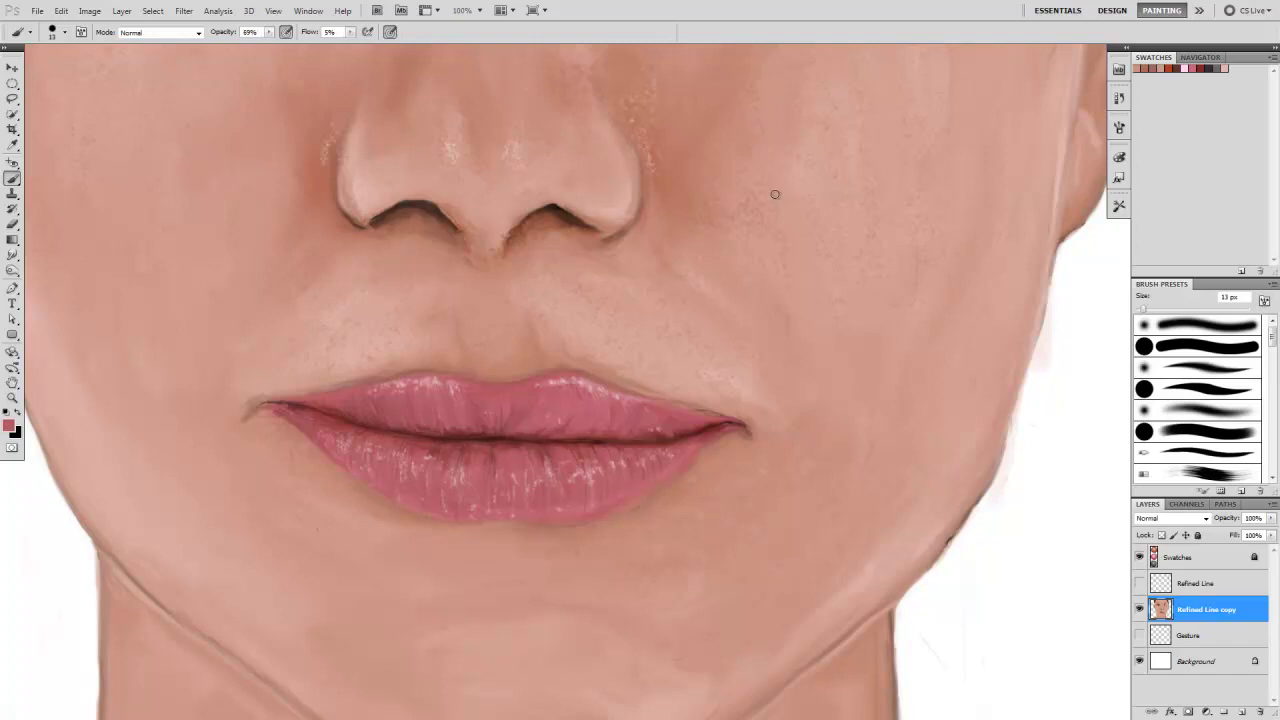
Bring up Brush panel settings for a 14 px scattering brush with size, angle and roundness jitter.
key("ctrl+minus")
key("ctrl+minus")
key("ctrl+minus")
key("ctrl+plus")
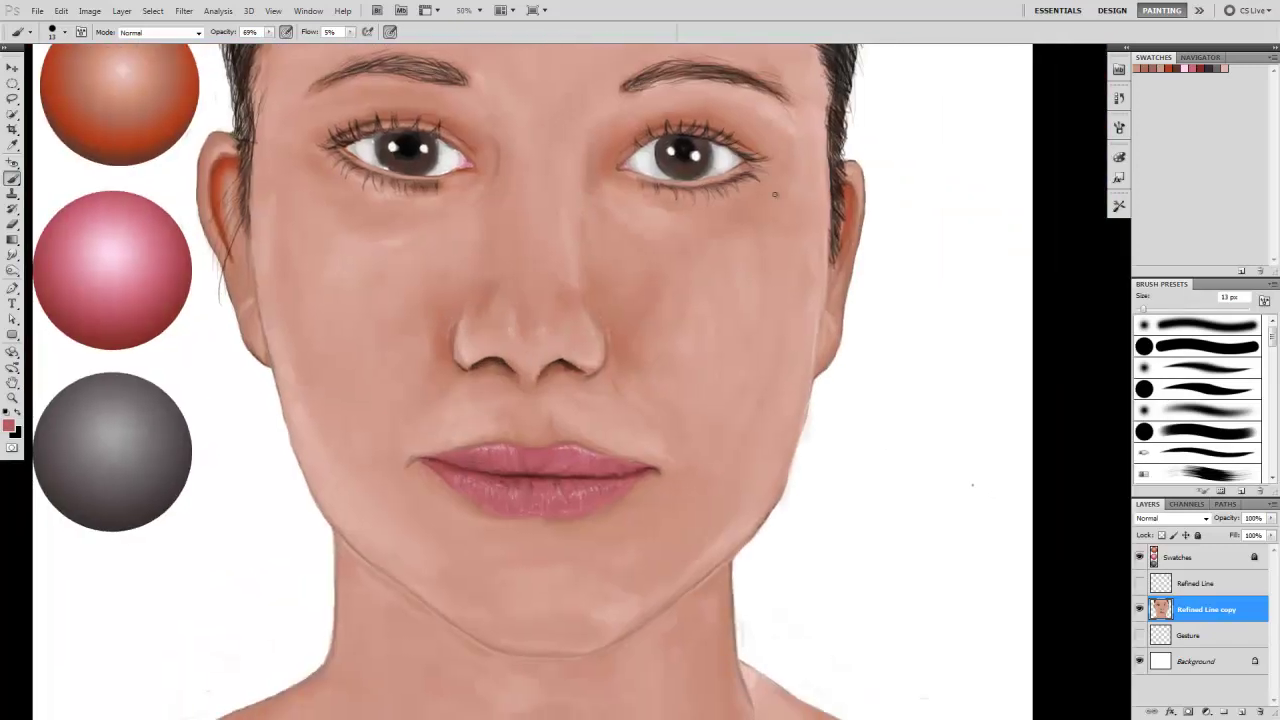
key("shift+b")
scroll(775, 195, "right", 2)
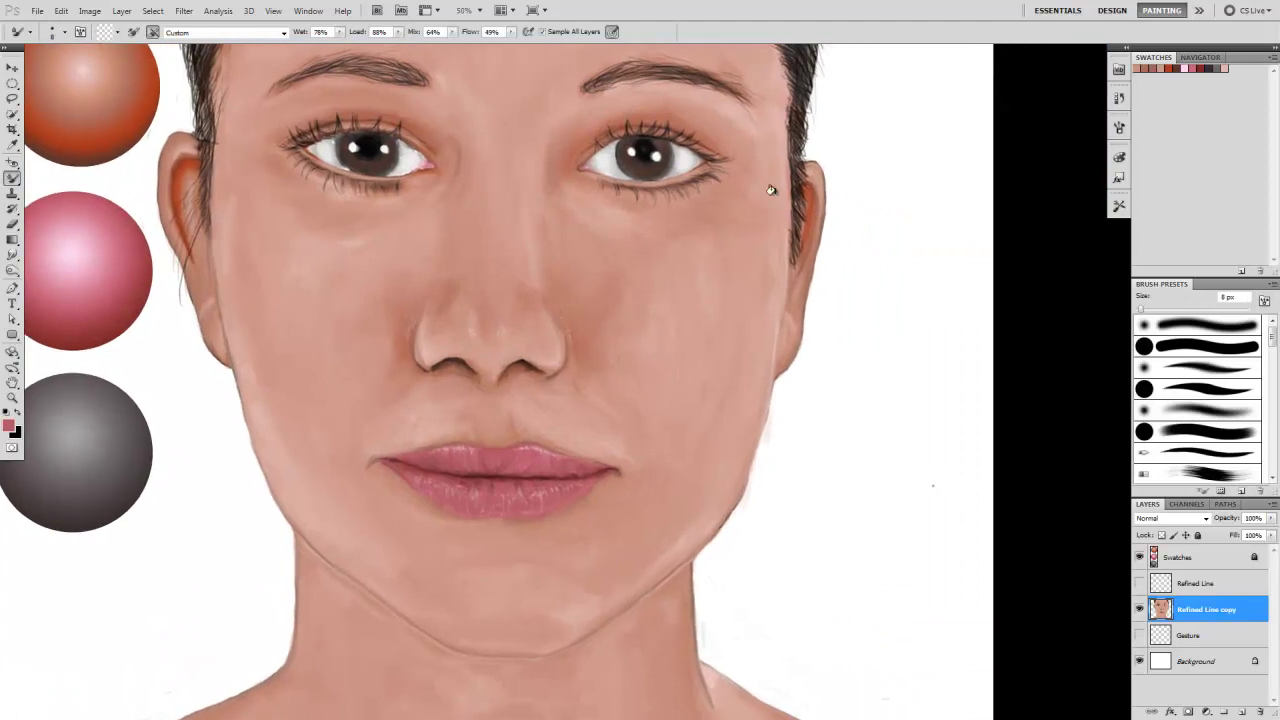
key("F5")
key("shift+b")
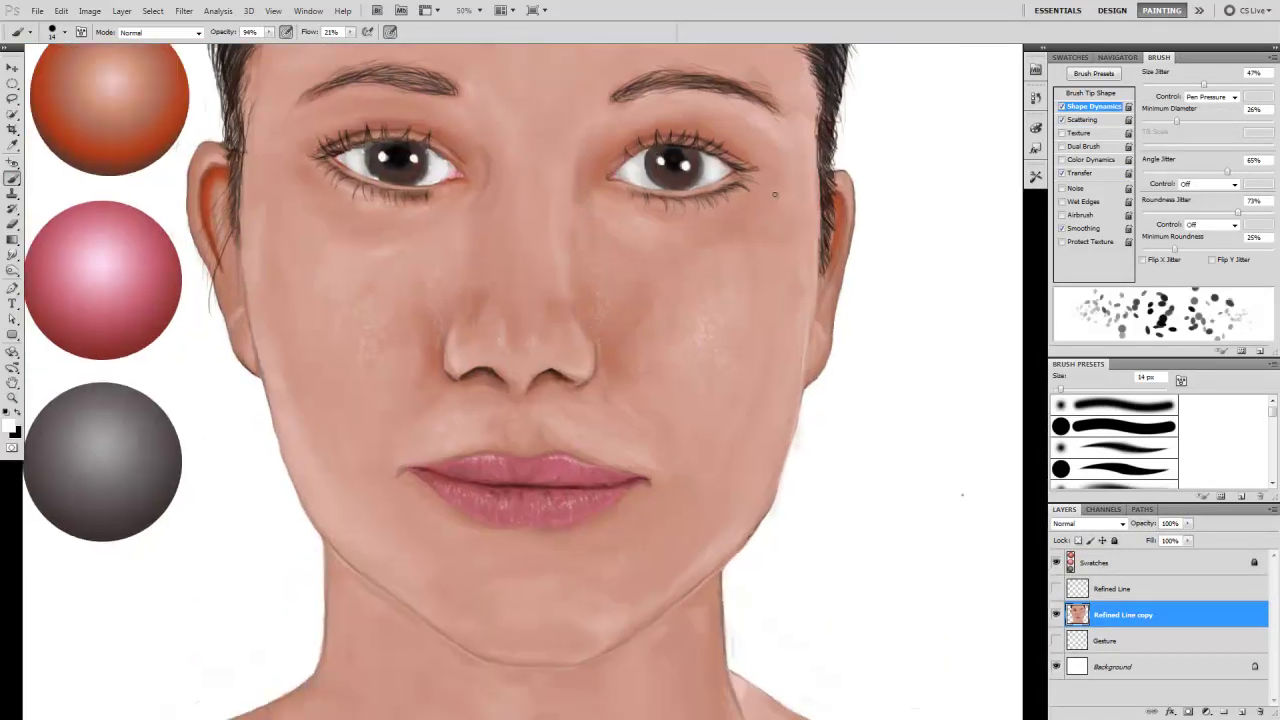
Sample skin and white tones from the canvas and halve the brush to 7 px.
left_click(775, 194, "alt")
mouse_move(970, 558)
left_mouse_down()
mouse_move(910, 655)
mouse_move(862, 437)
left_mouse_up()
left_click(774, 194, "alt")
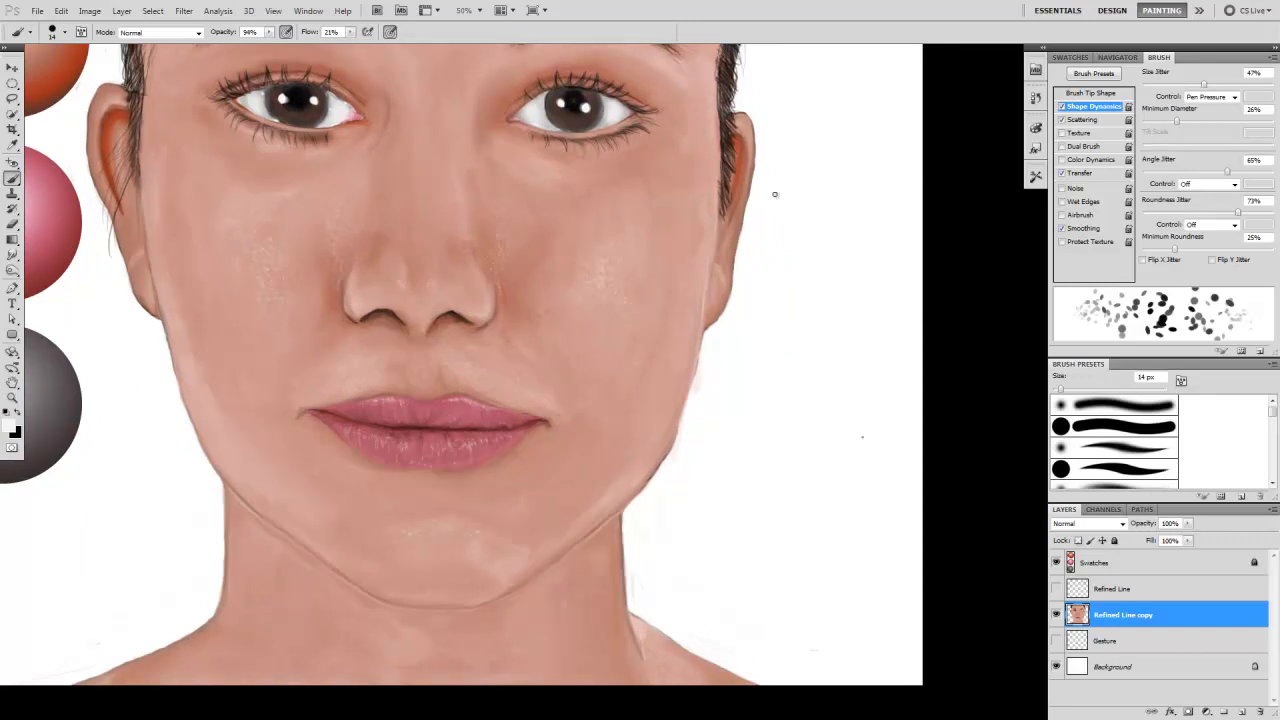
key("bracketleft")
key("bracketleft")
key("bracketleft")
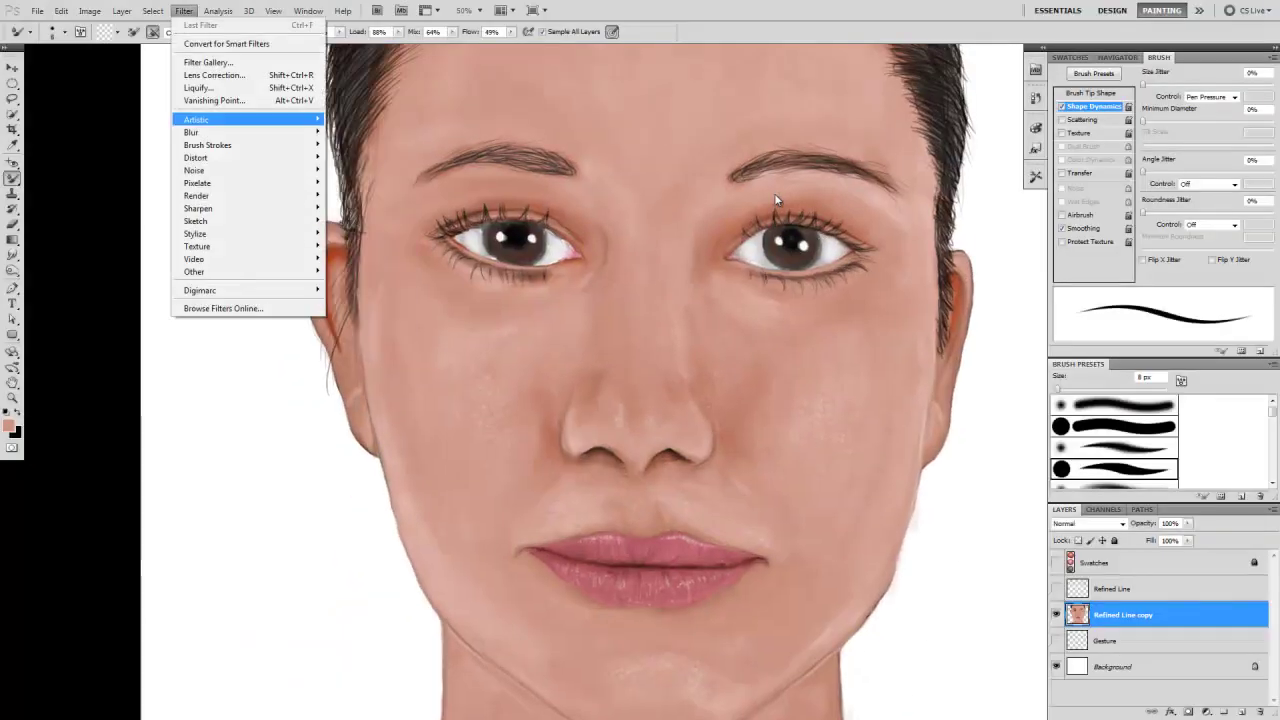
Liquify with an enlarged Forward Warp brush, pushing the left eye and forehead area.
left_click(230, 86)
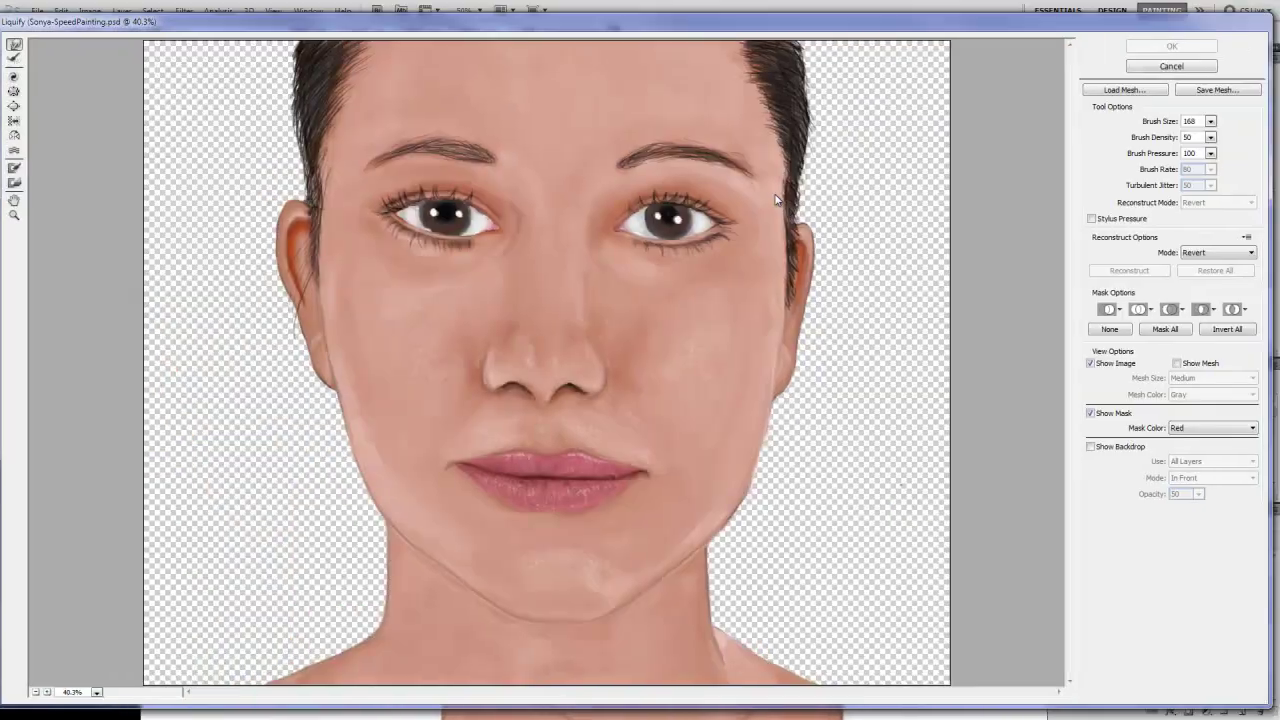
key("bracketright")
key("bracketright")
key("bracketright")
left_click_drag(560, 250, 575, 245)
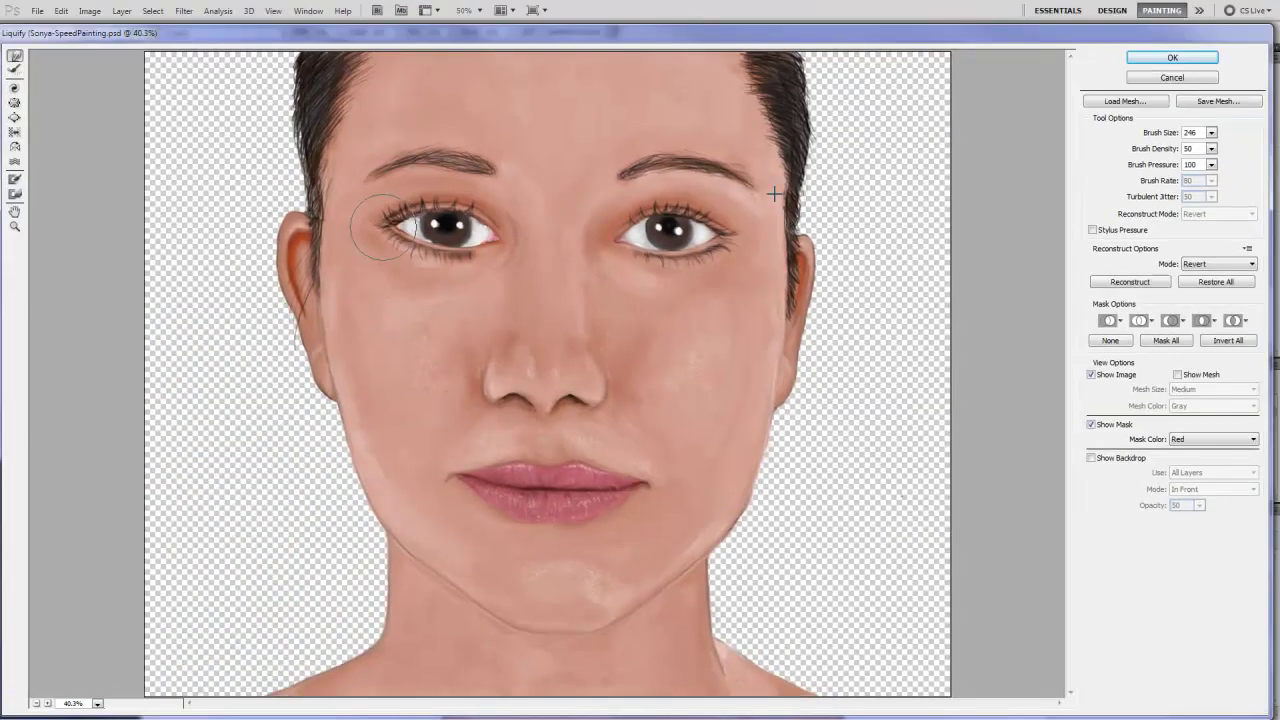
key("bracketright")
key("bracketright")
key("bracketright")
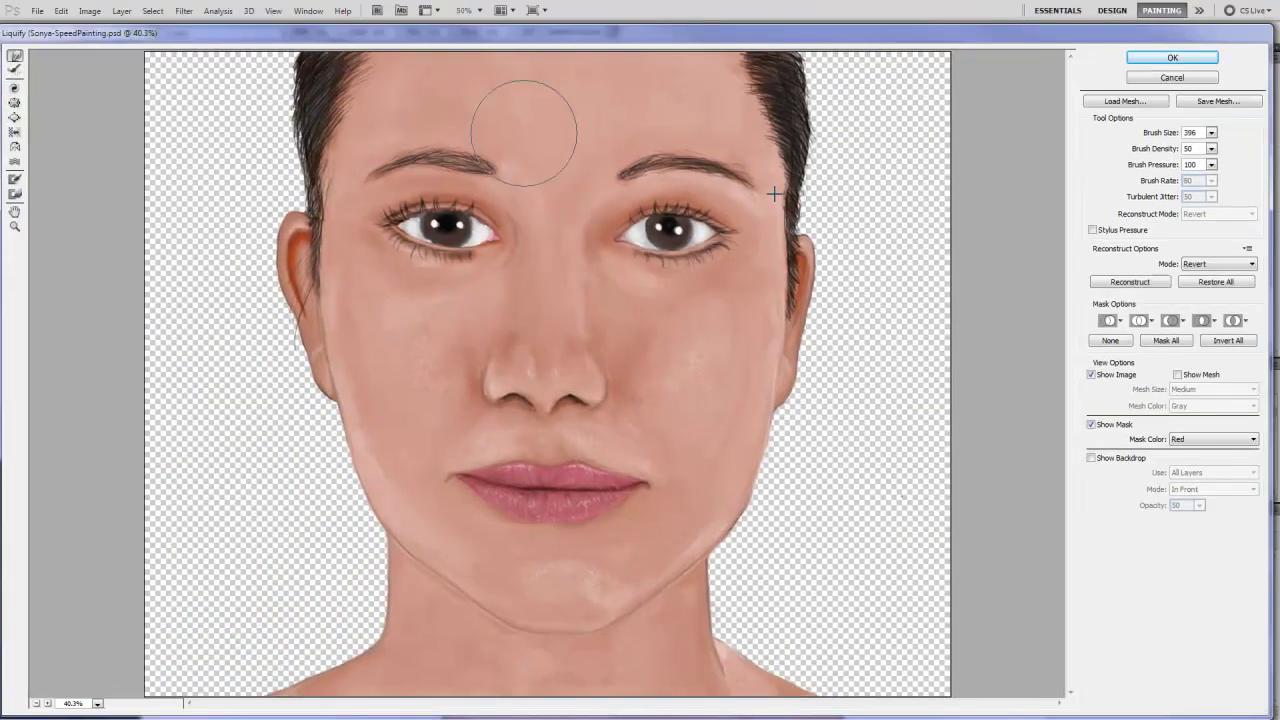
key("ctrl+minus")
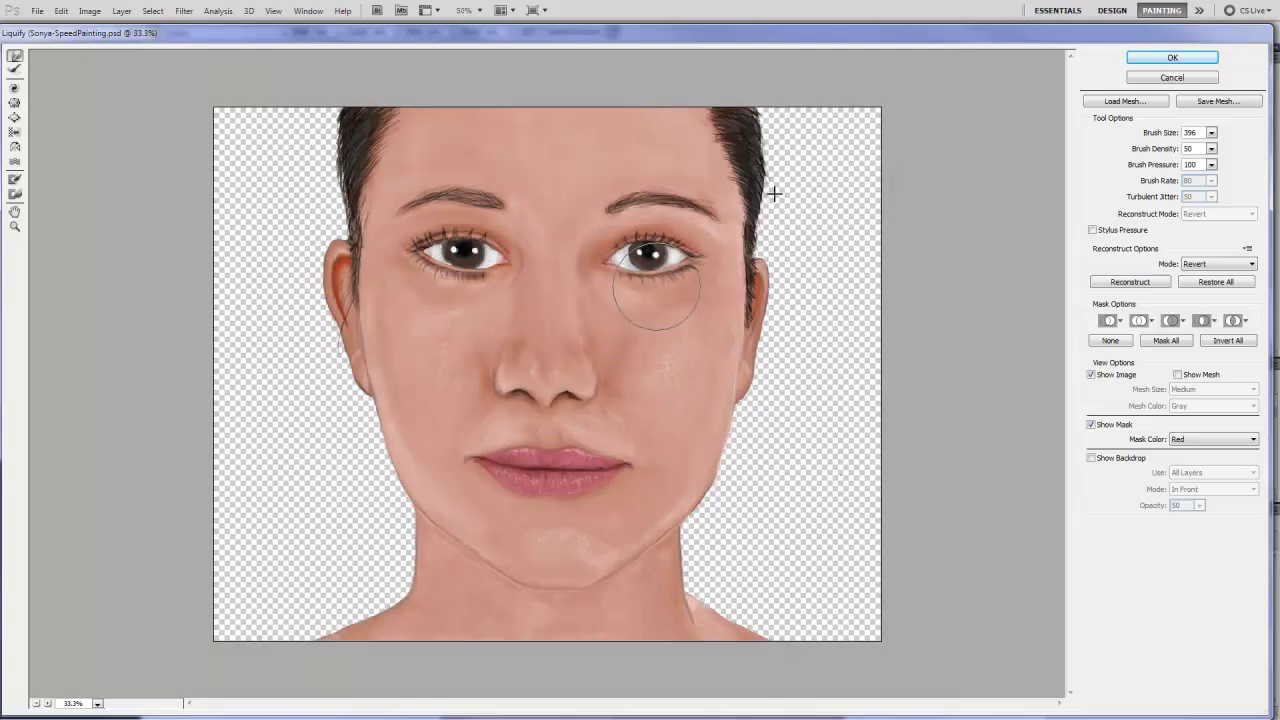
key("Return")
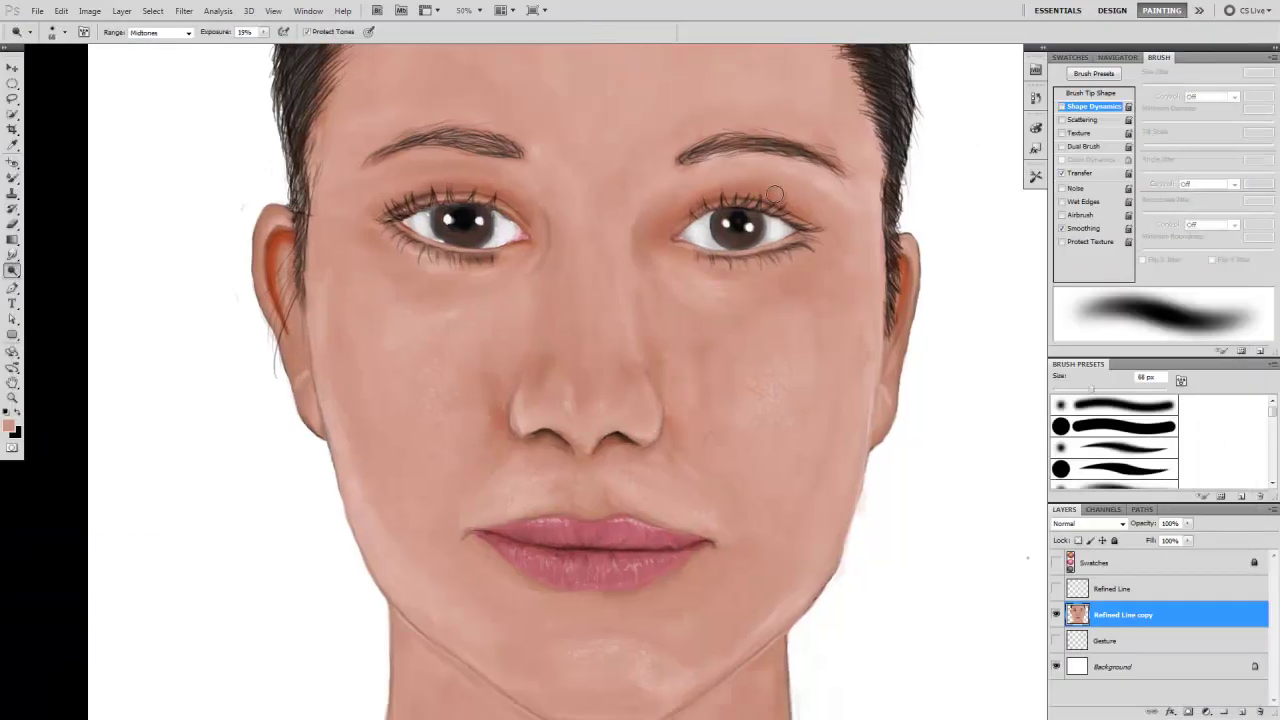
Set the Dodge tool to 3% exposure and a 168 px brush size.
key("0")
key("8")
key("ctrl+minus")
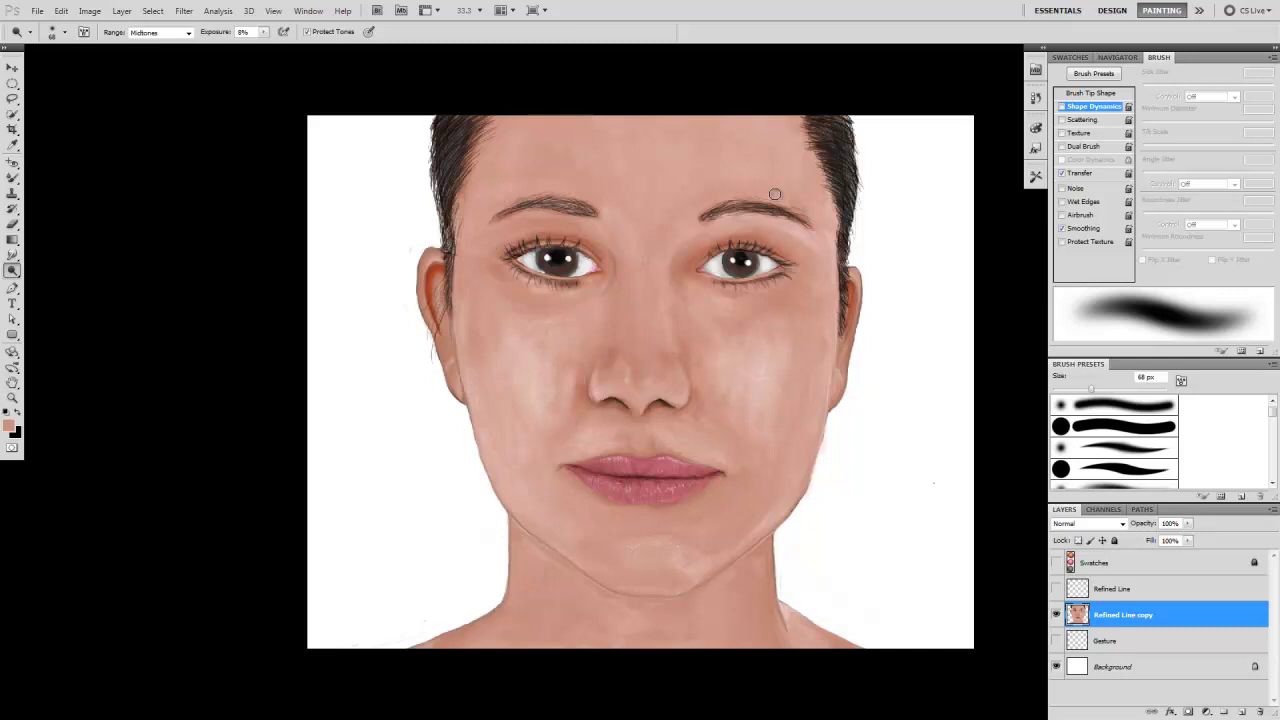
key("3")
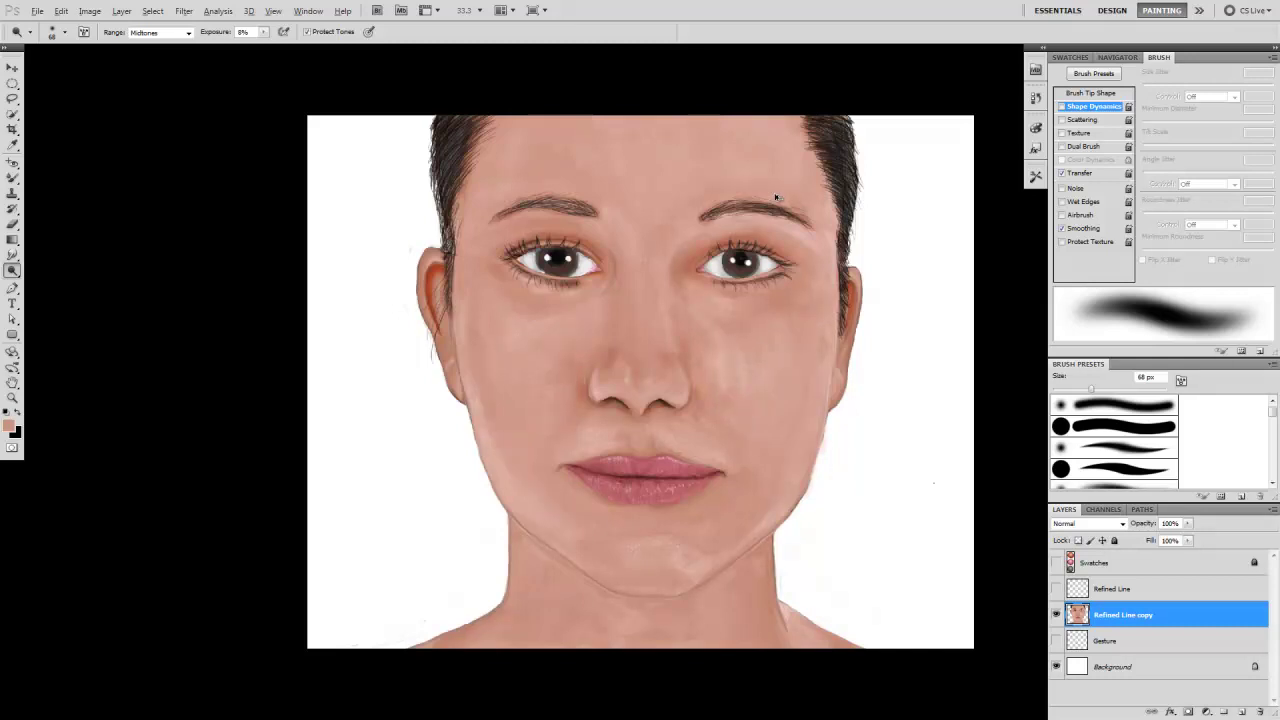
right_click(777, 200)
type("168")
key("Return")
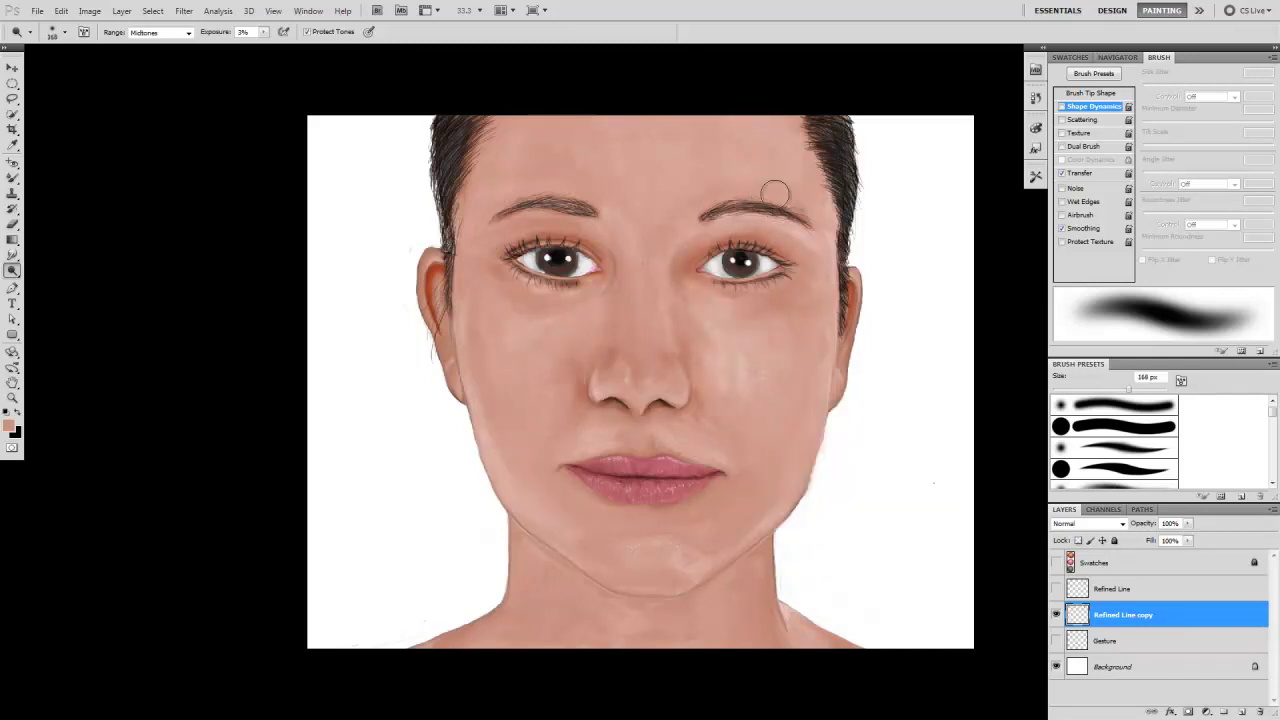
Liquify the left jaw and ear edge inward to slim the face outline.
key("shift+ctrl+x")
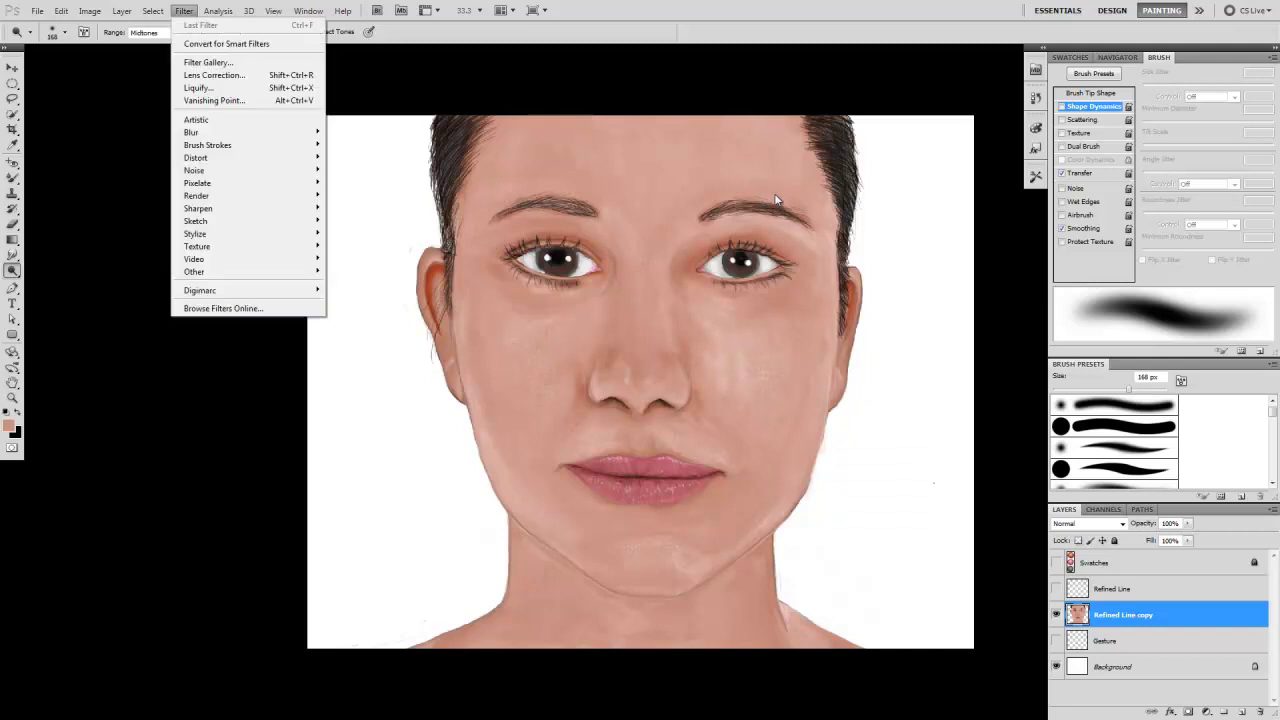
left_click_drag(290, 270, 263, 349)
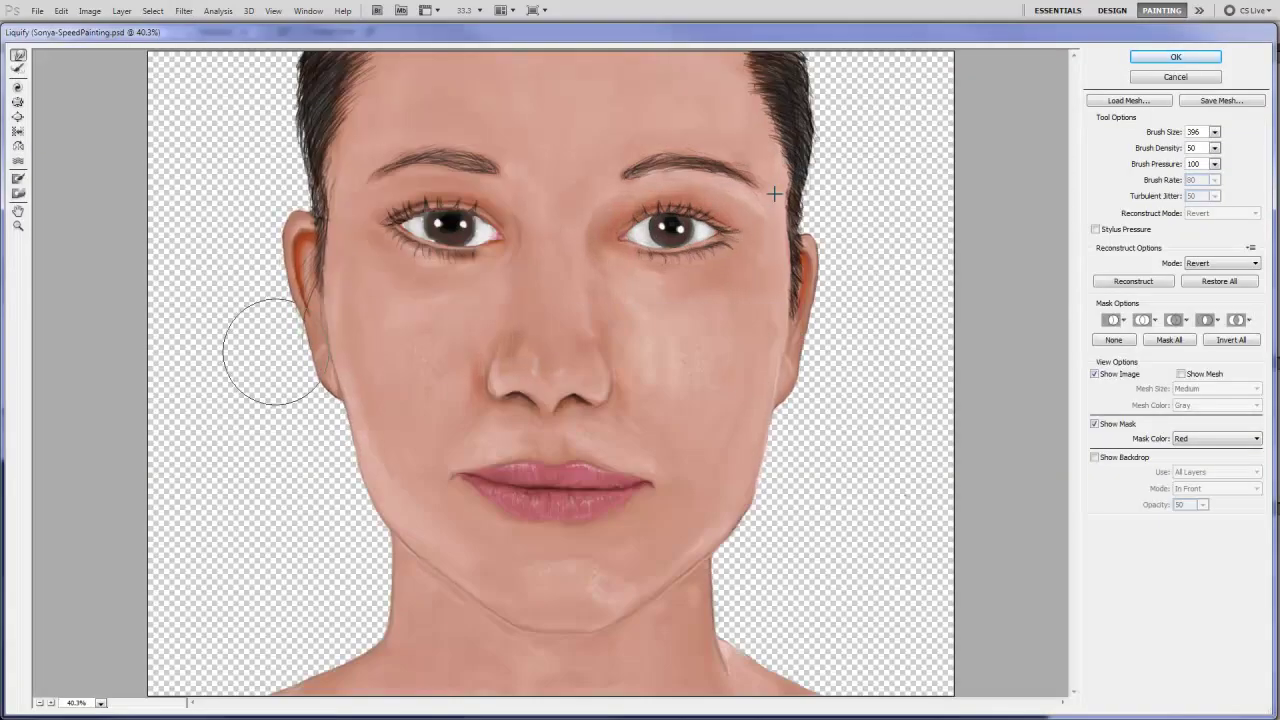
key("Return")
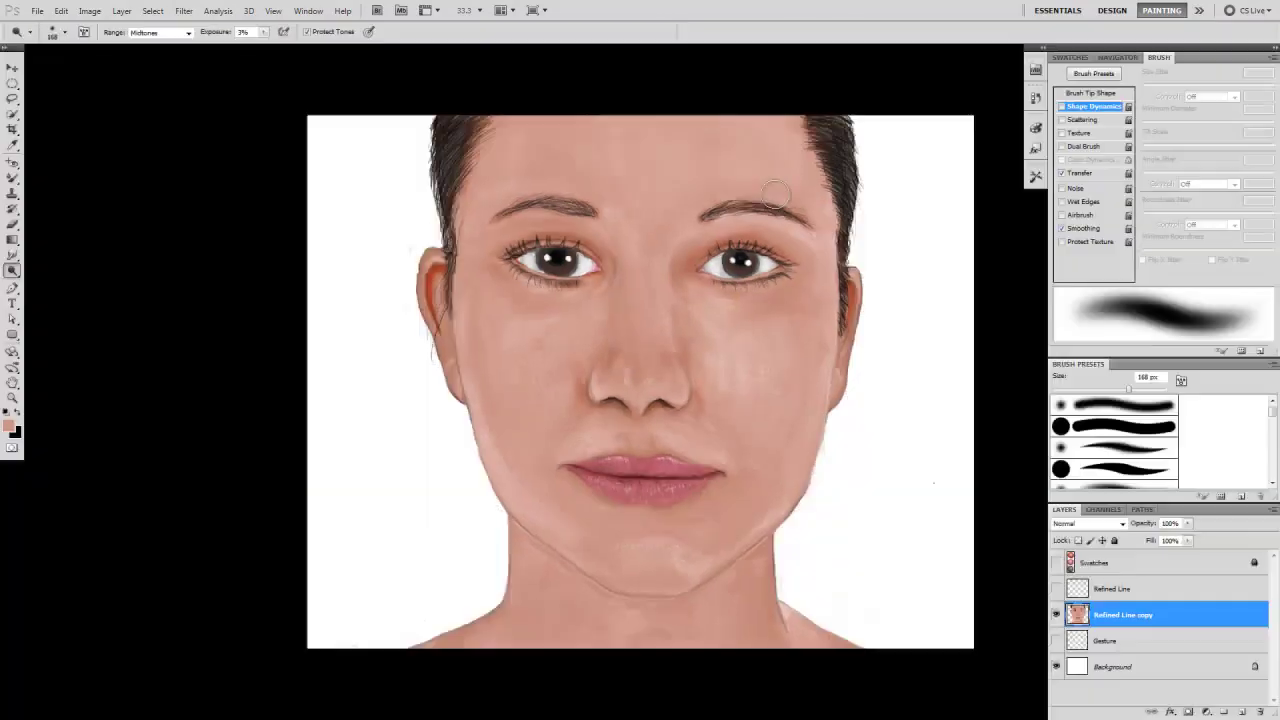
Duplicate the face layer, Gaussian-blur the copy, and hide it behind an inverted black mask.
key("ctrl+j")
key("alt+t")
key("Right")
key("g")
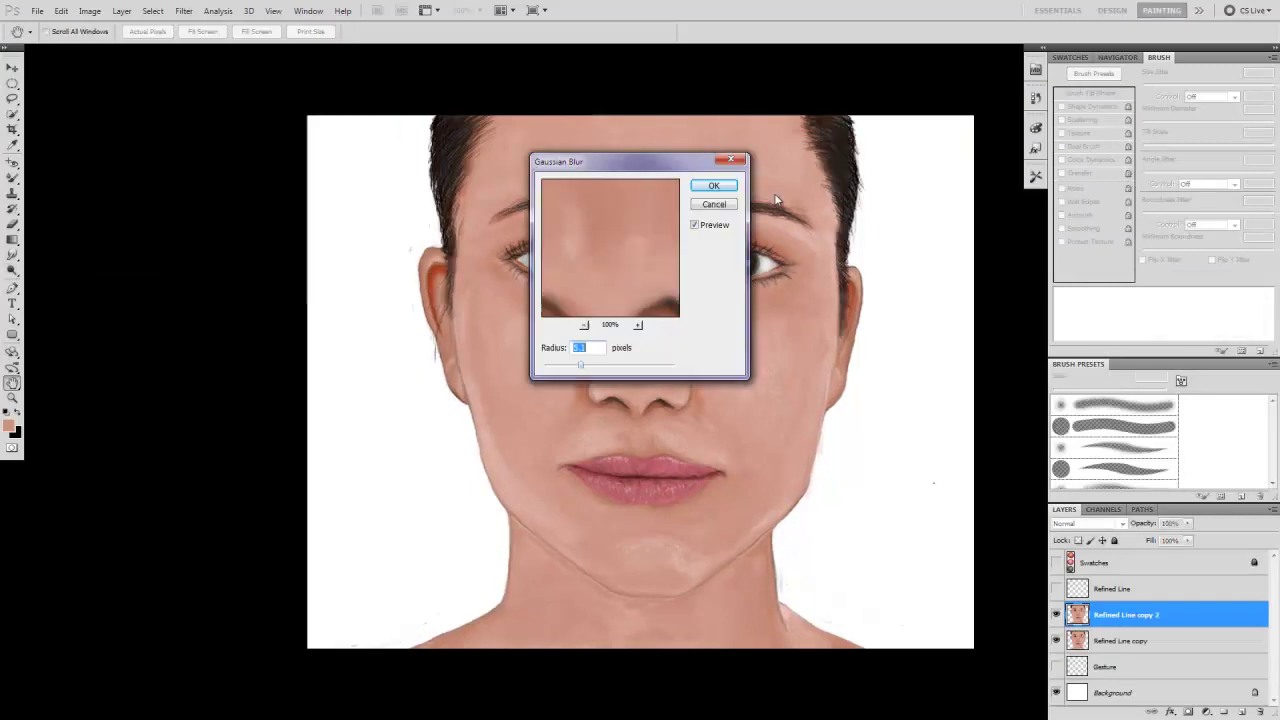
key("Return")
key("ctrl+i")
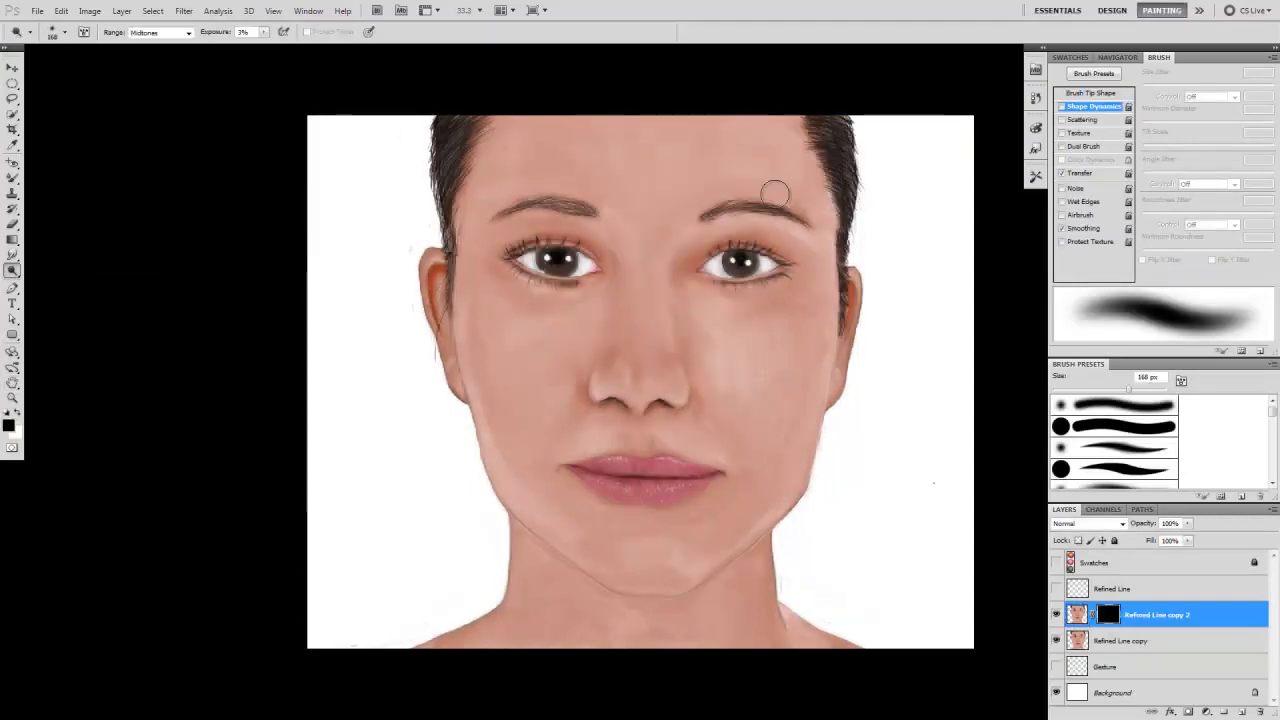
Set up a soft white brush at 100% opacity and 49% flow.
key("b")
key("x")
key("0")
key("shift+4")
key("shift+9")
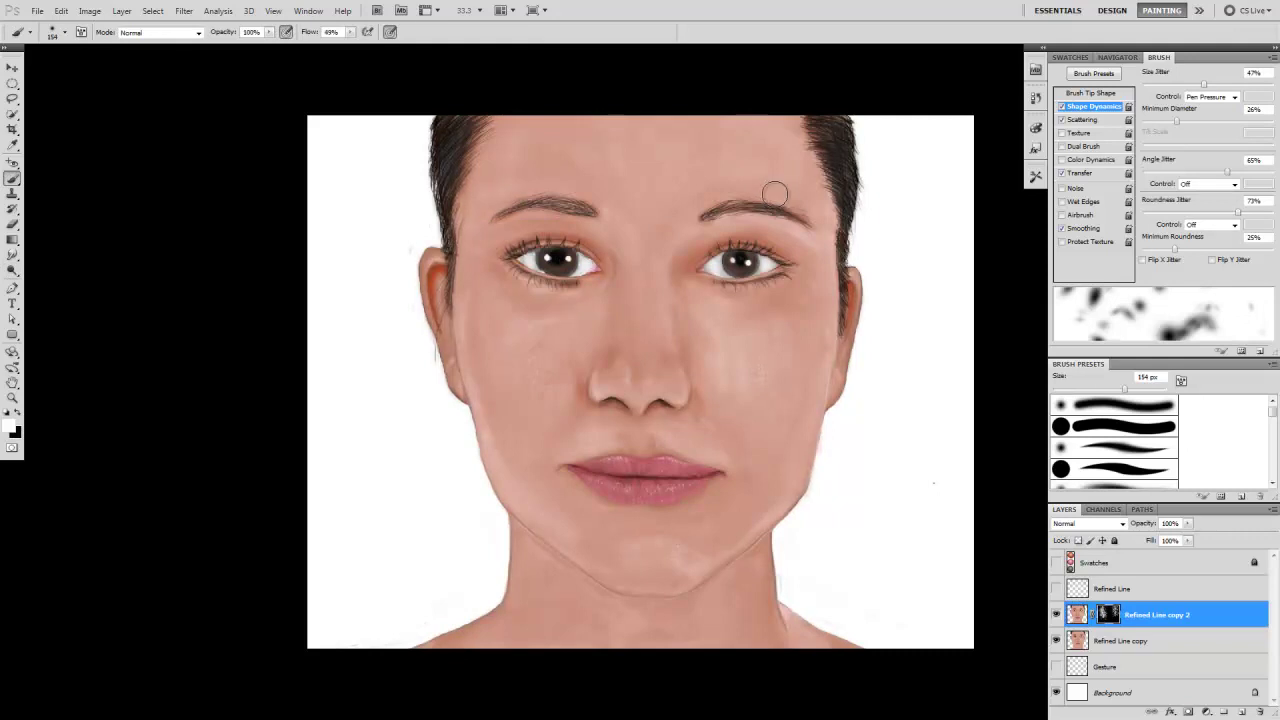
key("period")
scroll(775, 193, "down", 1)
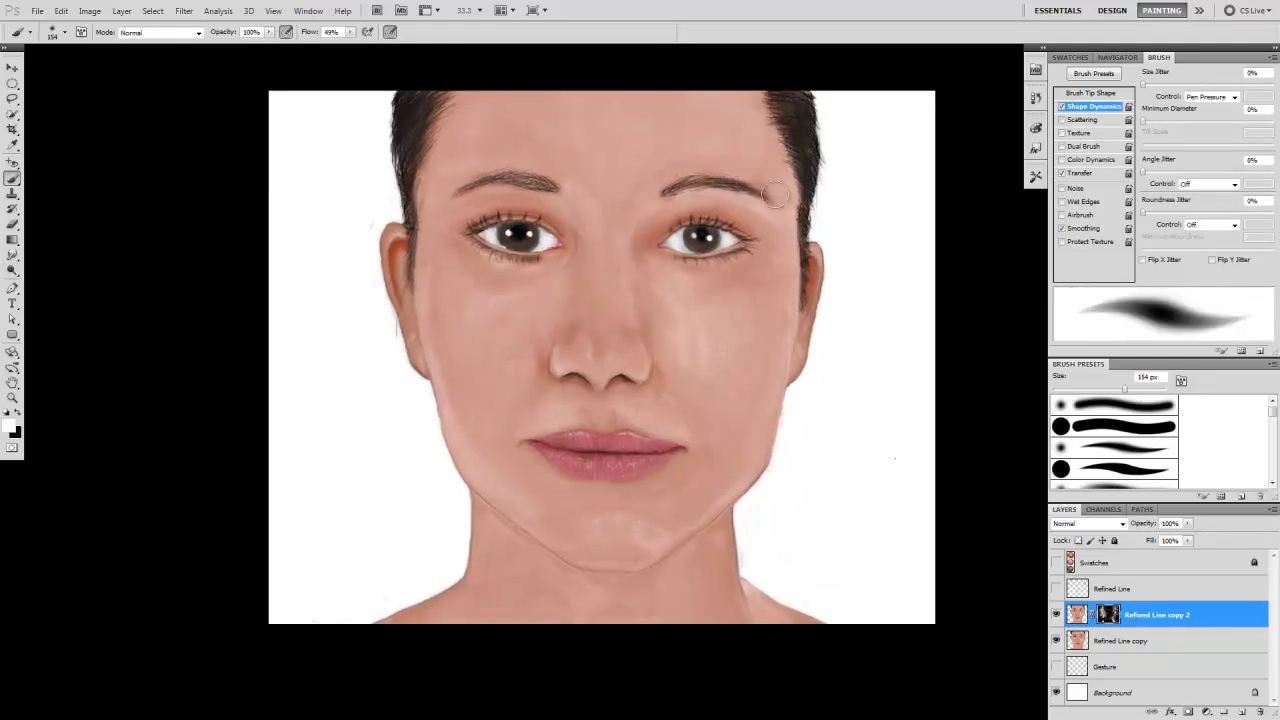
right_click(775, 193)
key("Escape")
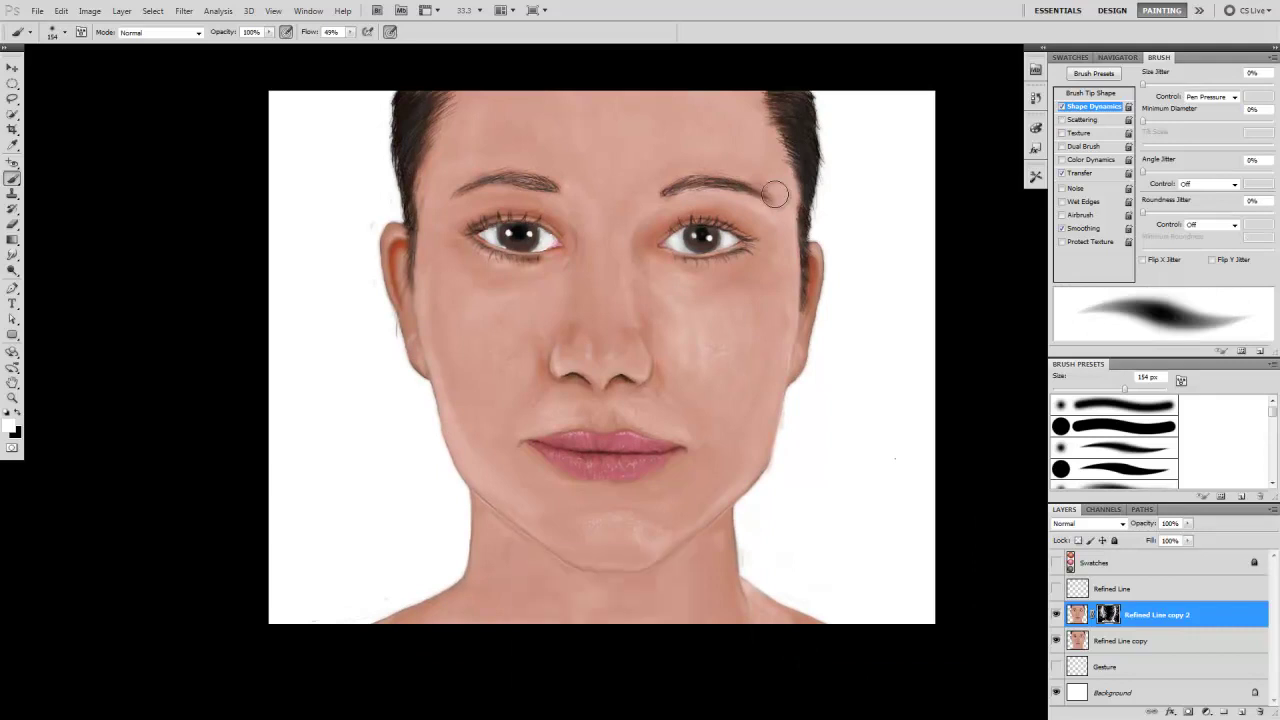
Preview the layer mask alone, then return to the image with white as the painting colour.
key("backslash")
key("x")
key("backslash")
key("x")
scroll(775, 193, "right", 3)
scroll(775, 193, "down", 1)
Select the sharp Refined Line copy layer beneath the blurred copy and open Liquify on it.
key("alt+bracketleft")
key("alt+bracketright")
key("alt+bracketleft")
key("alt+t")
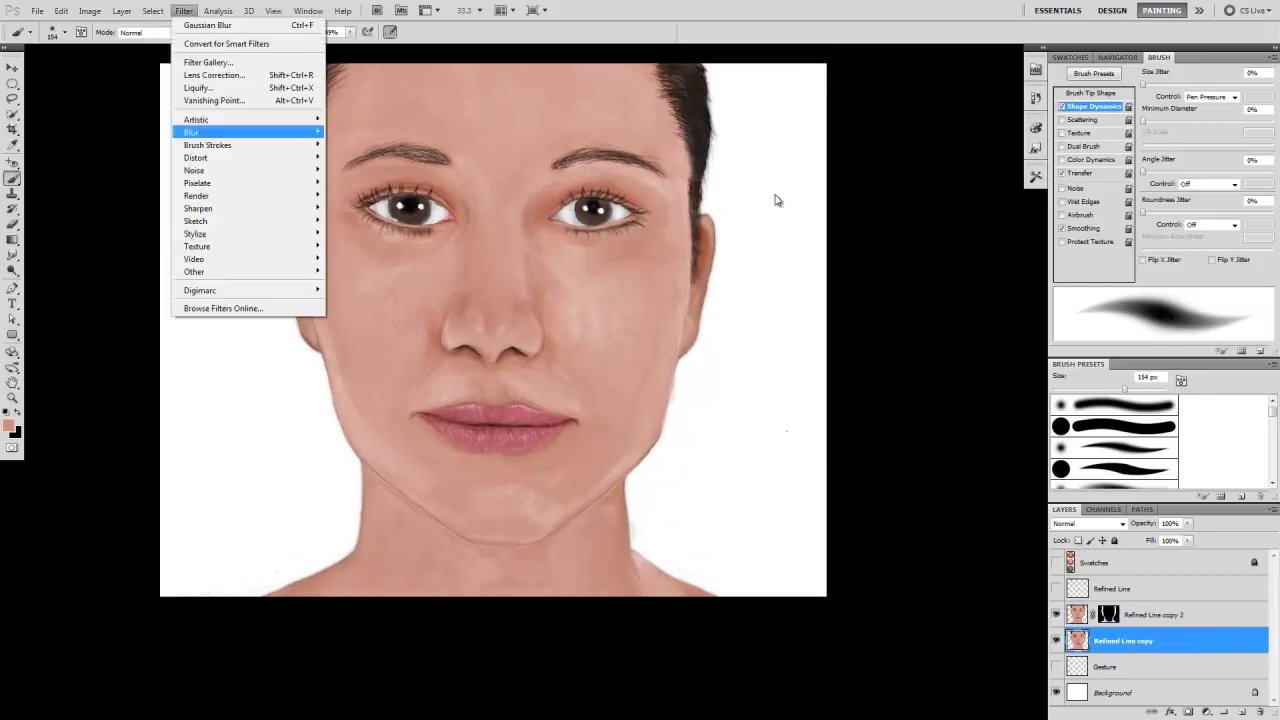
key("ctrl+shift+x")
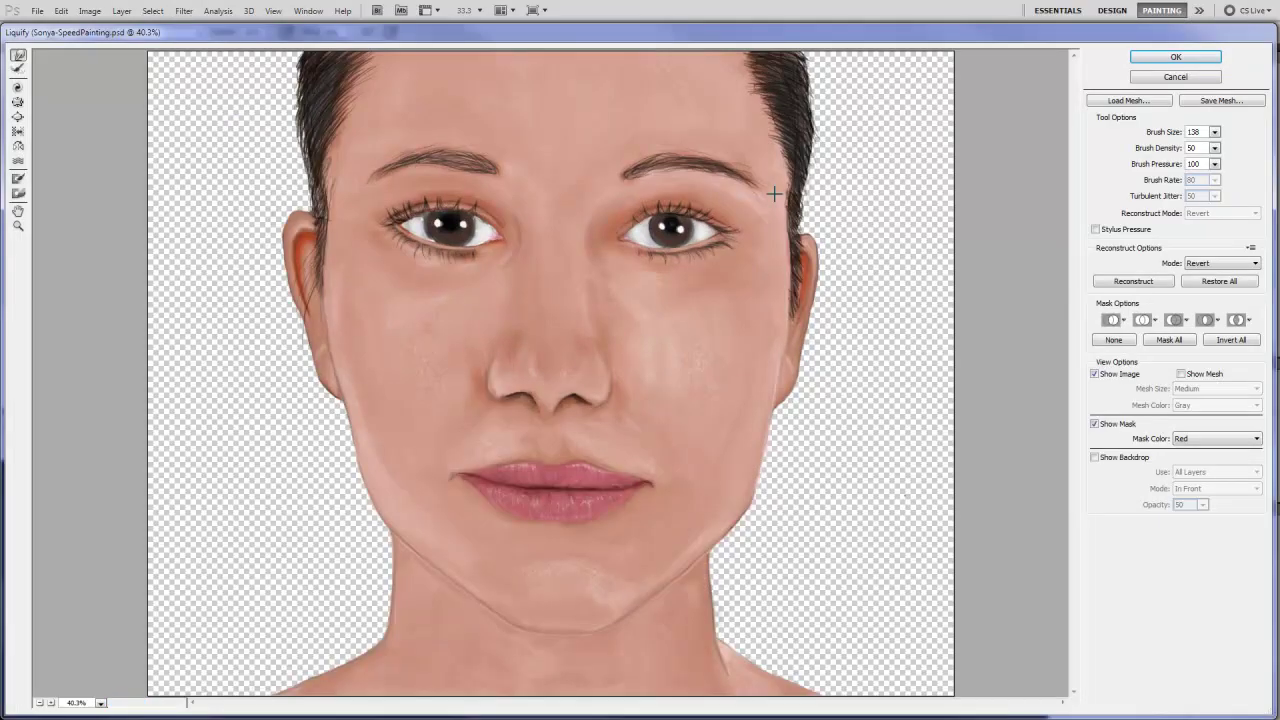